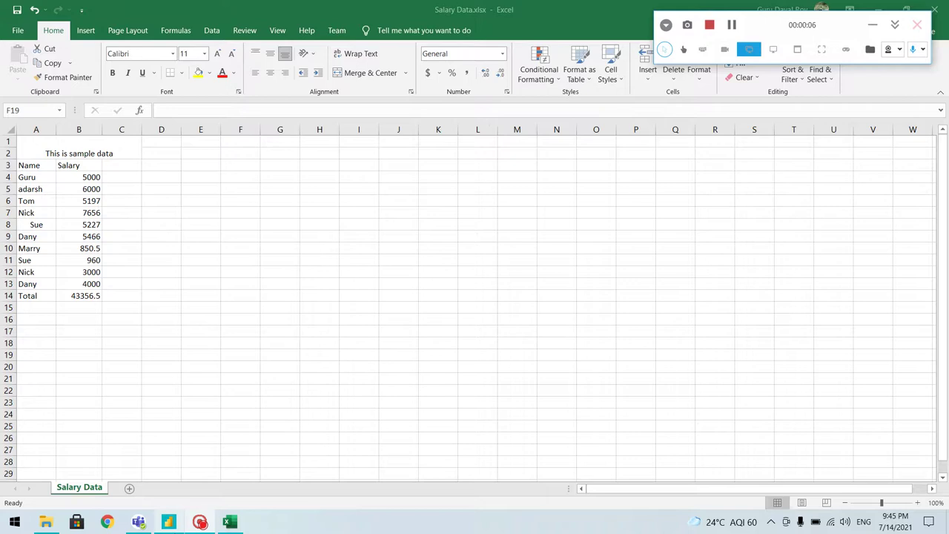
# Examine the merged title and the Name and Salary rows in the Salary Data workbook, and close the workbook
pyautogui.moveTo(171, 524)
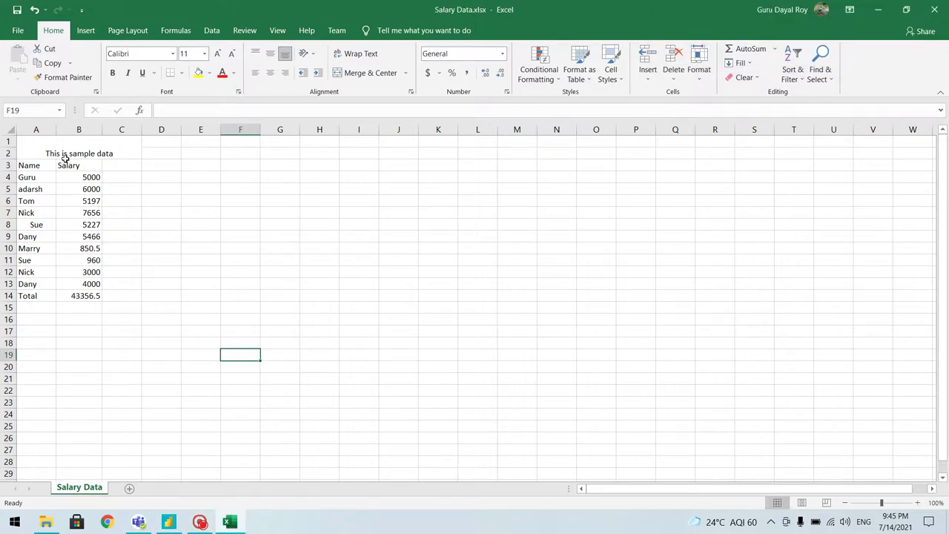
pyautogui.moveTo(39, 143); pyautogui.dragTo(146, 300)
pyautogui.click(96, 261)
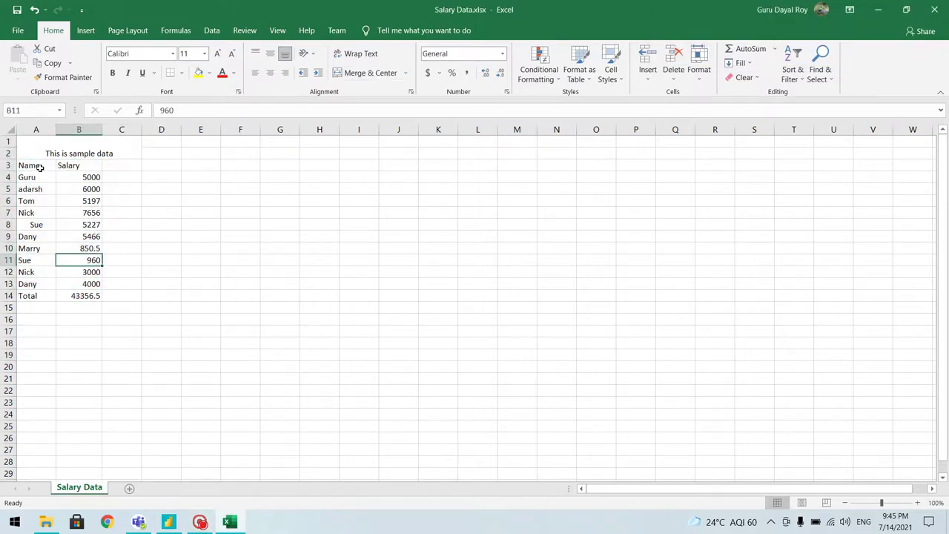
pyautogui.moveTo(40, 168); pyautogui.dragTo(102, 307)
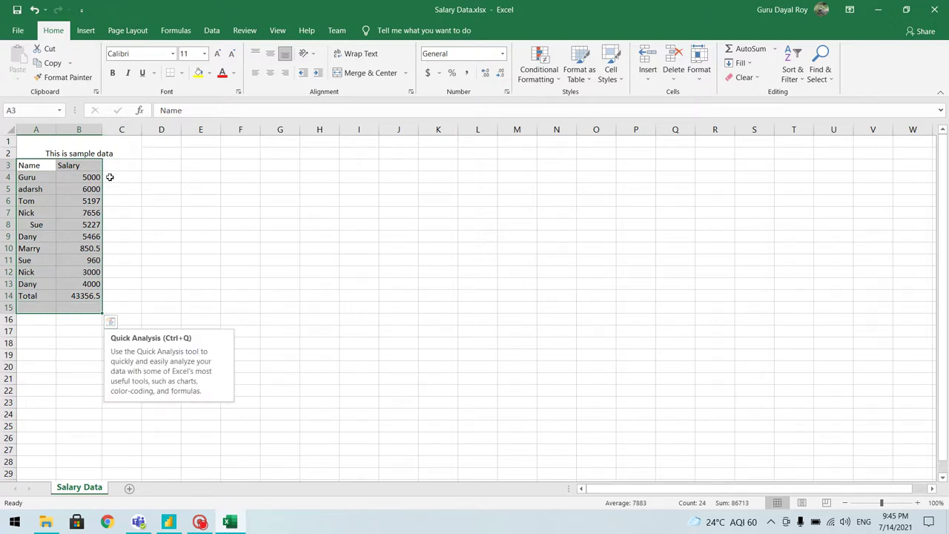
pyautogui.moveTo(53, 143); pyautogui.dragTo(121, 152)
pyautogui.hotkey('alt', 'h')
pyautogui.press('m')
pyautogui.press('c')
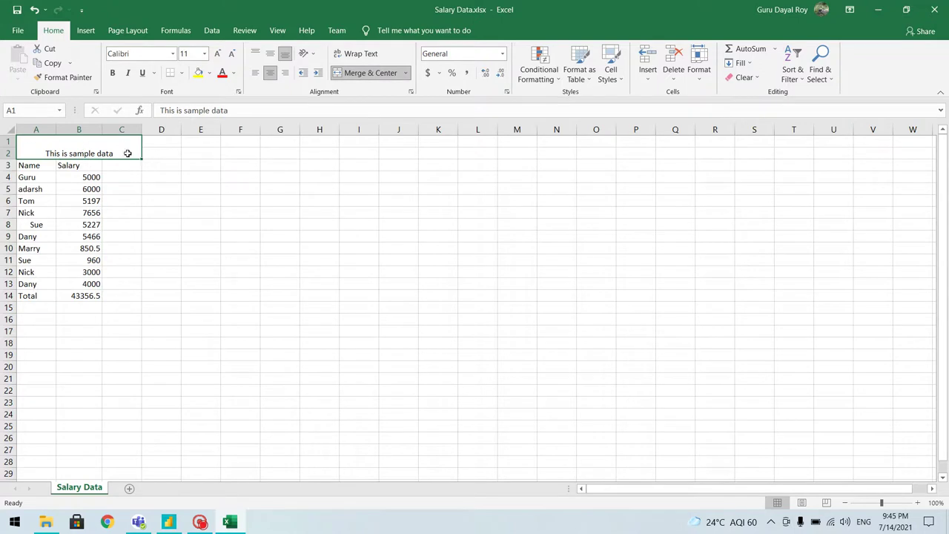
pyautogui.click(158, 282)
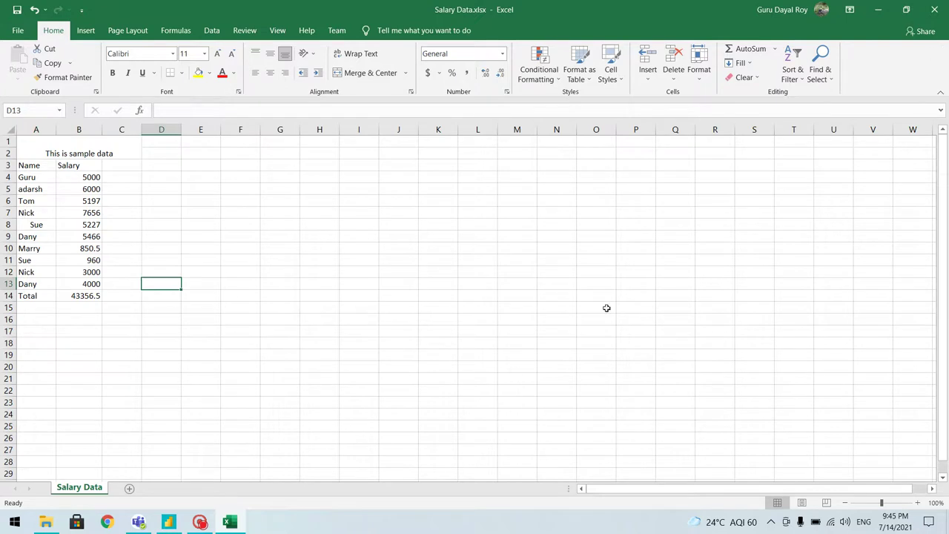
pyautogui.click(935, 10)
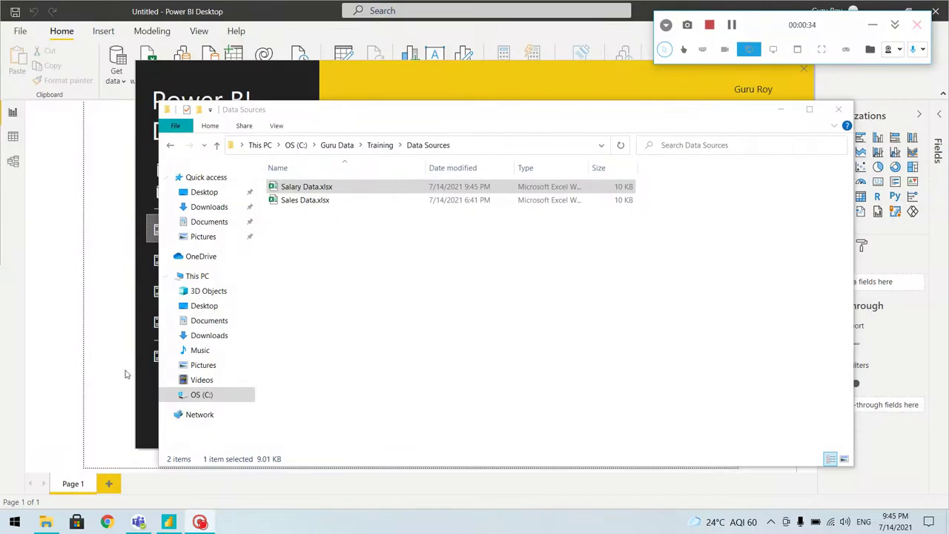
# Switch to Power BI Desktop and connect to Salary Data.xlsx as an Excel Workbook data source
pyautogui.click(199, 95)
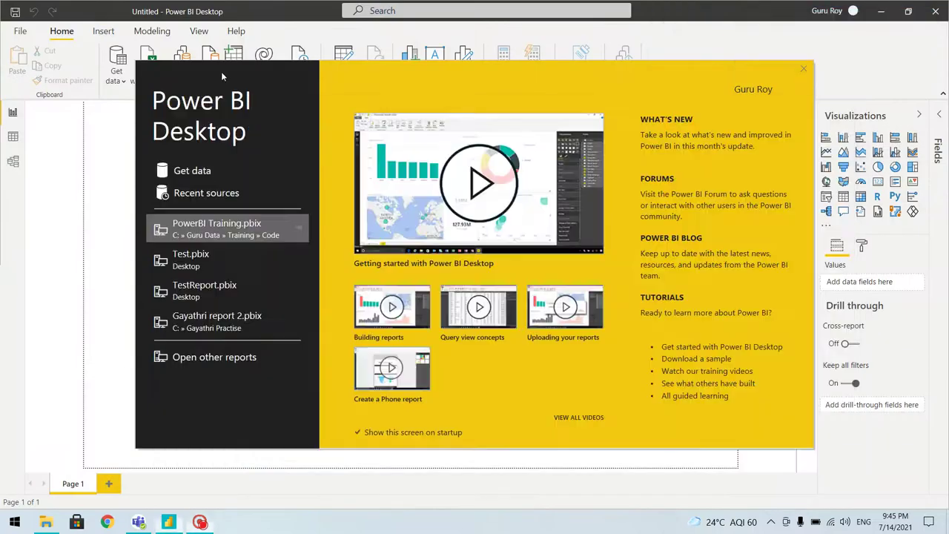
pyautogui.click(188, 176)
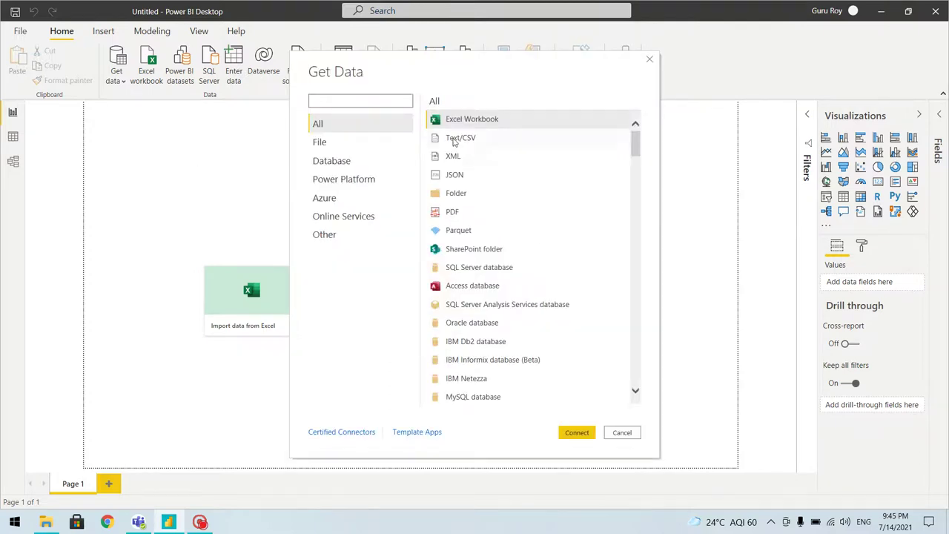
pyautogui.click(467, 124)
pyautogui.click(579, 434)
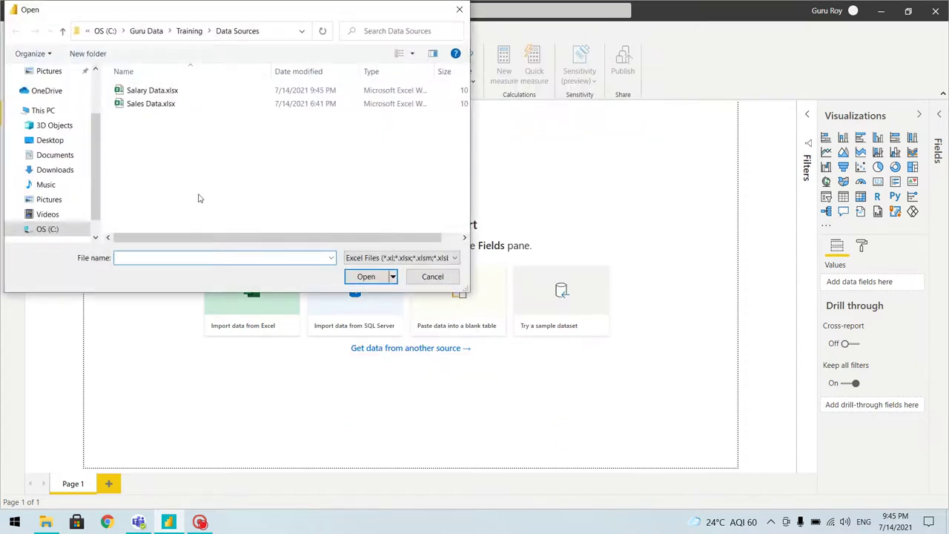
pyautogui.click(141, 91)
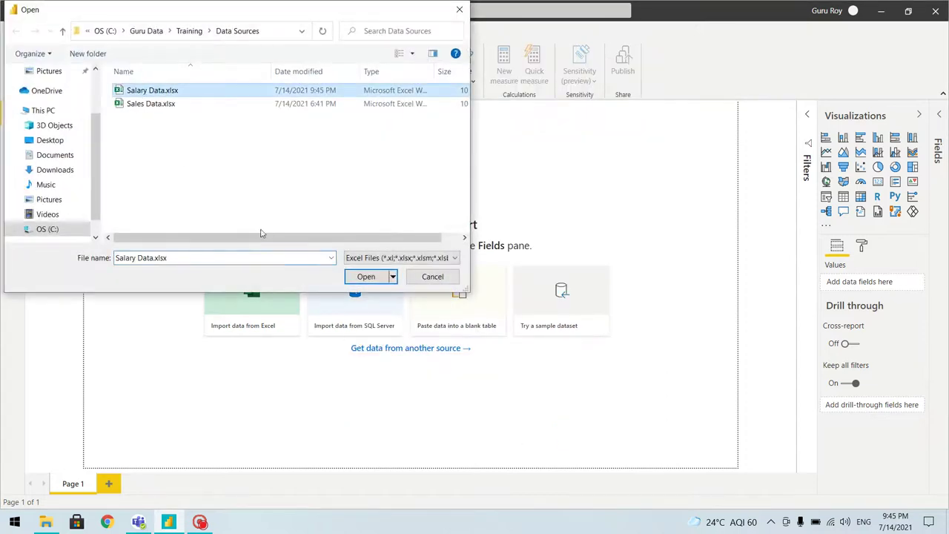
pyautogui.click(356, 278)
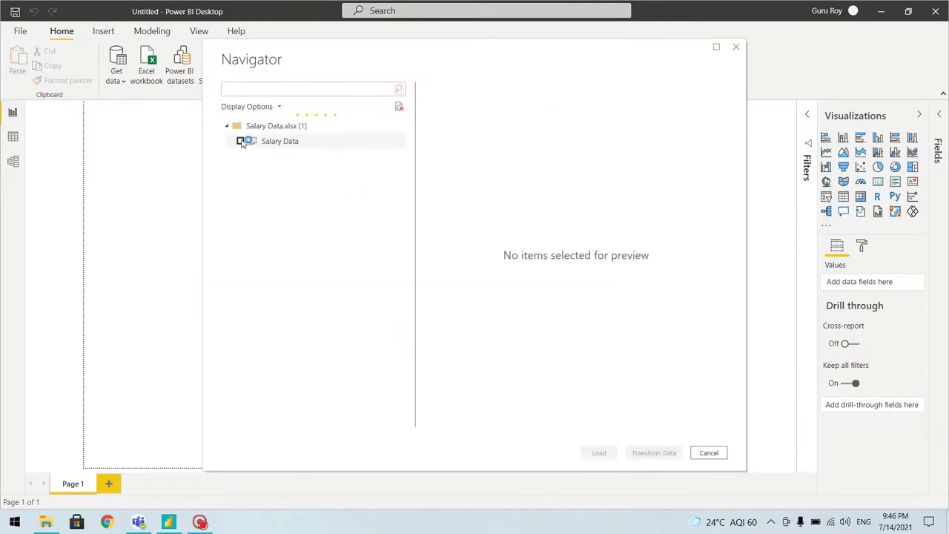
# Load the Salary Data sheet from the workbook into the model without transforming it
pyautogui.click(241, 141)
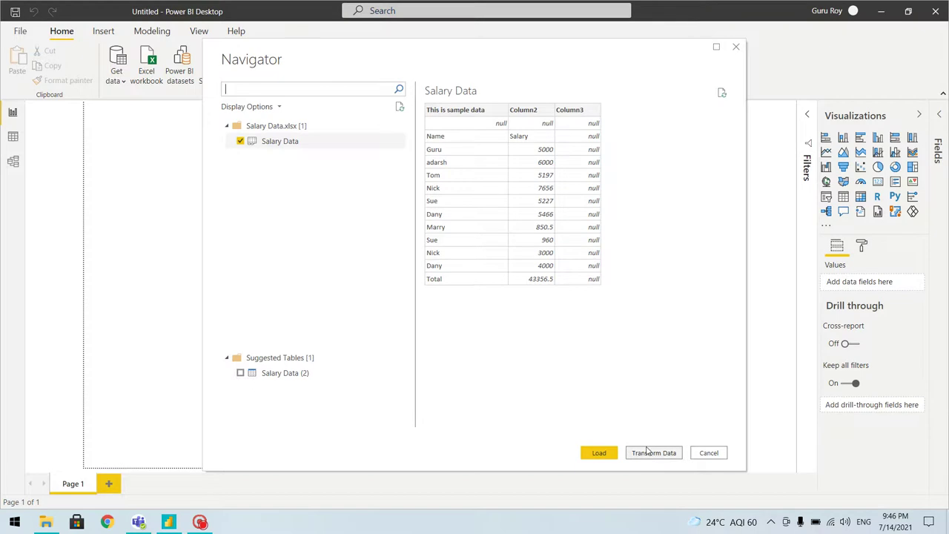
pyautogui.click(600, 454)
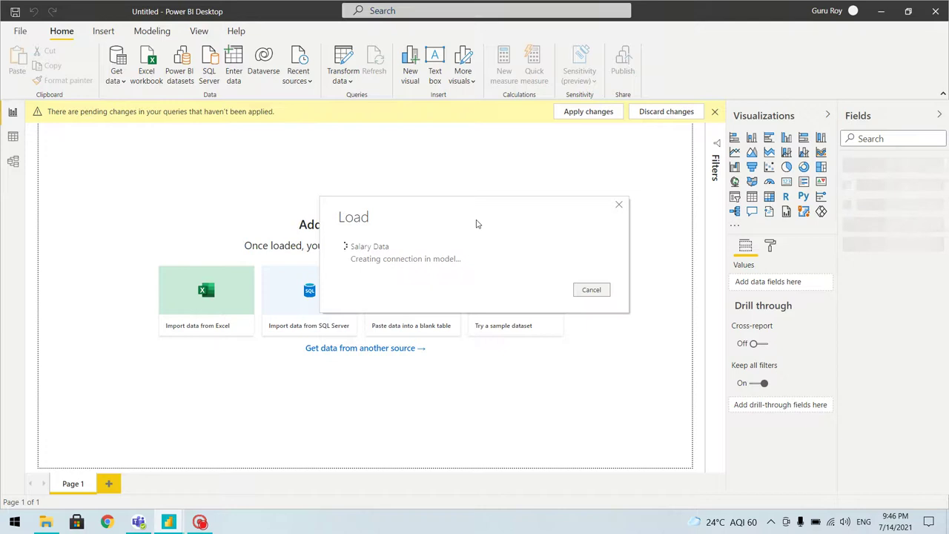
pyautogui.moveTo(477, 224); pyautogui.dragTo(519, 195)
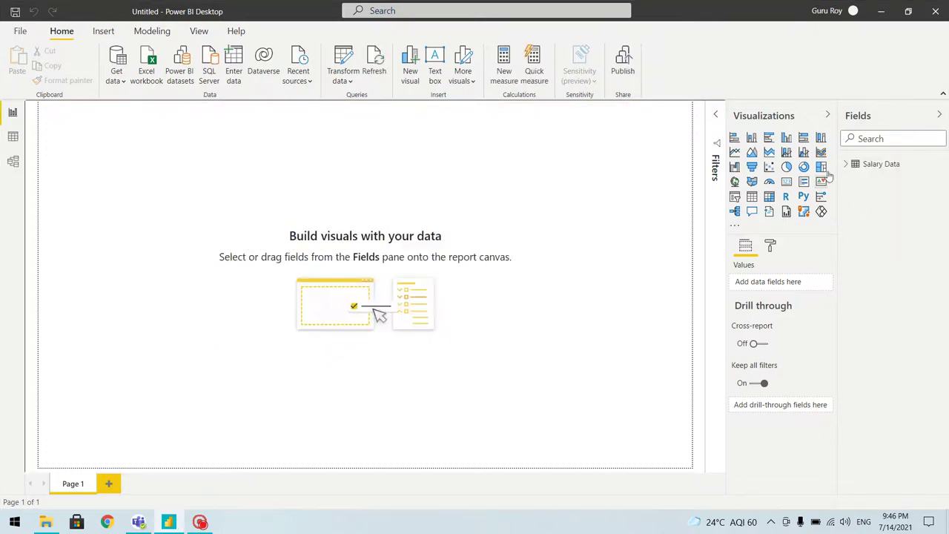
# Inspect the loaded Salary Data fields and table rows, and return to the report view
pyautogui.click(847, 164)
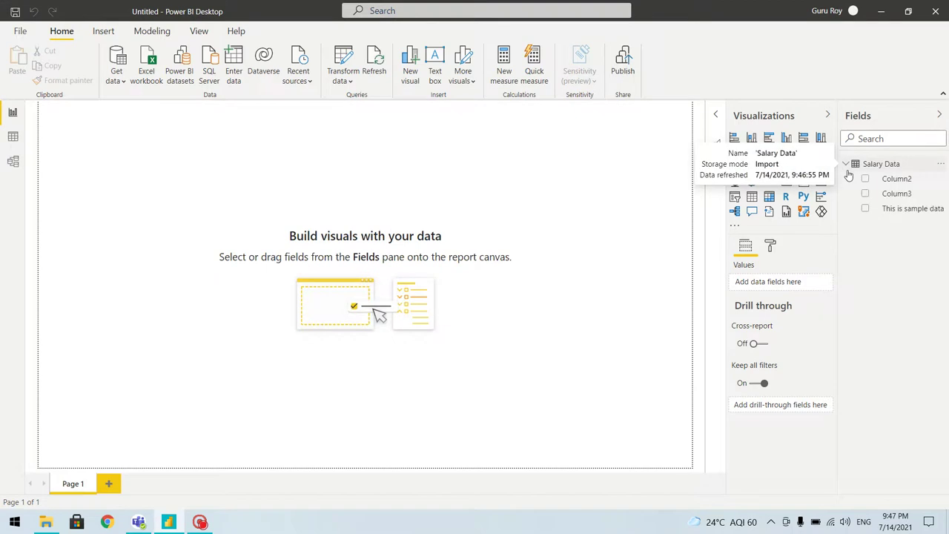
pyautogui.click(909, 210)
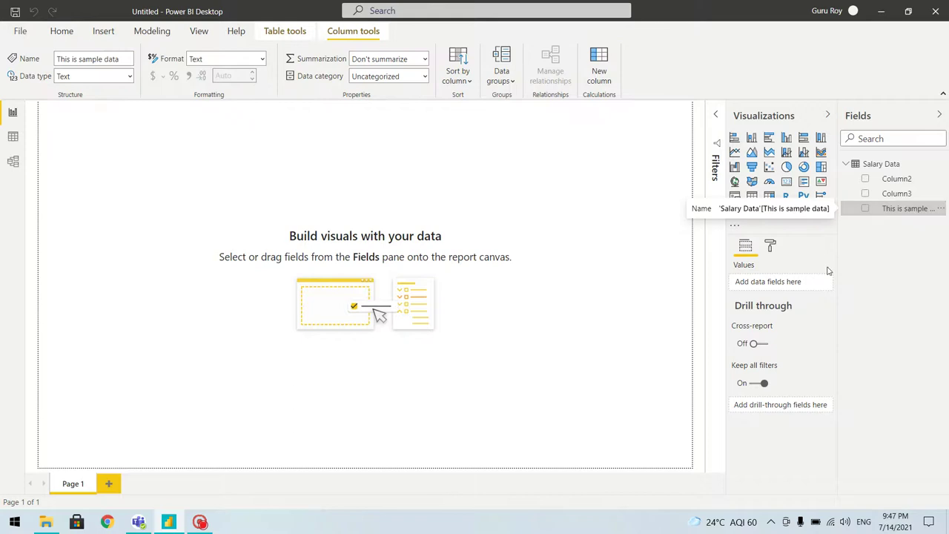
pyautogui.click(12, 138)
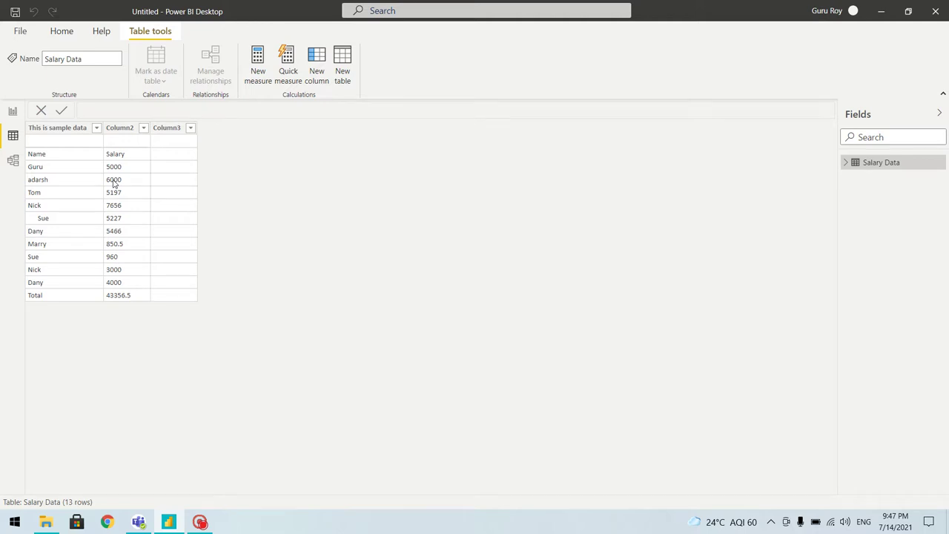
pyautogui.click(12, 111)
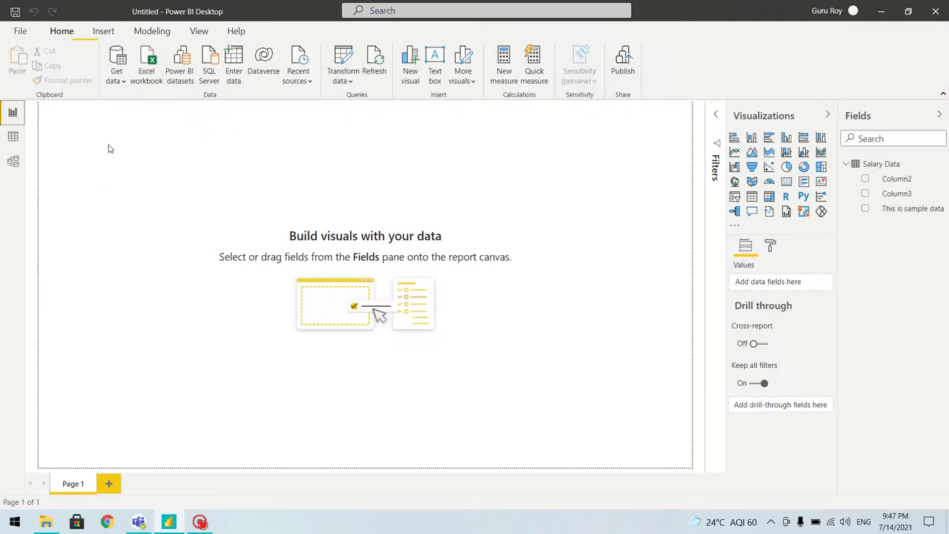
# Open the Salary Data query in the Power Query Editor and remove the top 1 row
pyautogui.click(349, 79)
pyautogui.click(364, 104)
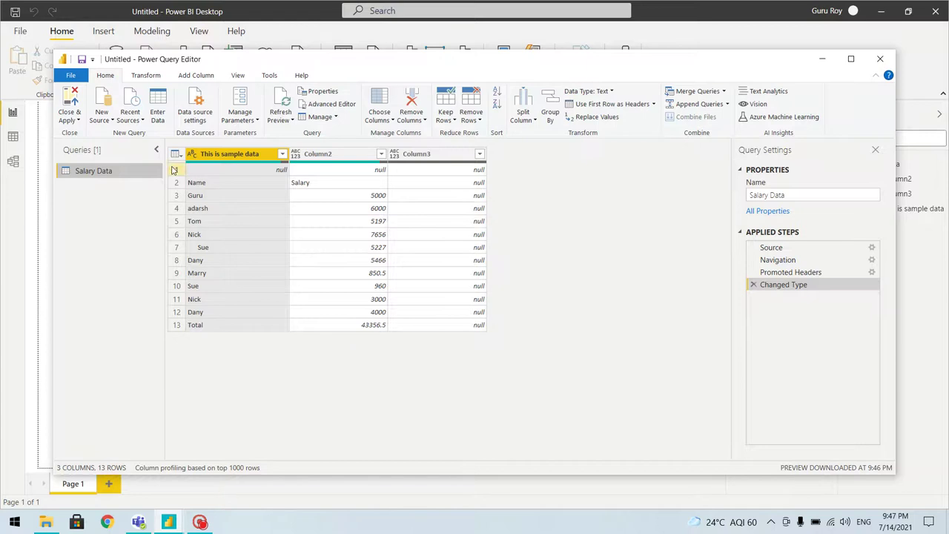
pyautogui.click(148, 78)
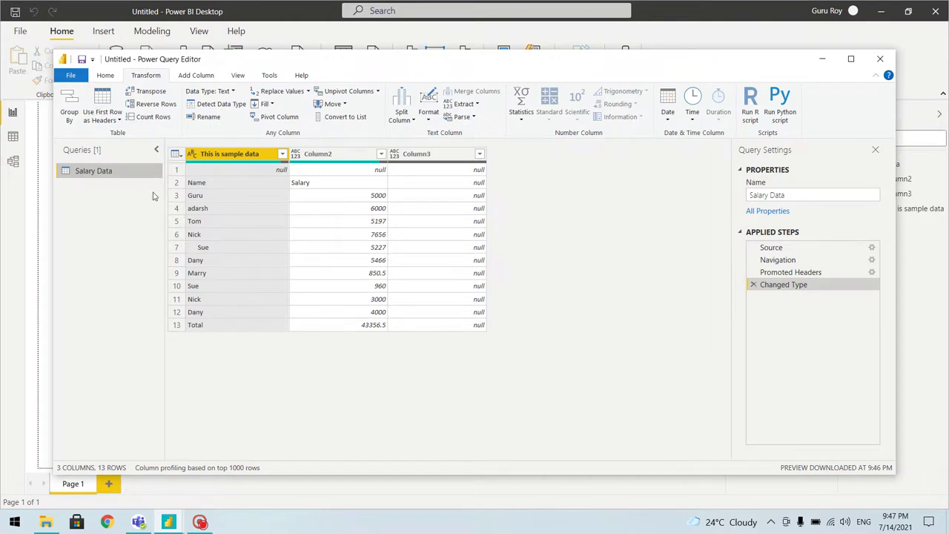
pyautogui.click(176, 172)
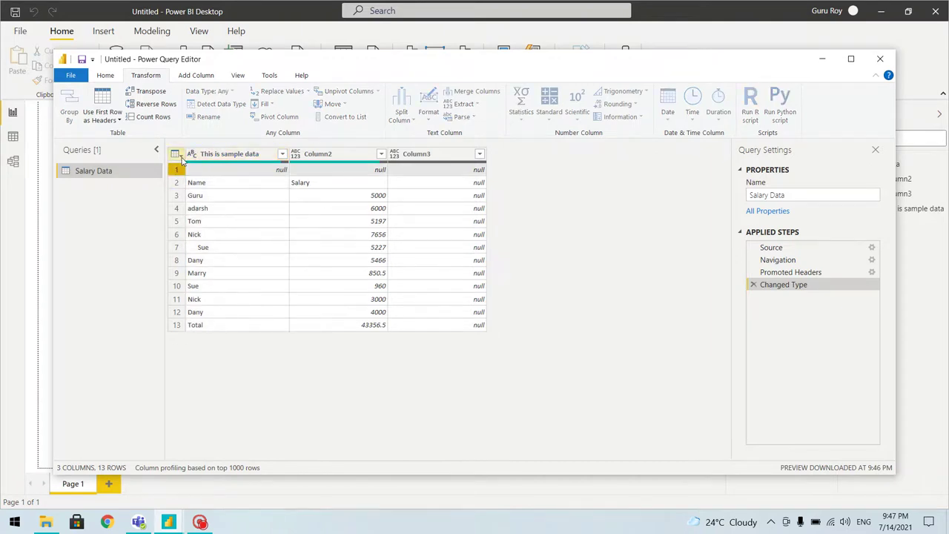
pyautogui.click(178, 155)
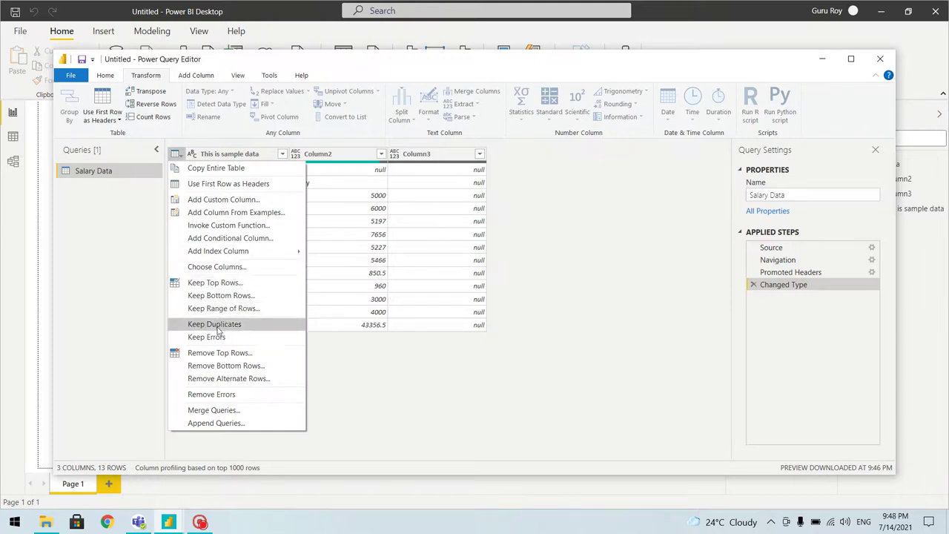
pyautogui.click(230, 359)
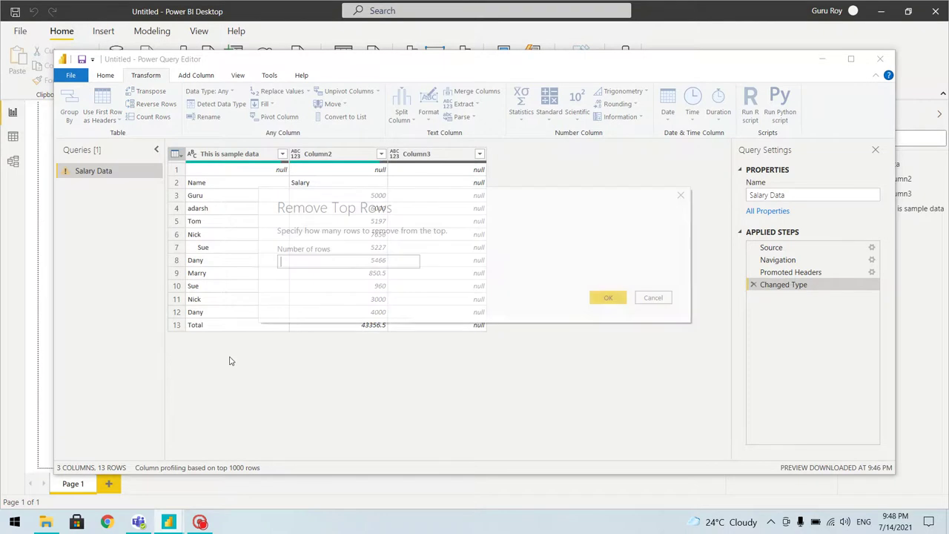
pyautogui.write('1')
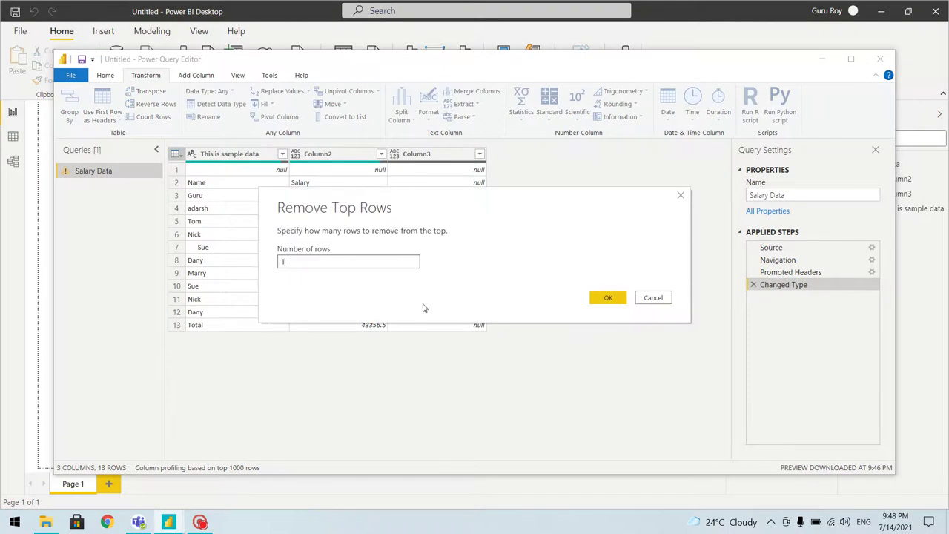
pyautogui.click(599, 299)
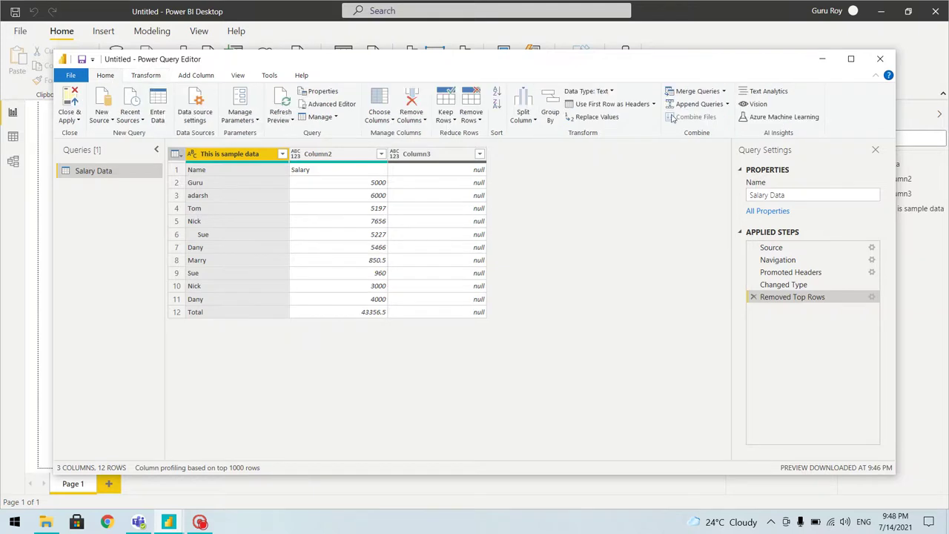
# Promote the first row to headers and delete the Changed Type and Changed Type1 applied steps
pyautogui.click(619, 106)
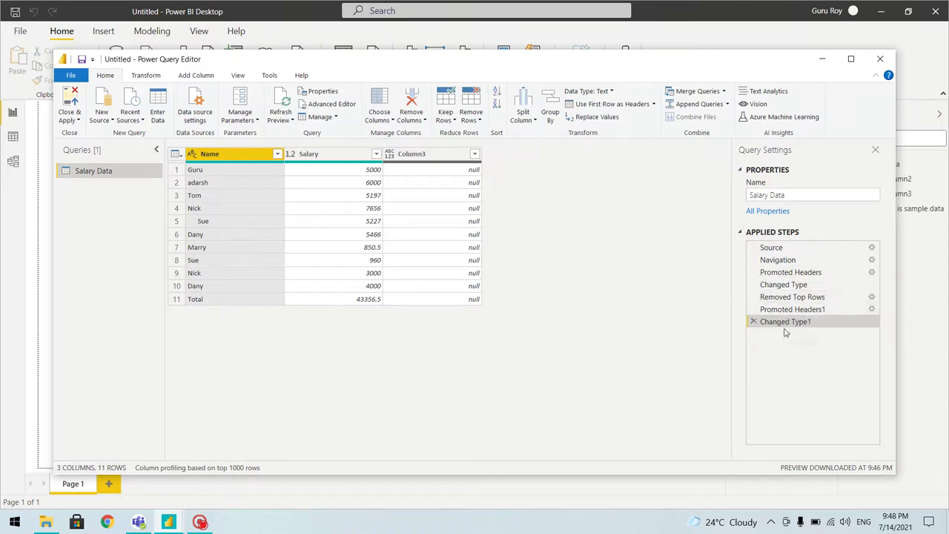
pyautogui.click(754, 286)
pyautogui.click(534, 287)
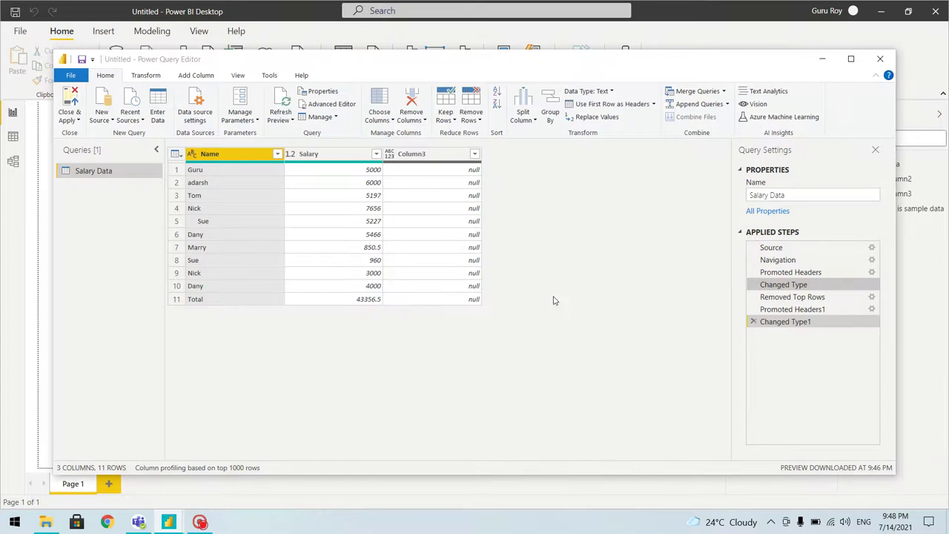
pyautogui.click(753, 311)
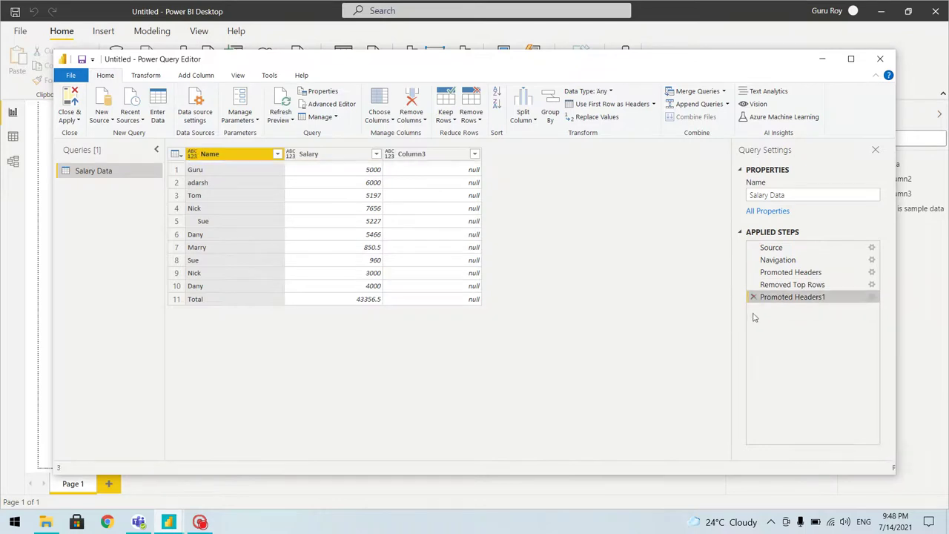
pyautogui.click(434, 154)
pyautogui.rightClick(434, 154)
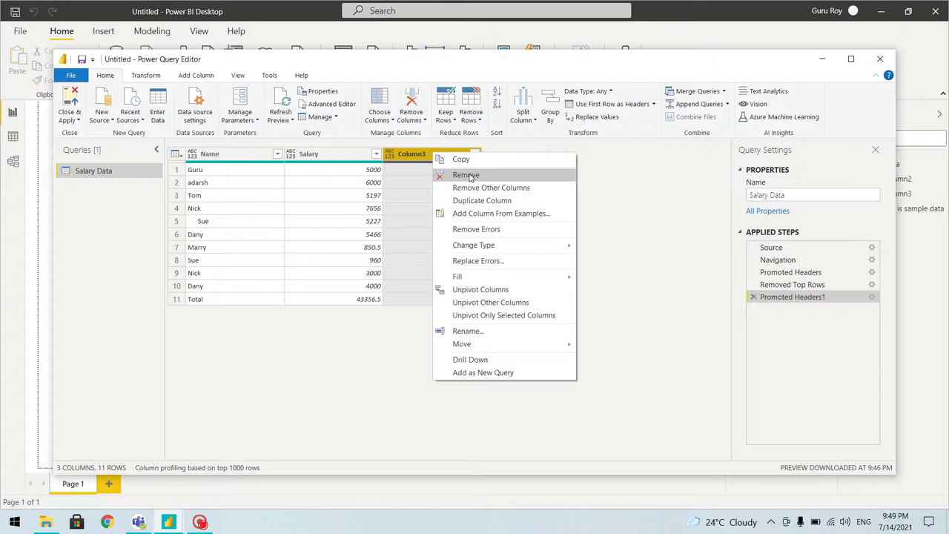
pyautogui.click(363, 351)
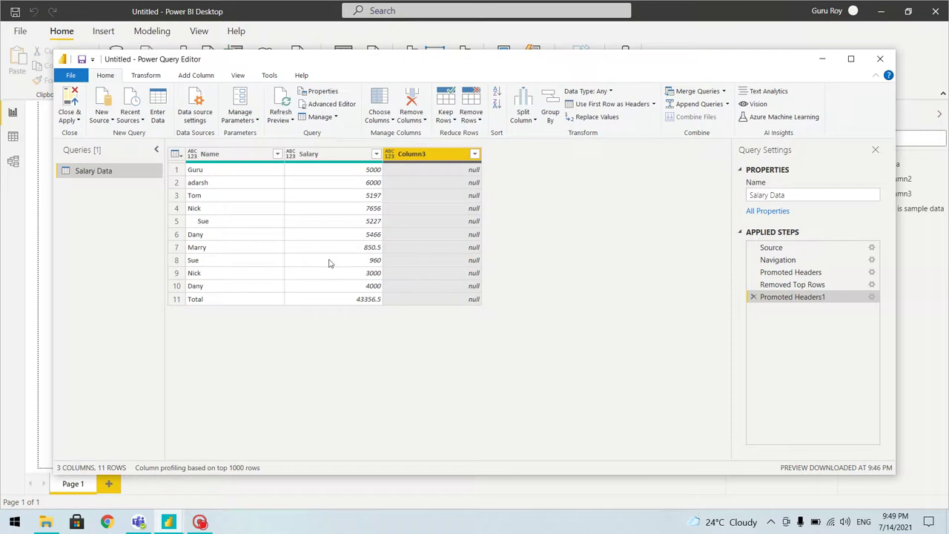
pyautogui.click(240, 161)
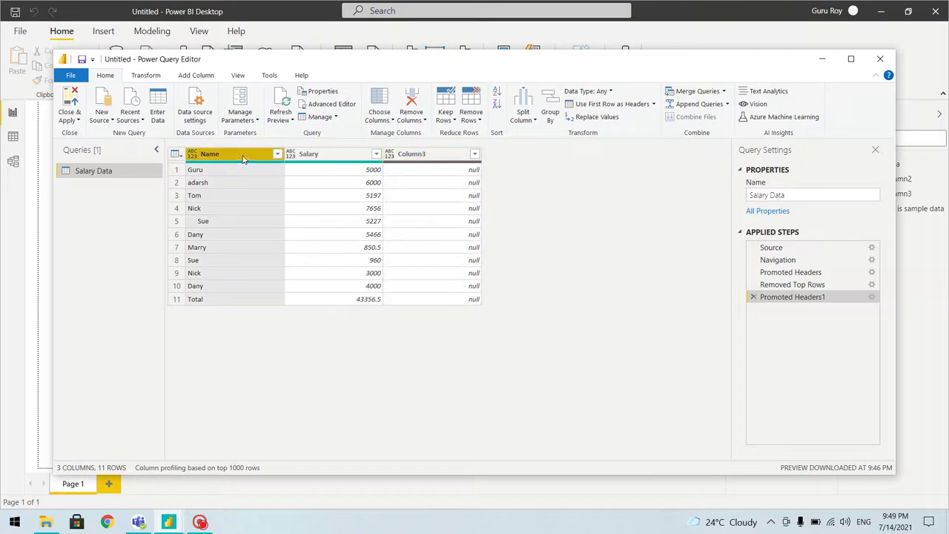
pyautogui.keyDown('ctrl'); pyautogui.click(318, 159); pyautogui.keyUp('ctrl')
pyautogui.rightClick(319, 160)
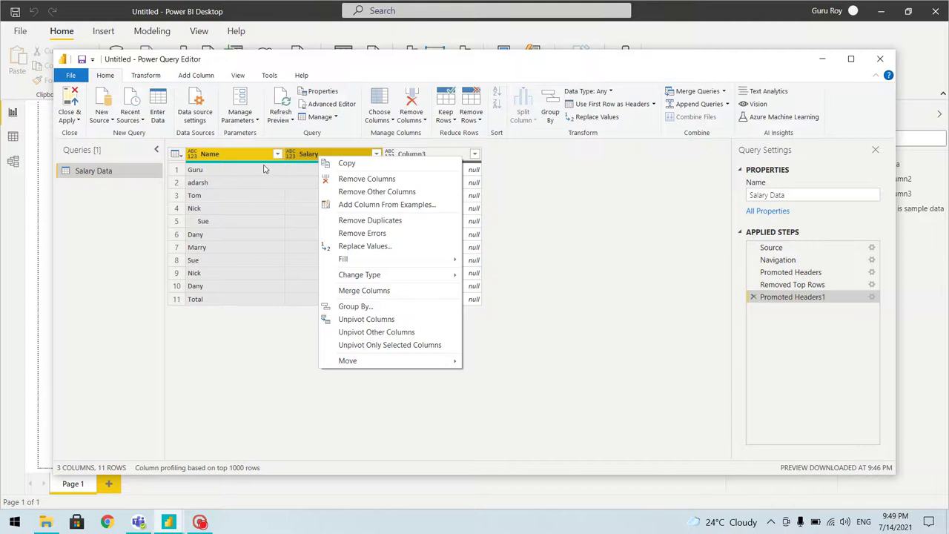
# Remove Column3 from the Salary Data query
pyautogui.click(457, 154)
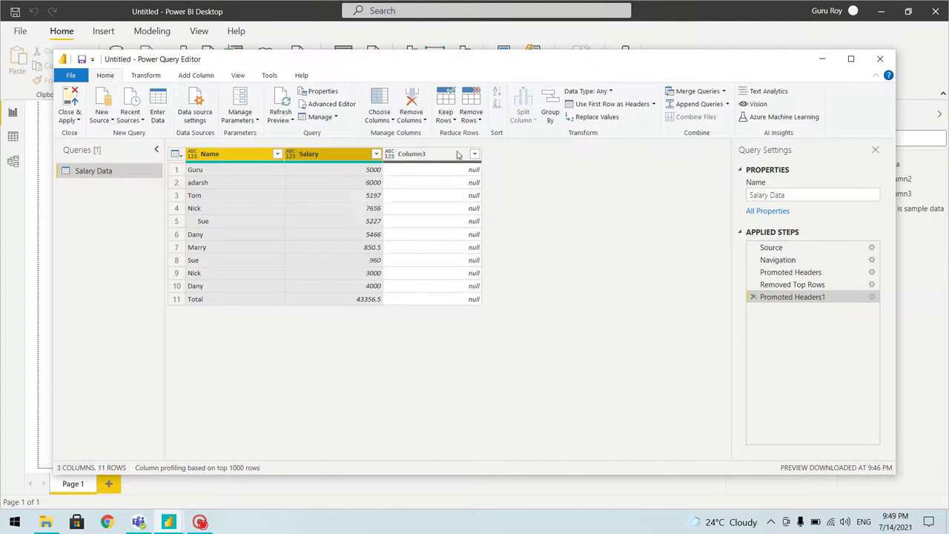
pyautogui.rightClick(458, 154)
pyautogui.click(489, 175)
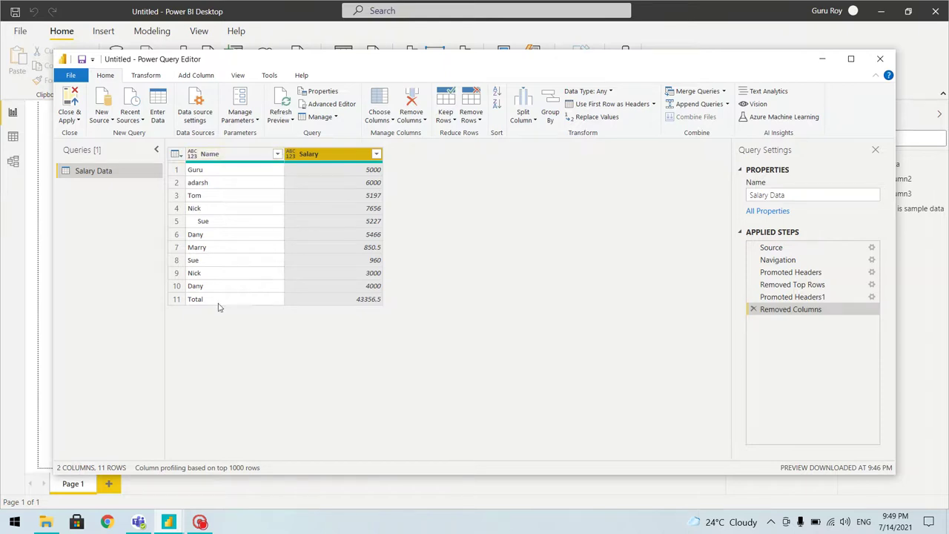
# Filter the Name column to exclude the Total row
pyautogui.click(277, 155)
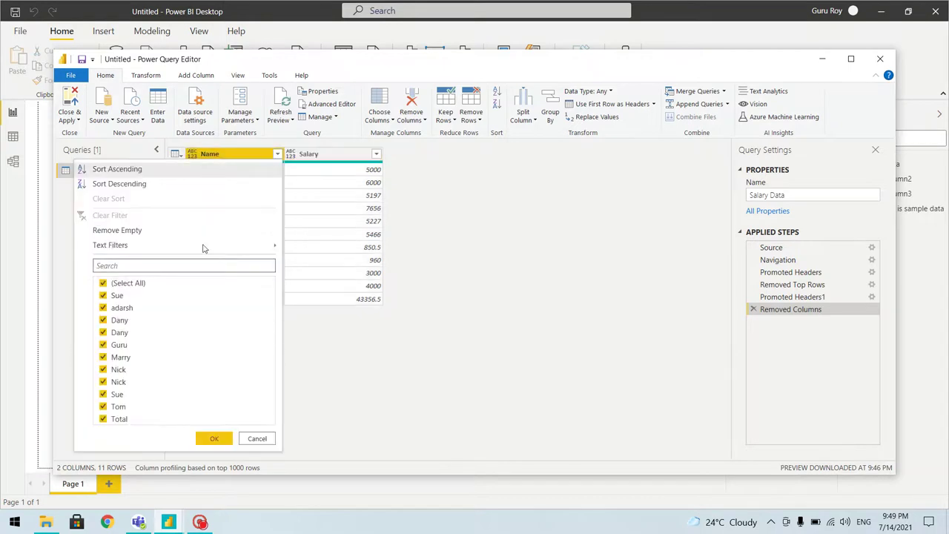
pyautogui.click(104, 420)
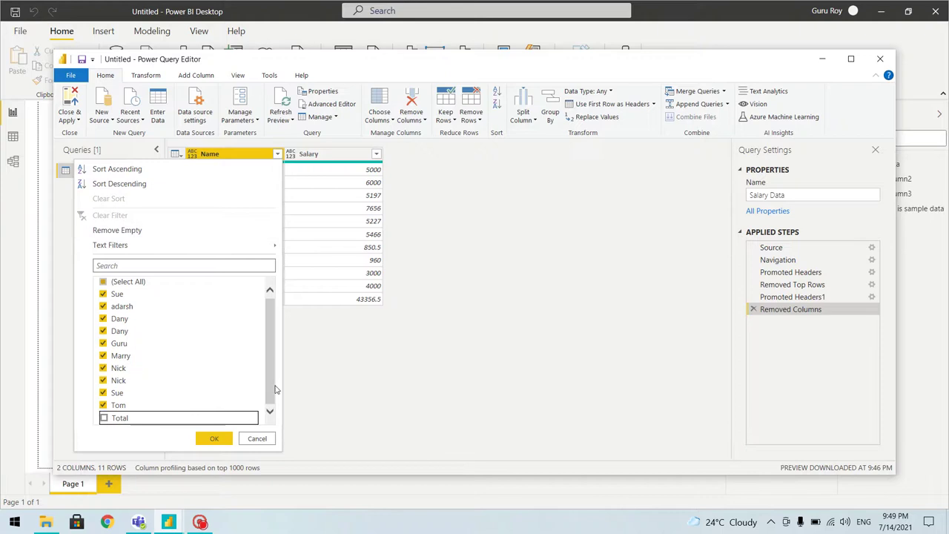
pyautogui.click(213, 439)
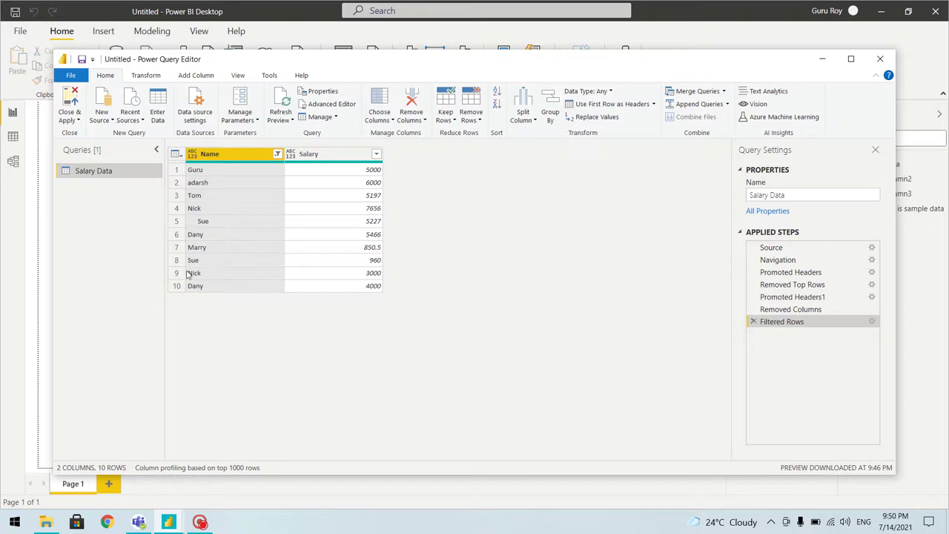
# Apply the query changes without closing the Power Query Editor, and minimize the editor to return to the report
pyautogui.click(194, 222)
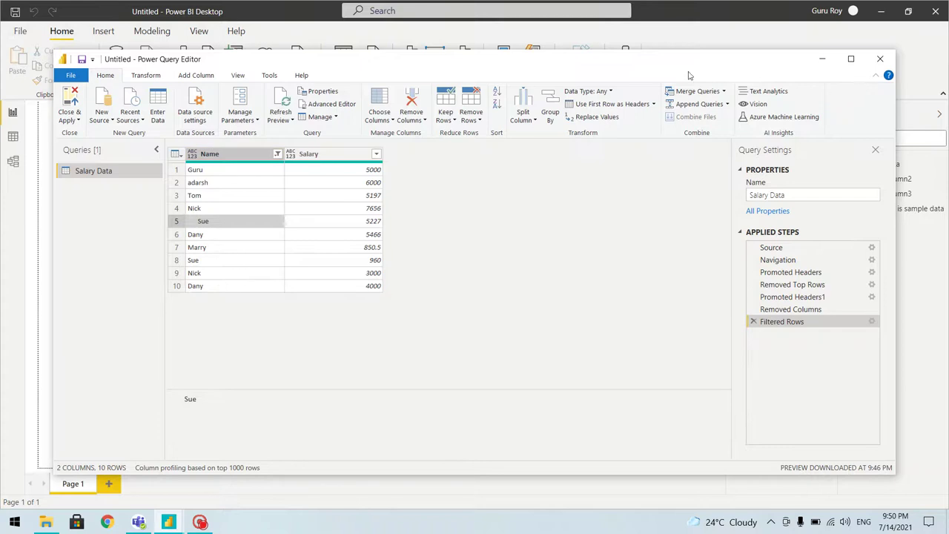
pyautogui.click(78, 120)
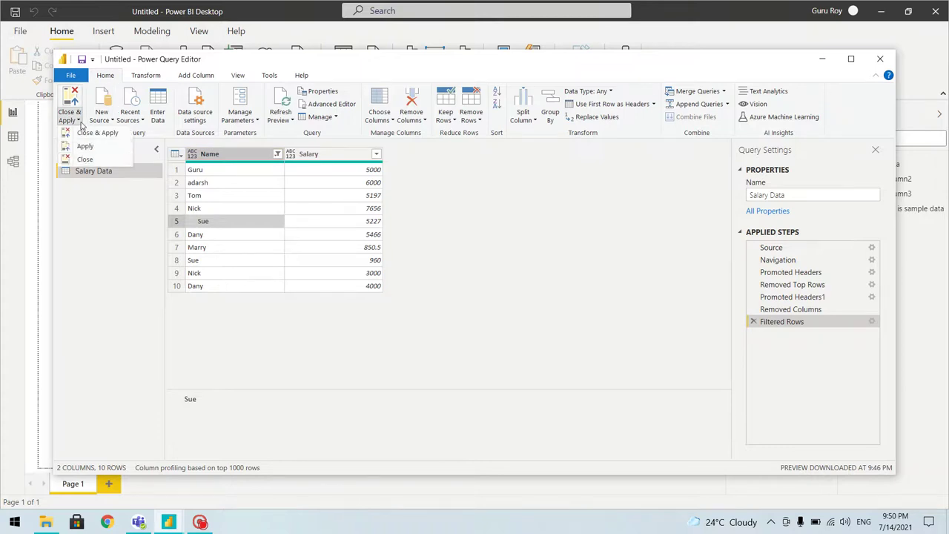
pyautogui.click(108, 149)
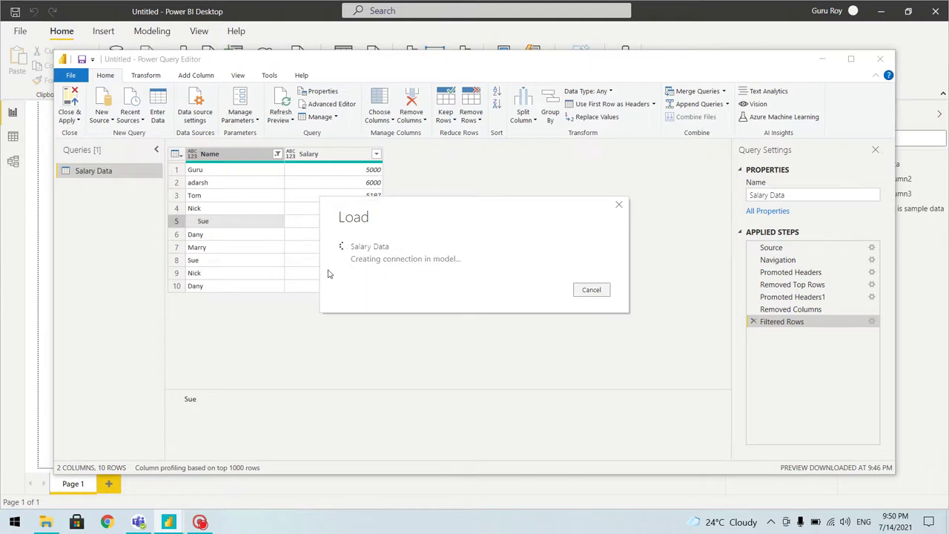
pyautogui.click(823, 61)
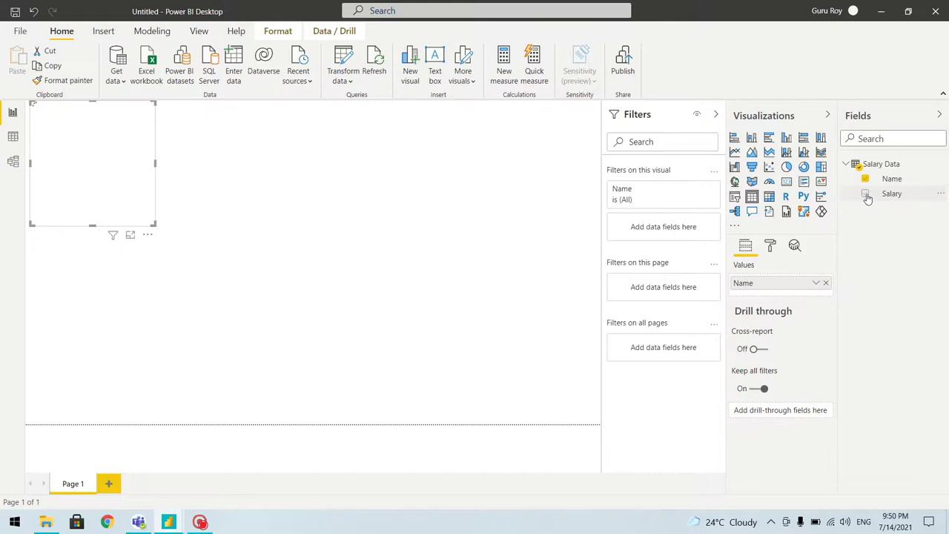
# Add Salary to the Name table visual and enlarge the visual across most of the report page's width
pyautogui.click(865, 195)
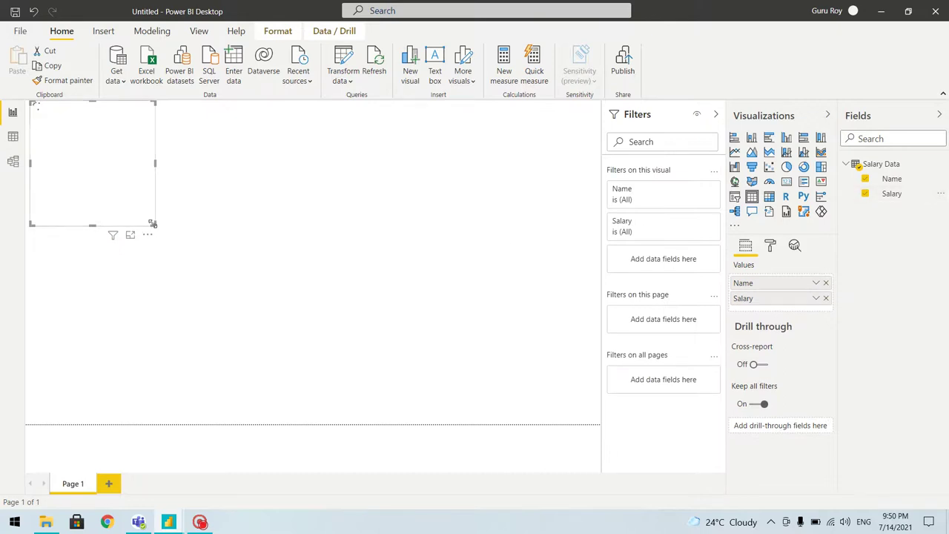
pyautogui.moveTo(155, 223); pyautogui.dragTo(530, 312)
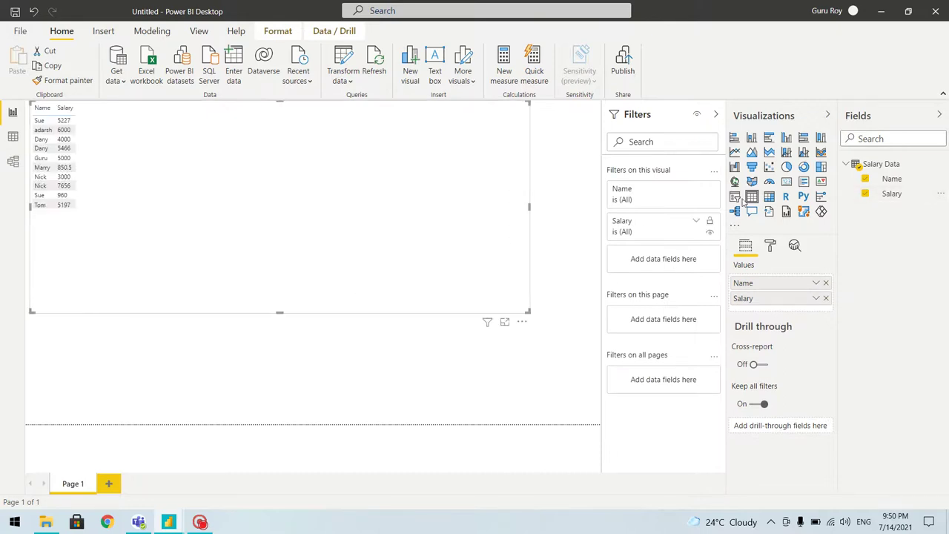
# Convert the table to a stacked column chart, move Salary from legend to values, and open its aggregation options
pyautogui.click(752, 138)
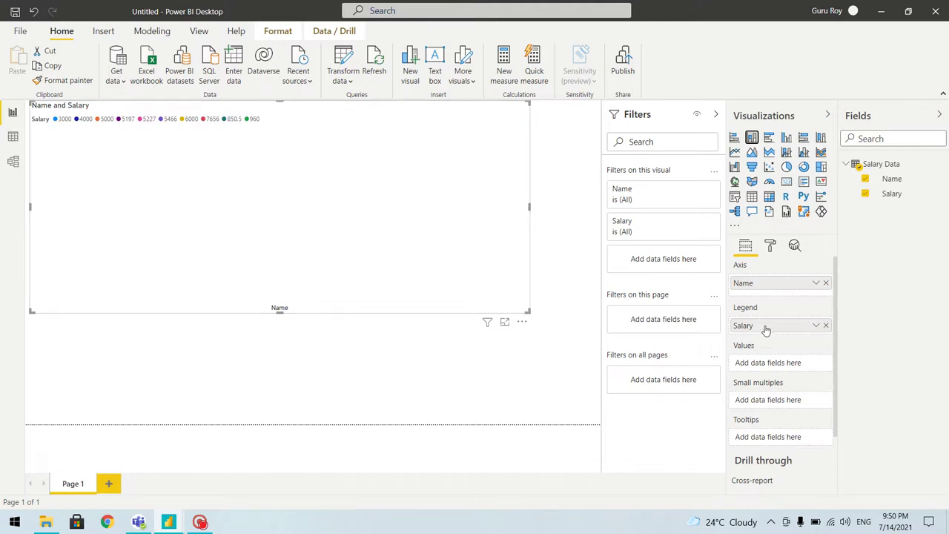
pyautogui.moveTo(767, 330); pyautogui.dragTo(771, 365)
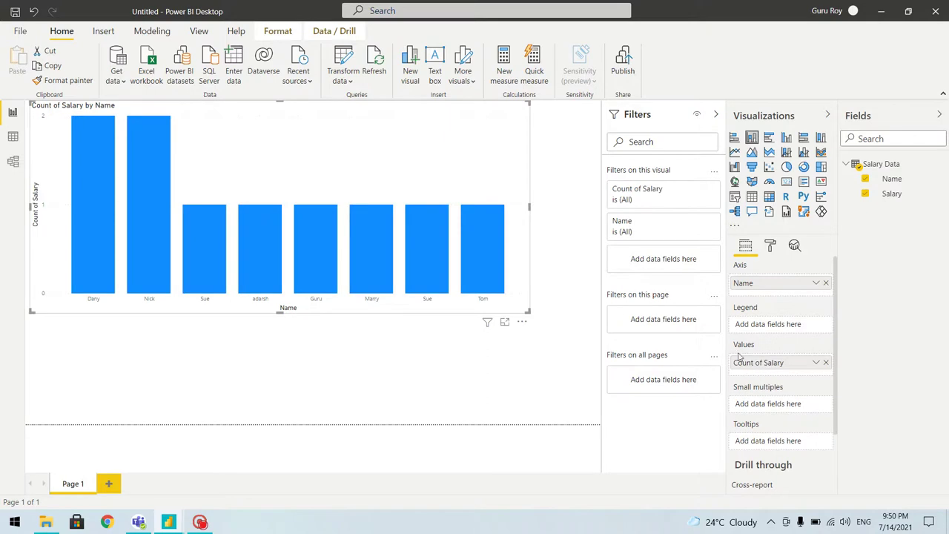
pyautogui.click(815, 363)
pyautogui.moveTo(827, 405)
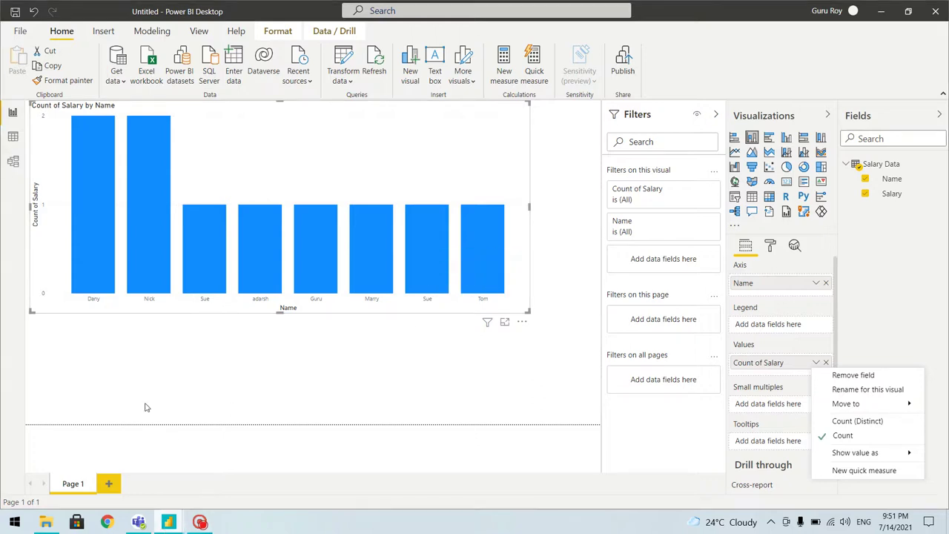
# Return to the Power Query Editor and trim the text in the Name column
pyautogui.moveTo(167, 523)
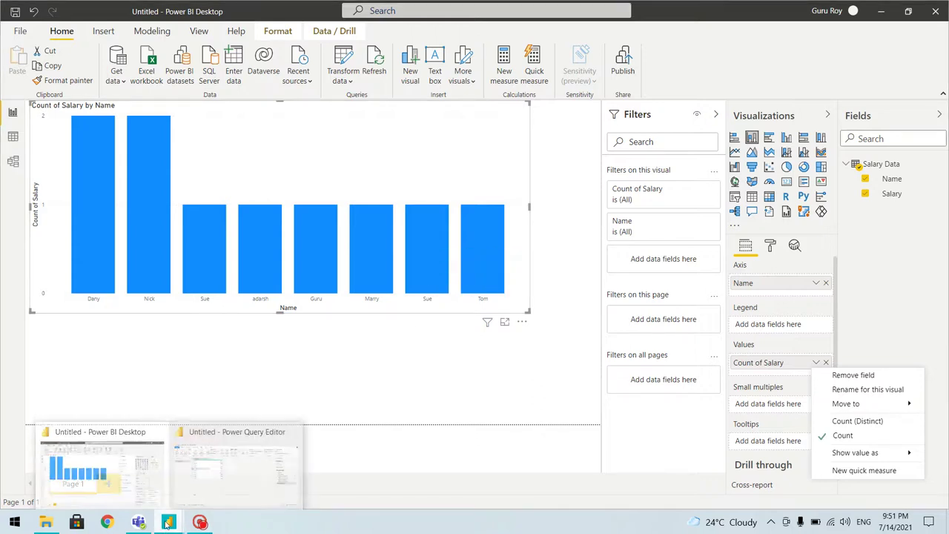
pyautogui.click(236, 474)
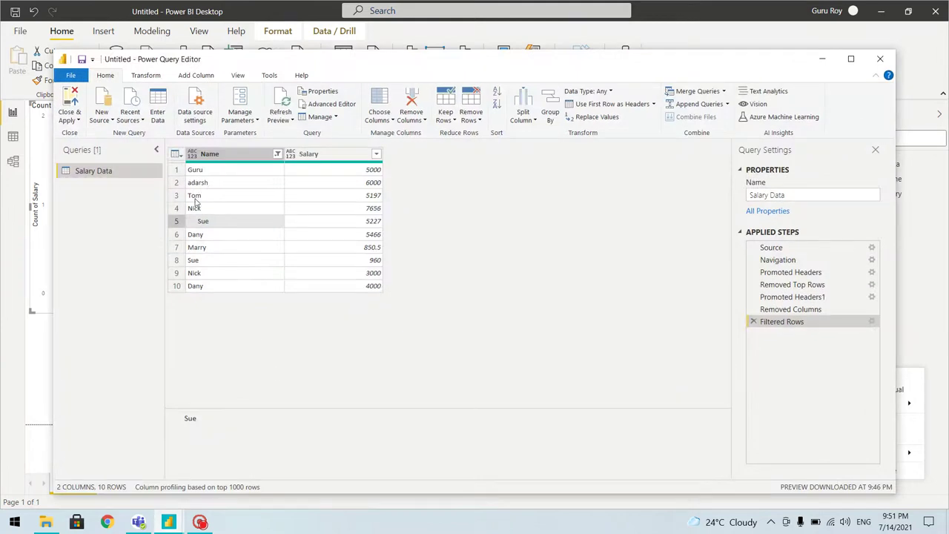
pyautogui.rightClick(230, 157)
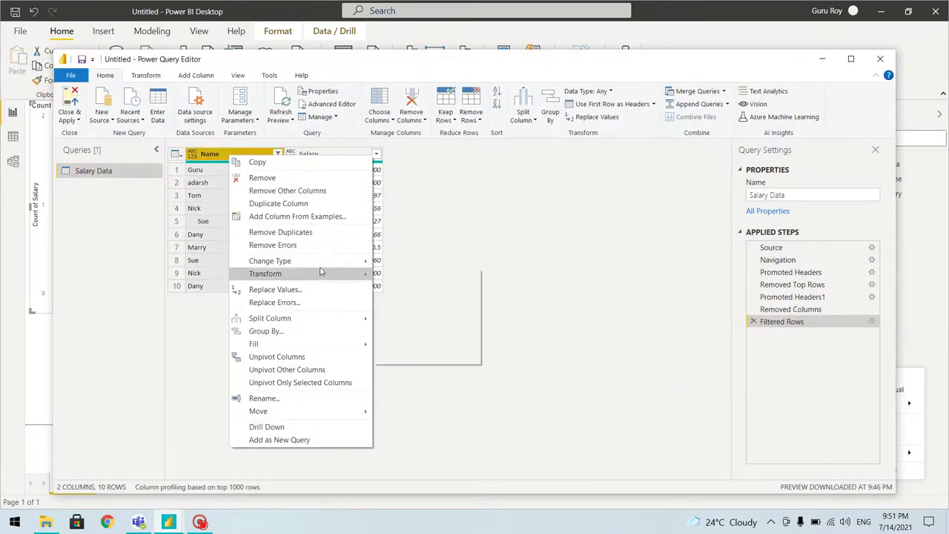
pyautogui.moveTo(327, 267)
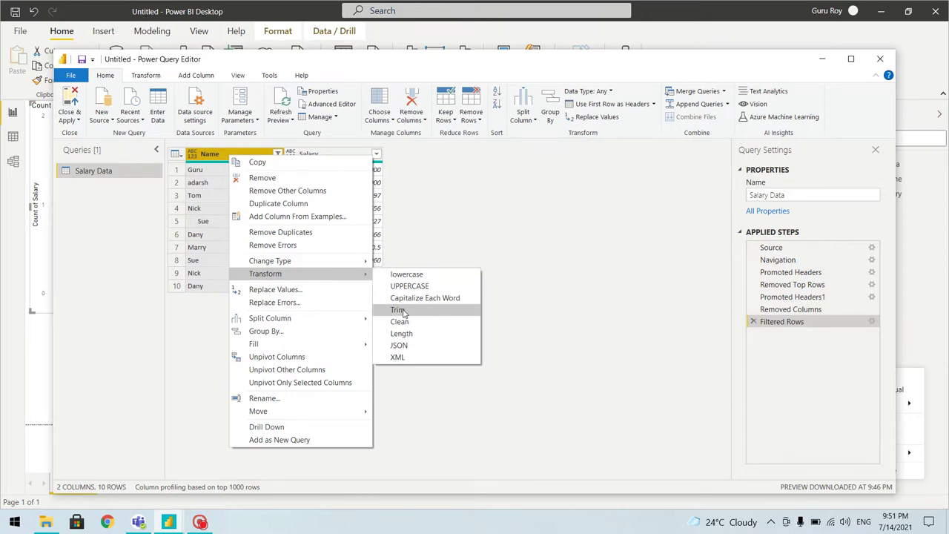
pyautogui.click(399, 310)
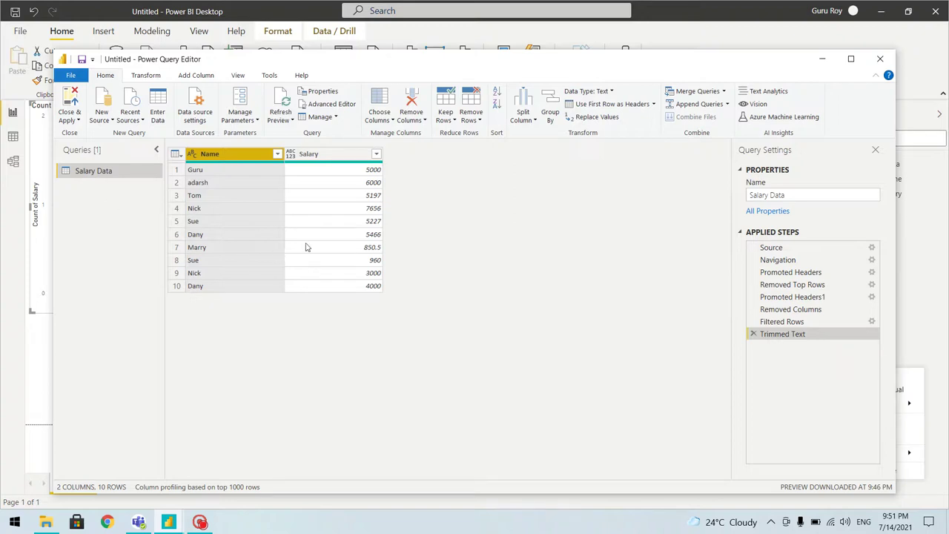
# Change the Salary column's data type to Decimal Number and apply the query changes
pyautogui.click(290, 155)
pyautogui.click(315, 168)
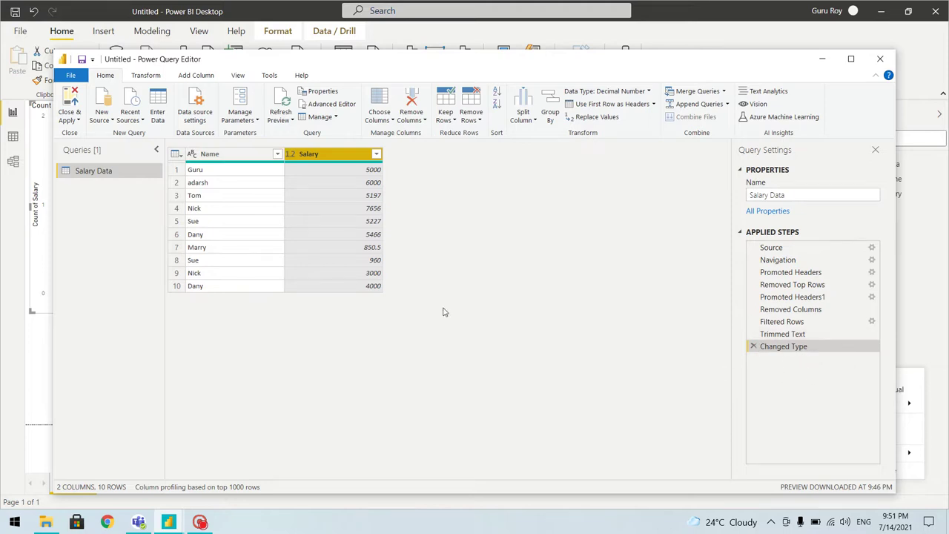
pyautogui.click(72, 119)
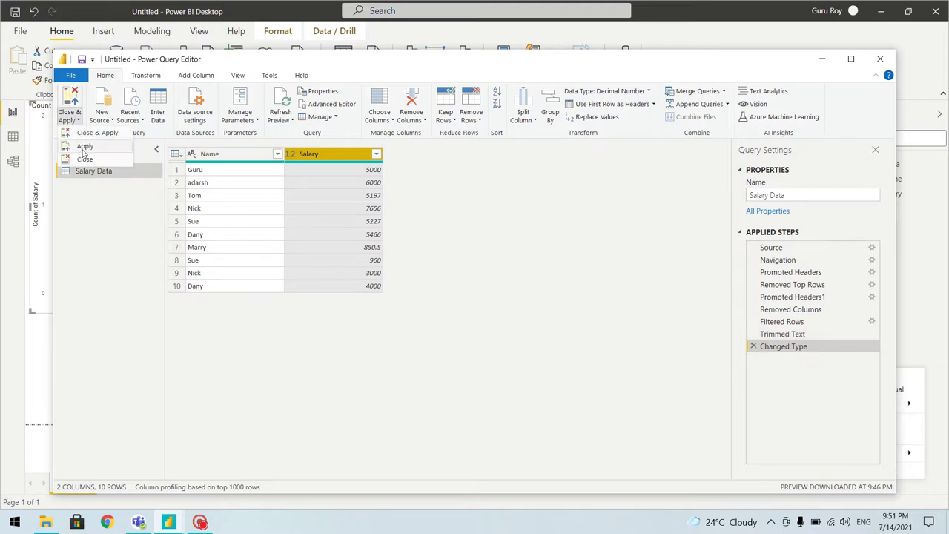
pyautogui.click(85, 147)
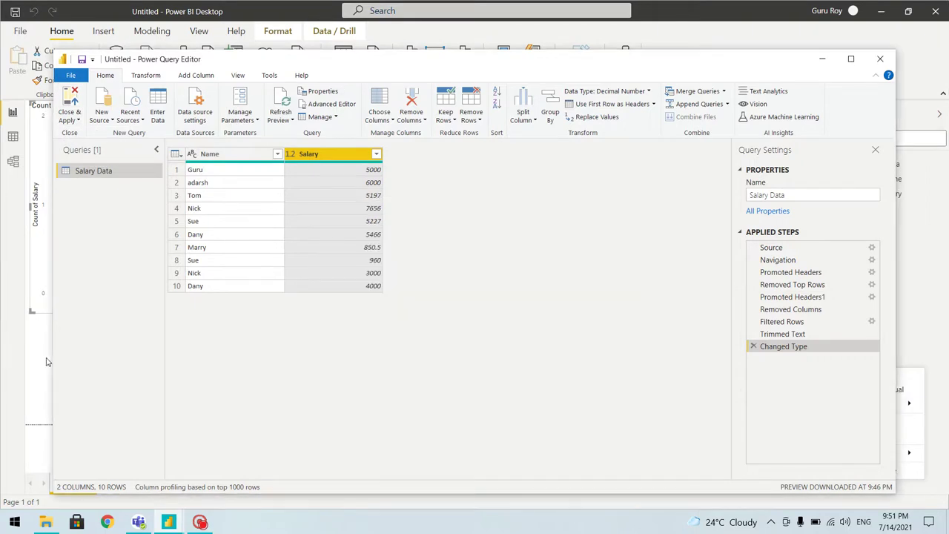
# Return to the report and set the column chart's Salary values to be aggregated as Sum
pyautogui.click(34, 364)
pyautogui.click(37, 364)
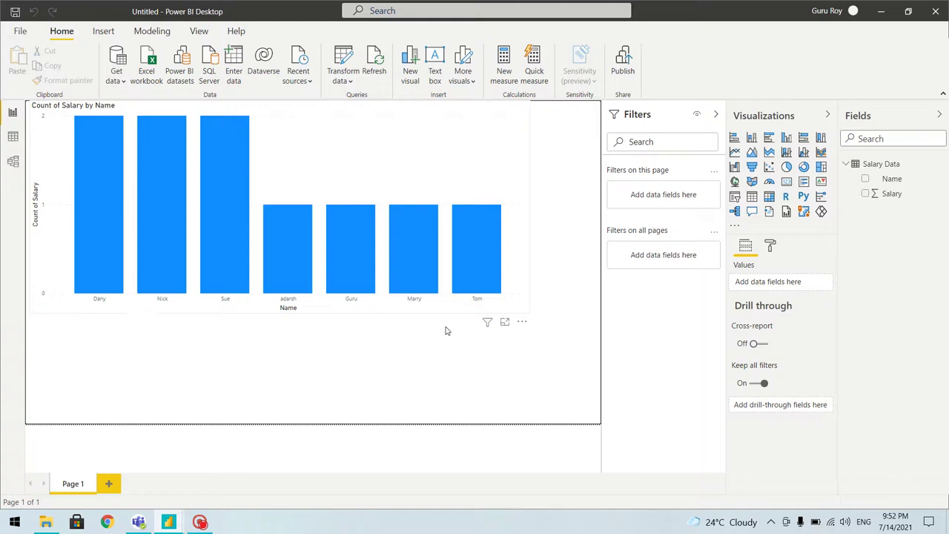
pyautogui.click(386, 313)
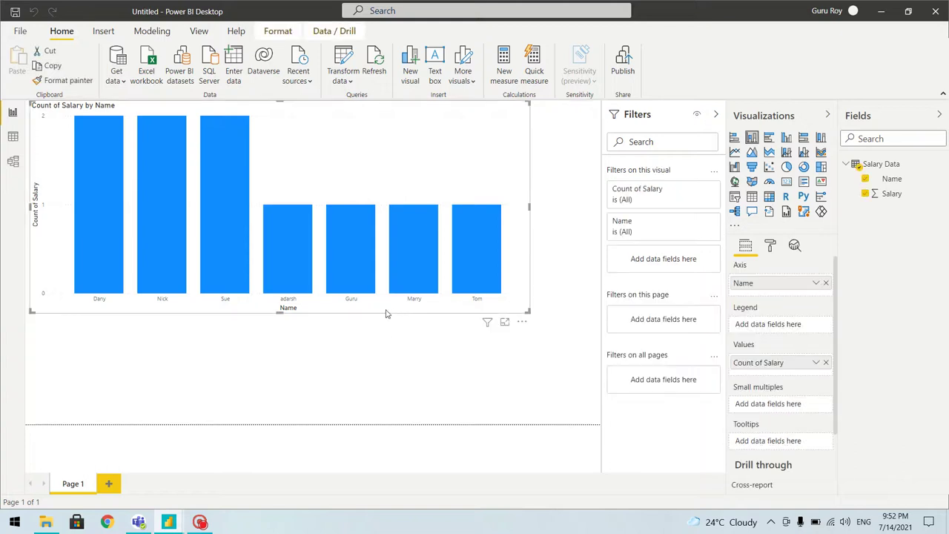
pyautogui.click(816, 364)
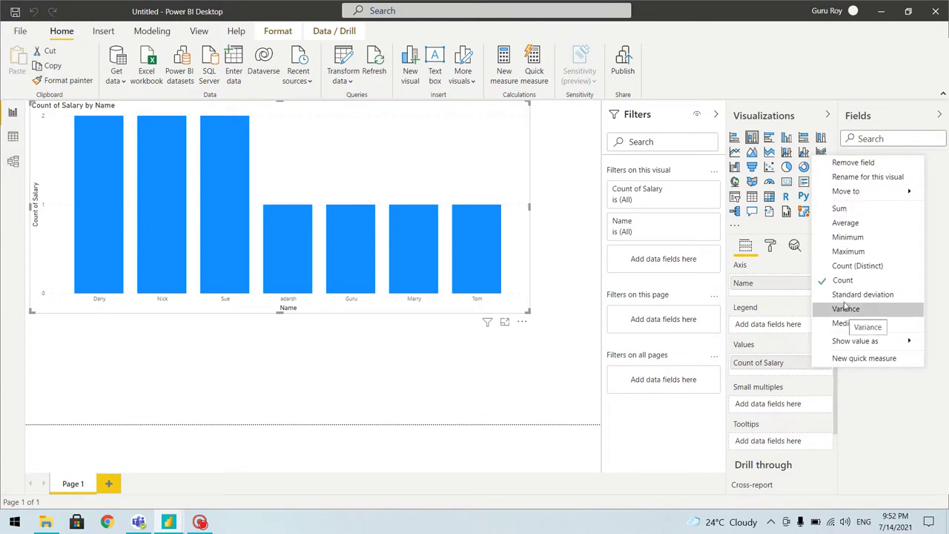
pyautogui.click(843, 212)
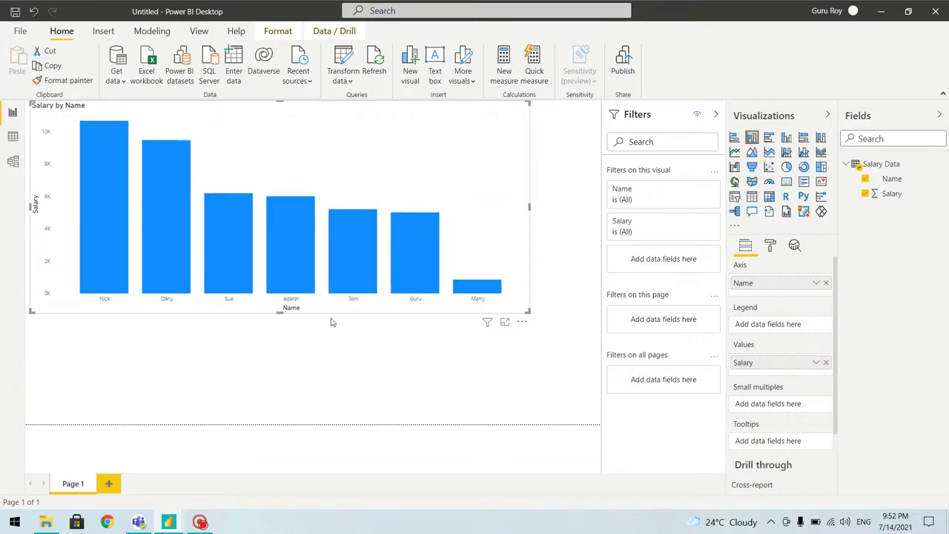
pyautogui.click(522, 322)
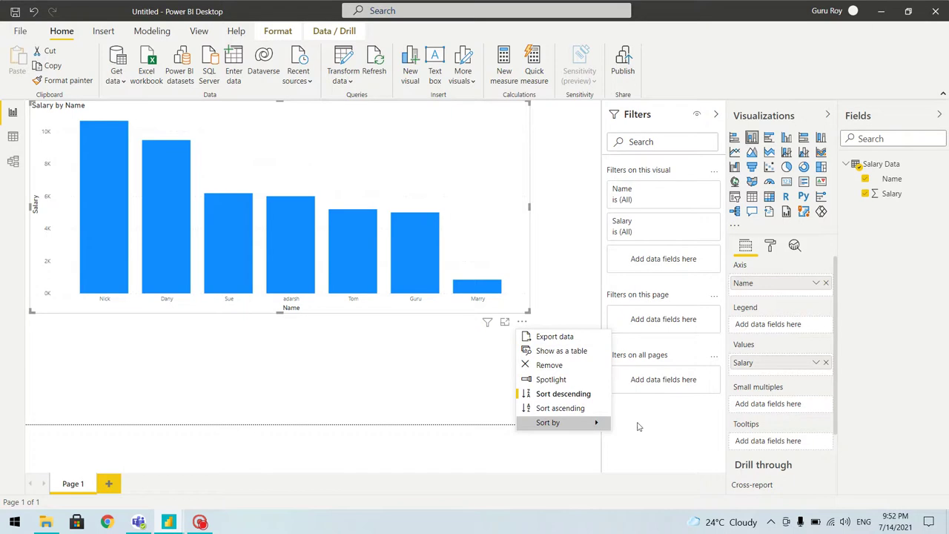
pyautogui.moveTo(570, 428)
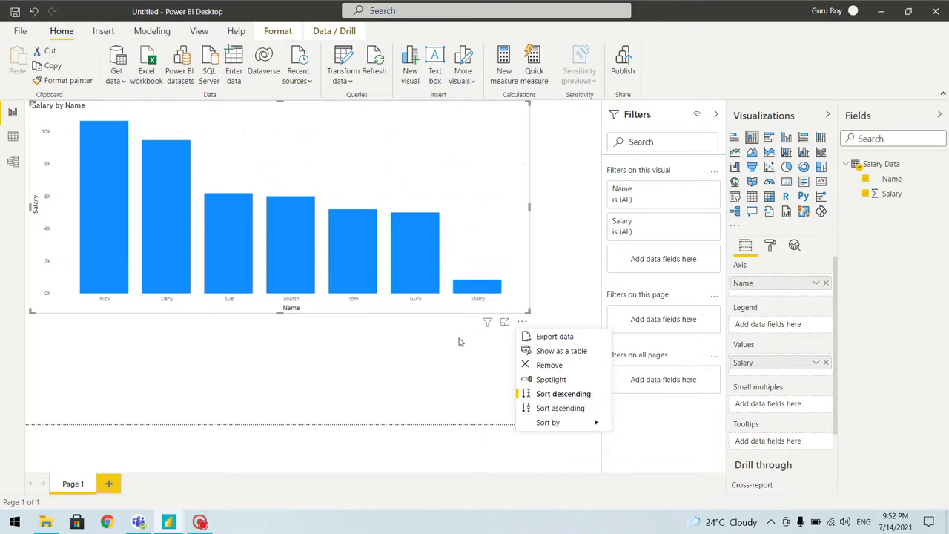
pyautogui.press('Escape')
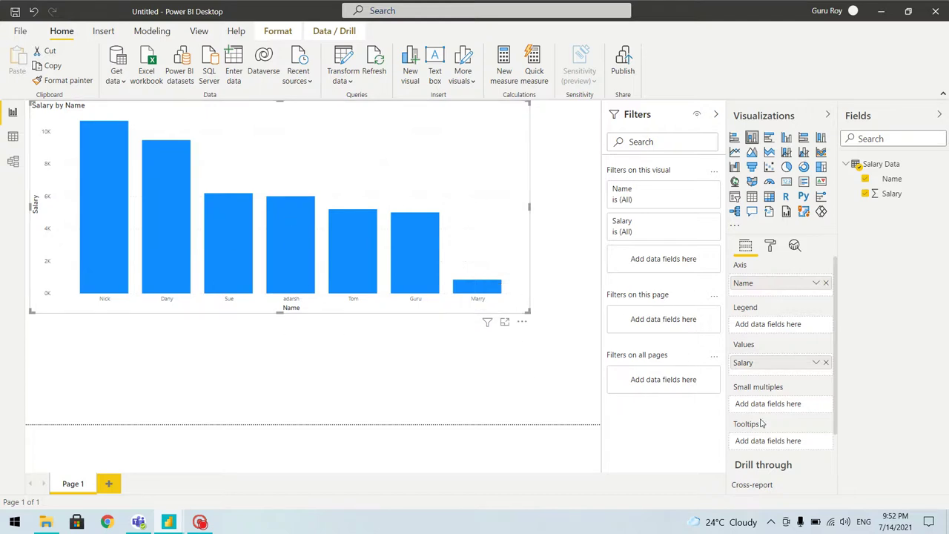
pyautogui.click(523, 324)
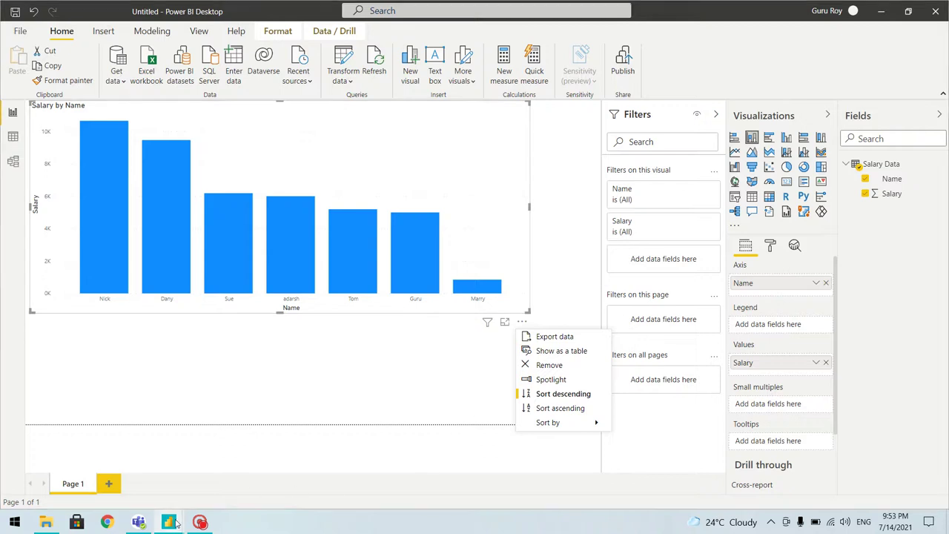
# Return to the Power Query Editor, capitalize each word in the Name column, and apply the query changes
pyautogui.moveTo(178, 522)
pyautogui.click(218, 481)
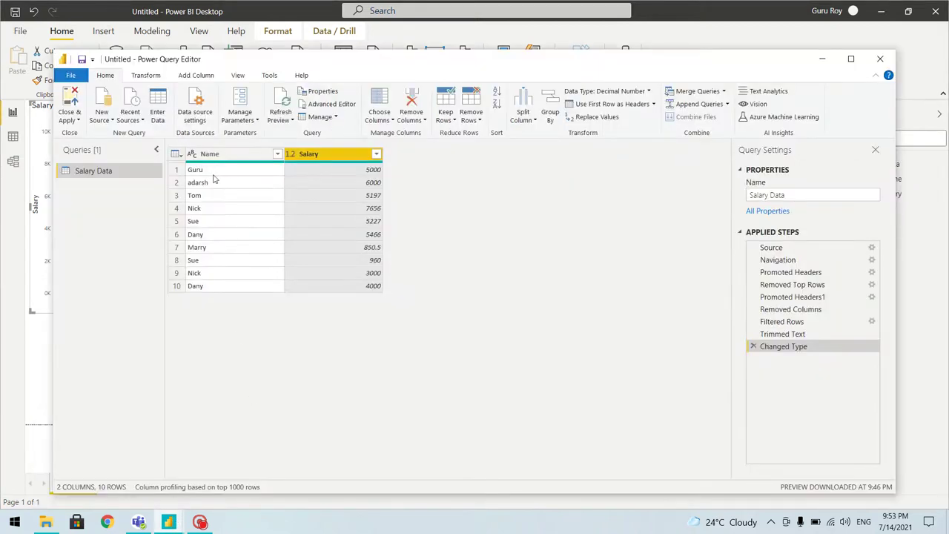
pyautogui.click(226, 154)
pyautogui.rightClick(227, 154)
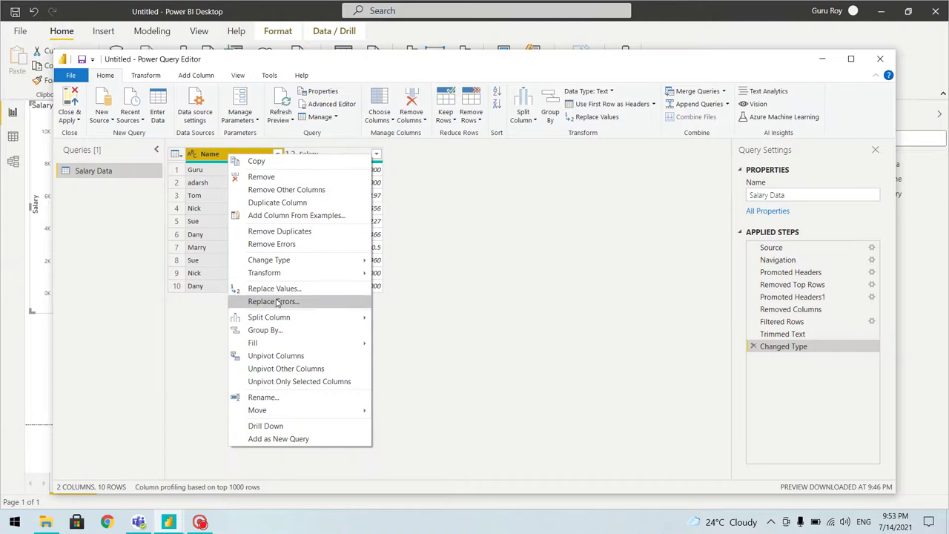
pyautogui.moveTo(304, 276)
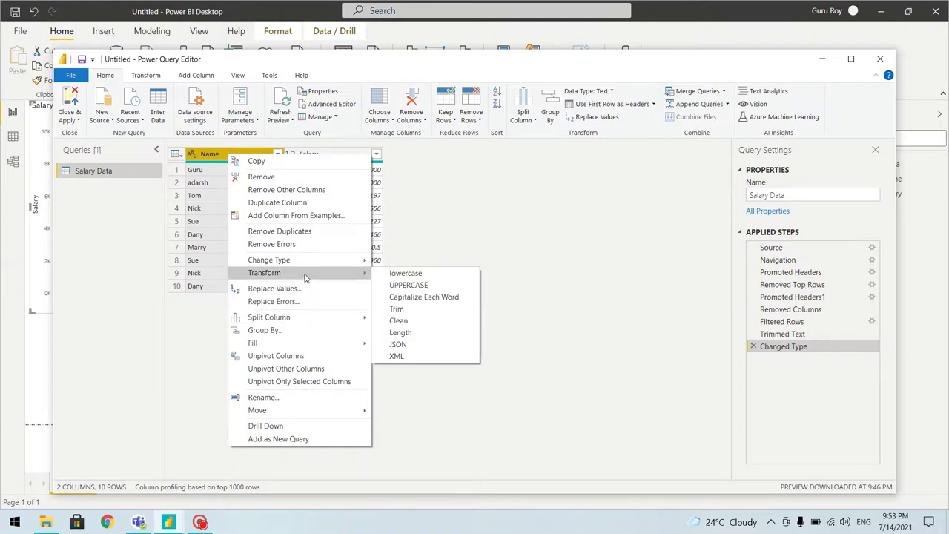
pyautogui.click(413, 298)
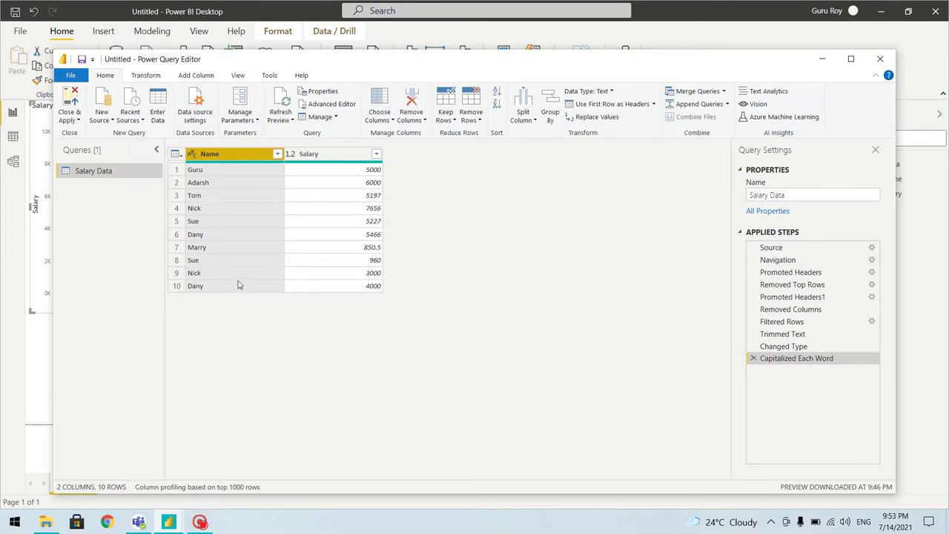
pyautogui.click(78, 120)
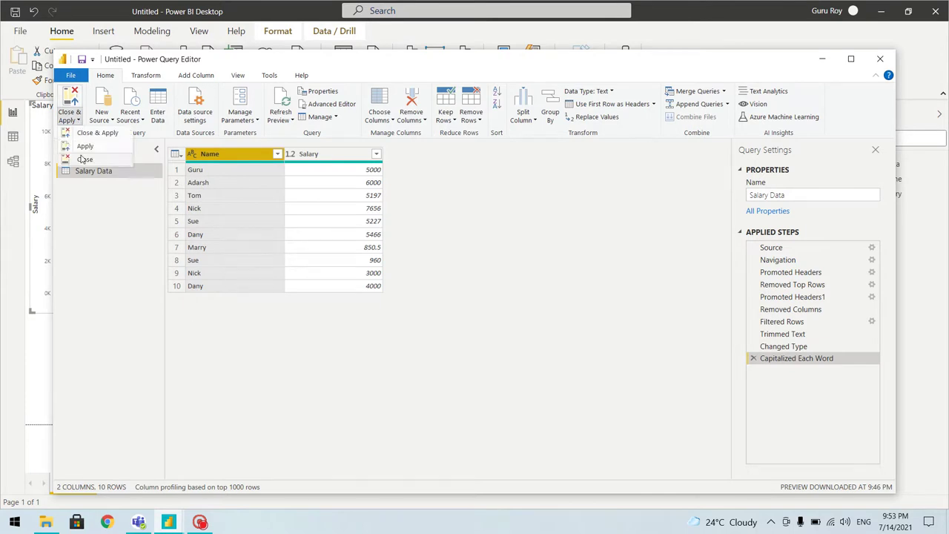
pyautogui.click(86, 147)
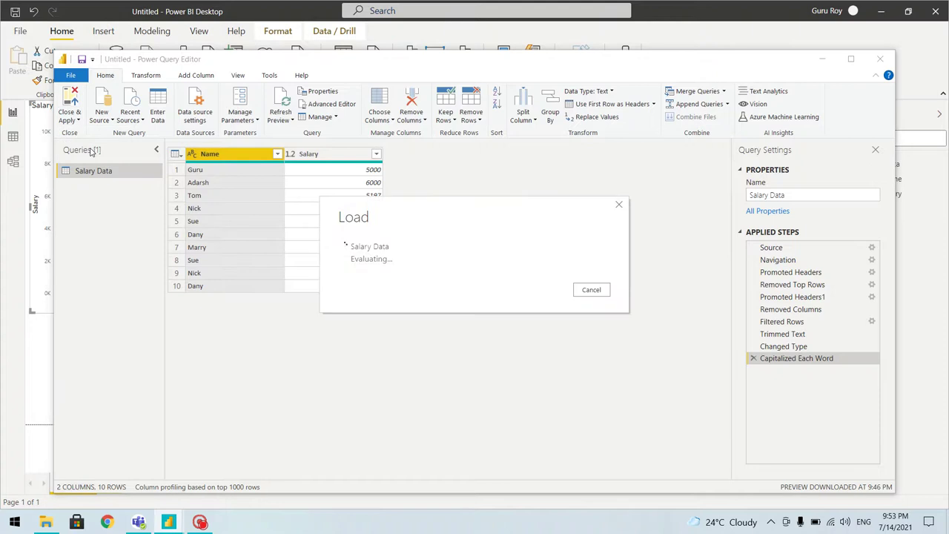
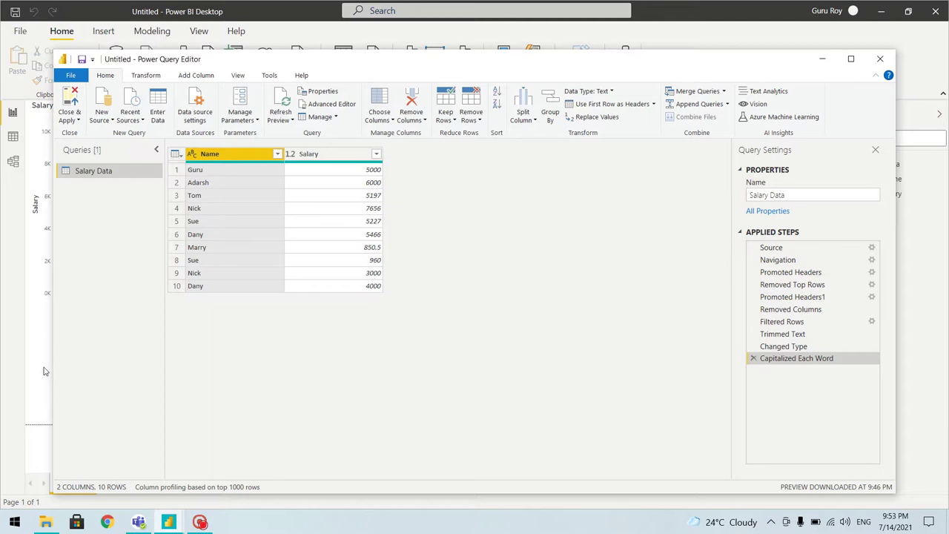
# Return to the report and sort the column chart by Name
pyautogui.click(44, 370)
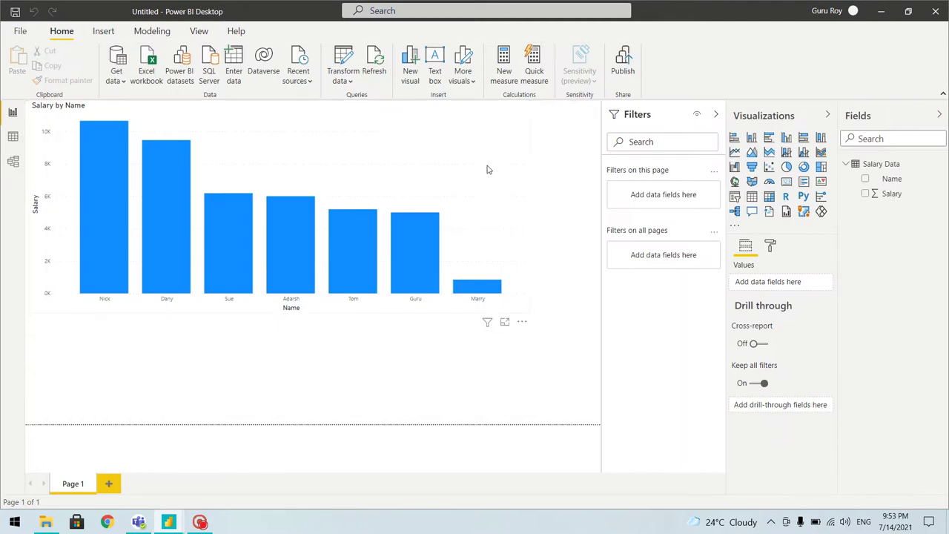
pyautogui.click(522, 322)
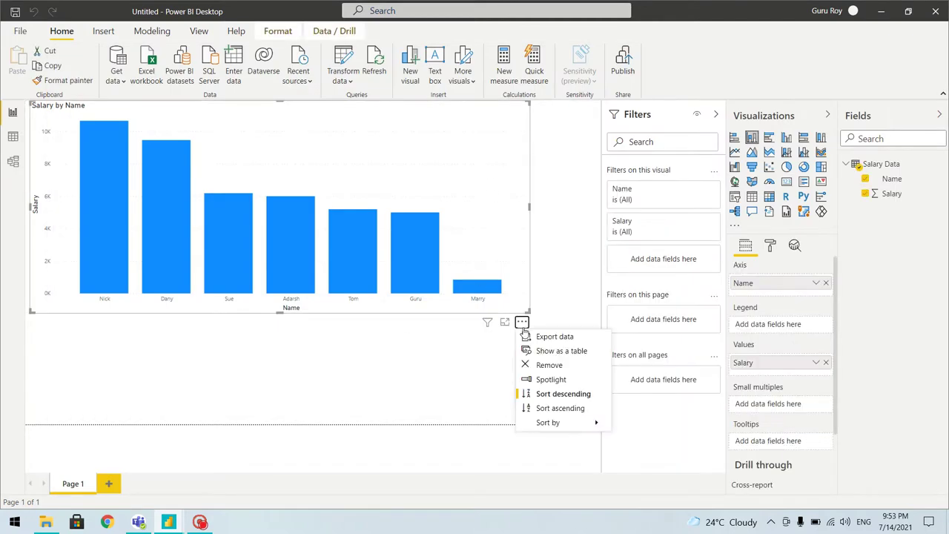
pyautogui.moveTo(549, 422)
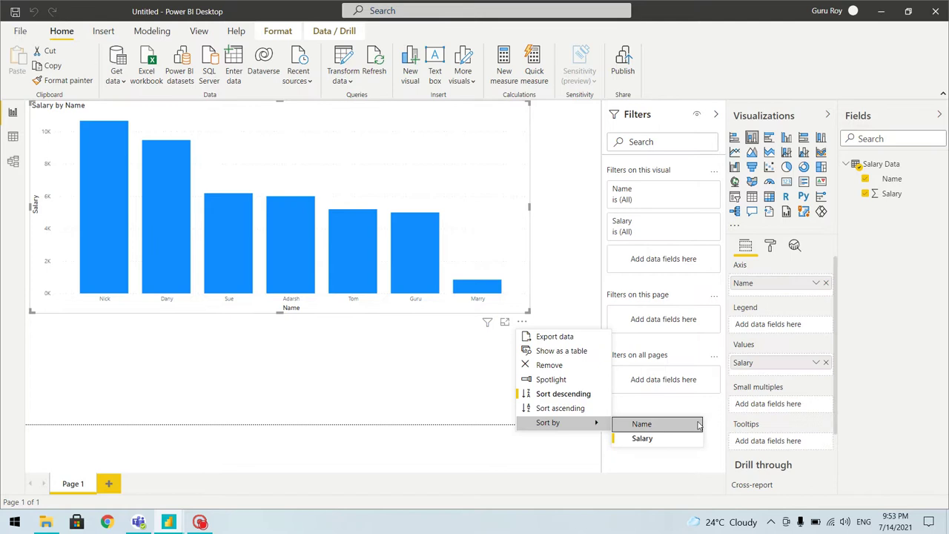
pyautogui.click(642, 424)
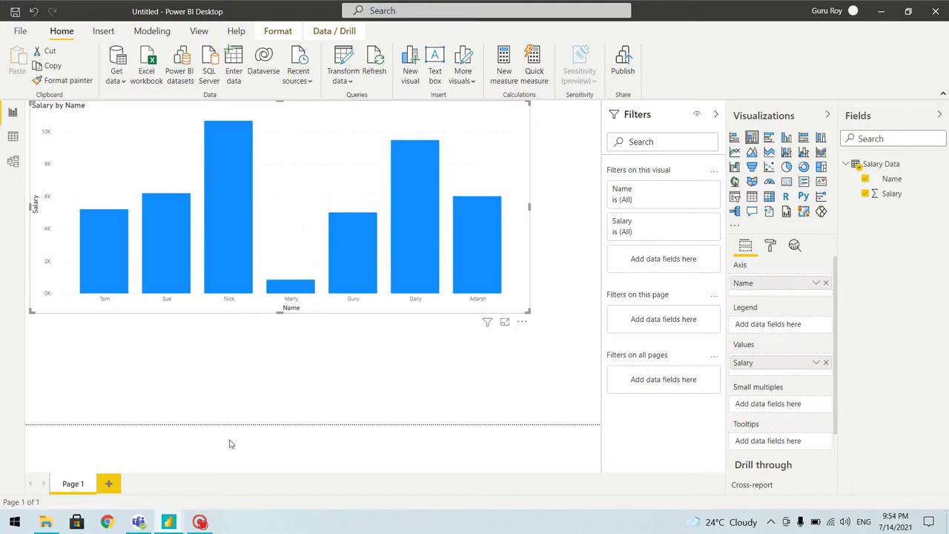
# Return to the Power Query Editor and add an index column starting from 1 to the Salary Data query
pyautogui.moveTo(178, 525)
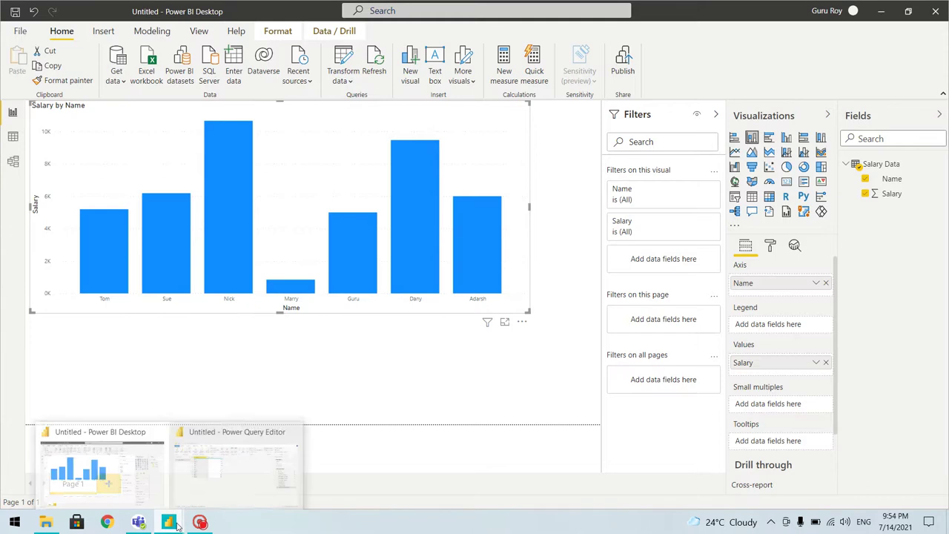
pyautogui.click(234, 477)
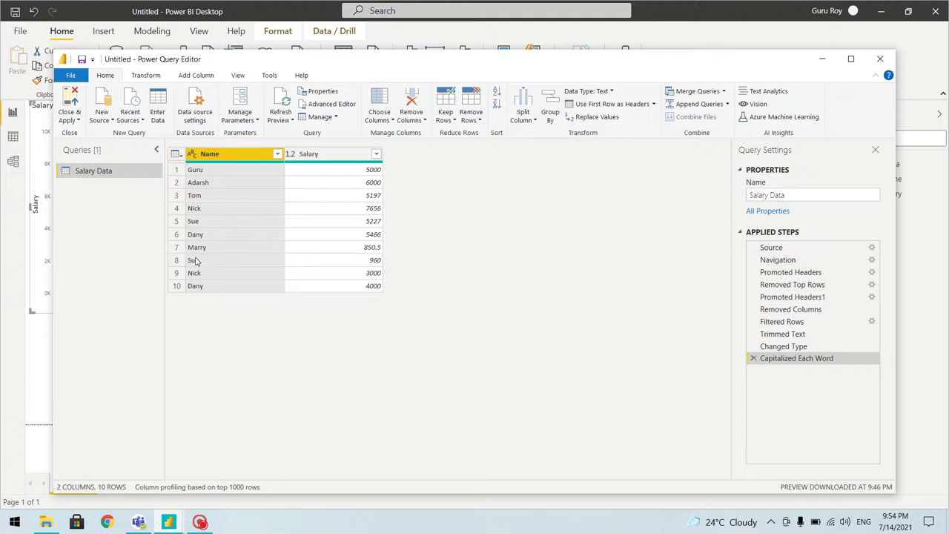
pyautogui.click(151, 77)
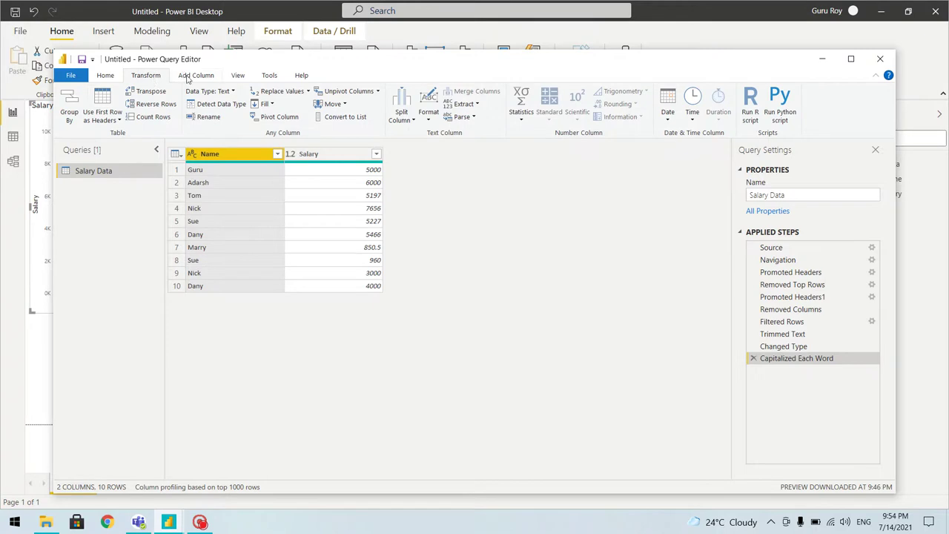
pyautogui.click(189, 77)
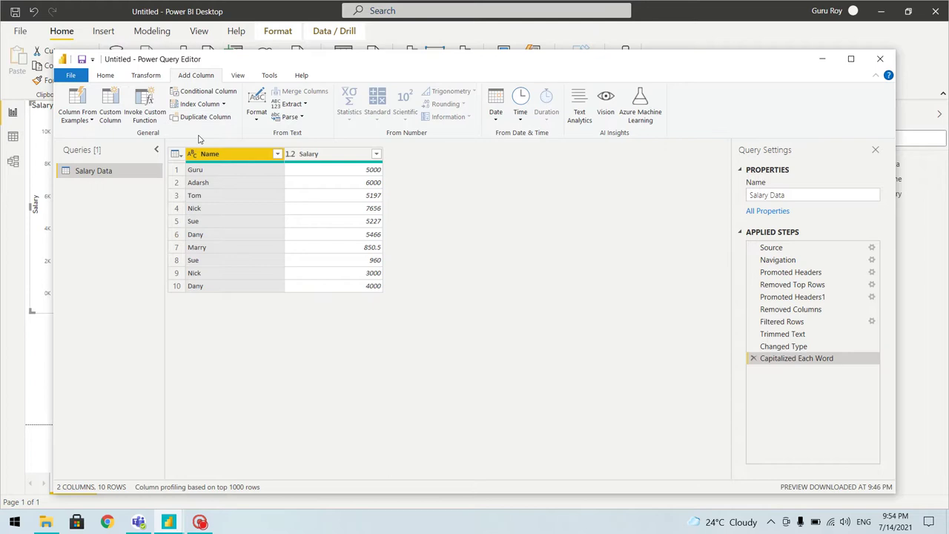
pyautogui.click(222, 104)
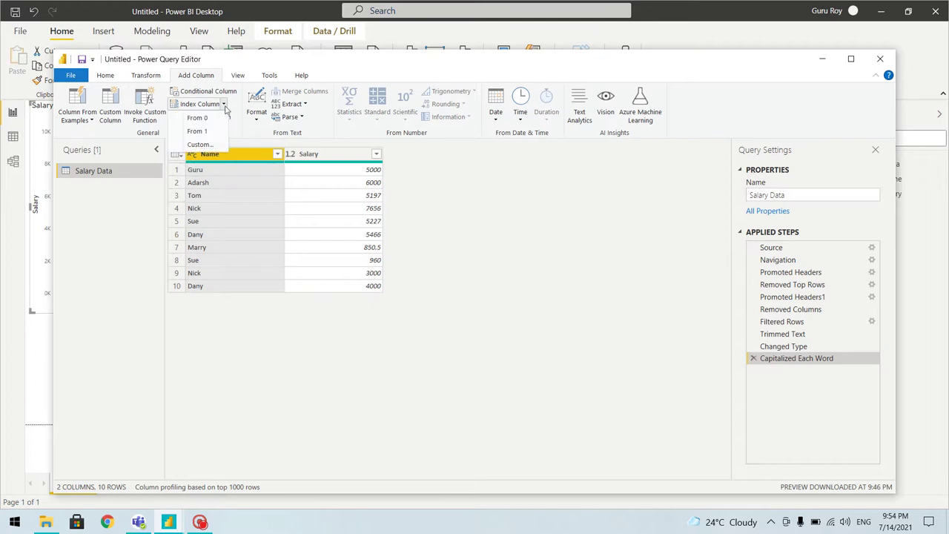
pyautogui.click(214, 134)
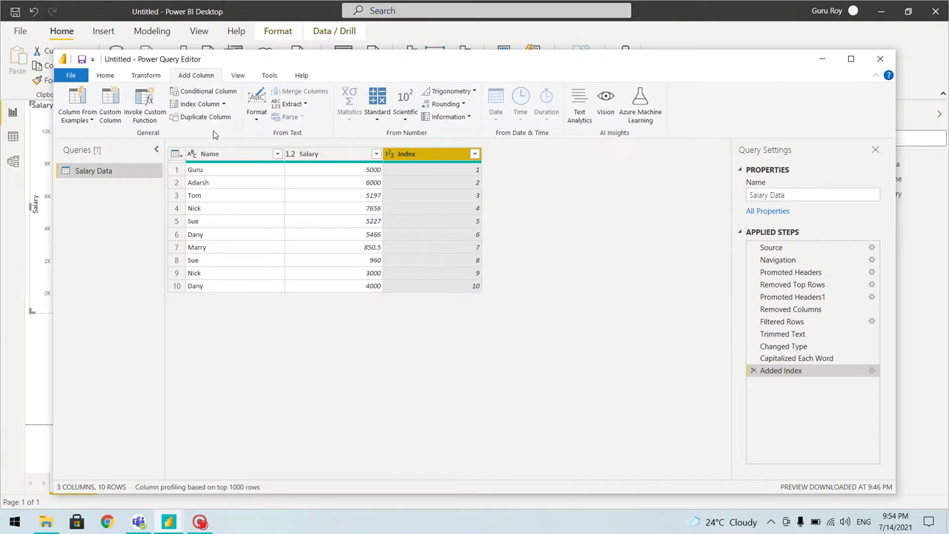
# Rename the Index column as SortOrder and apply the query changes
pyautogui.doubleClick(421, 157)
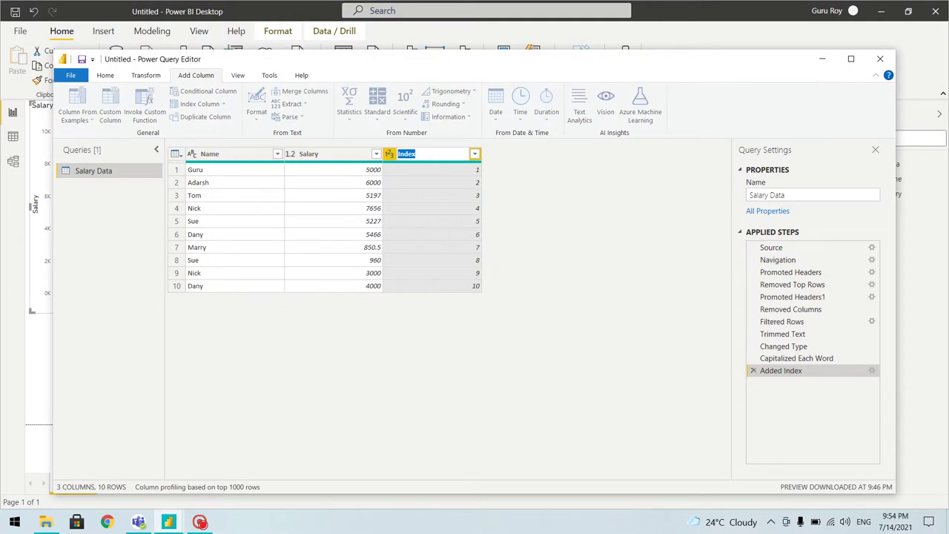
pyautogui.write('SortOrder')
pyautogui.press('Return')
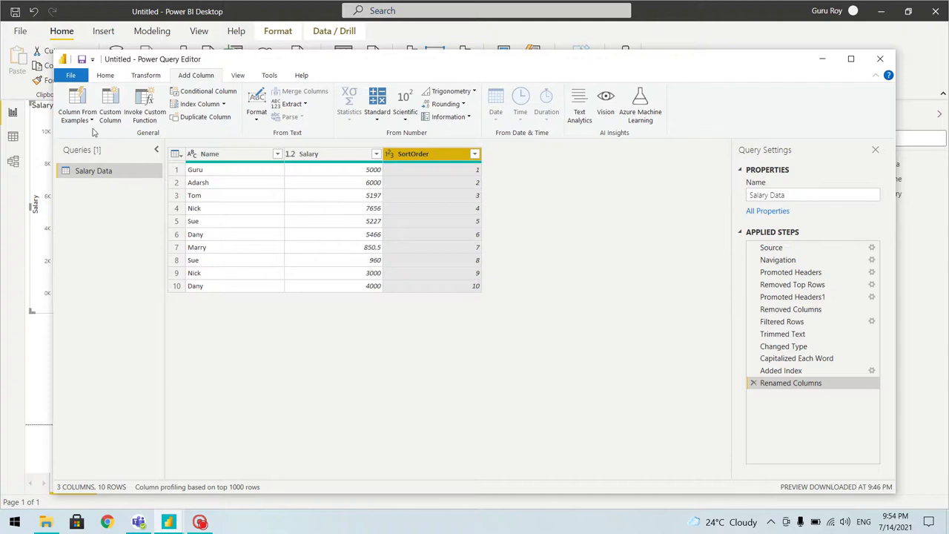
pyautogui.click(106, 76)
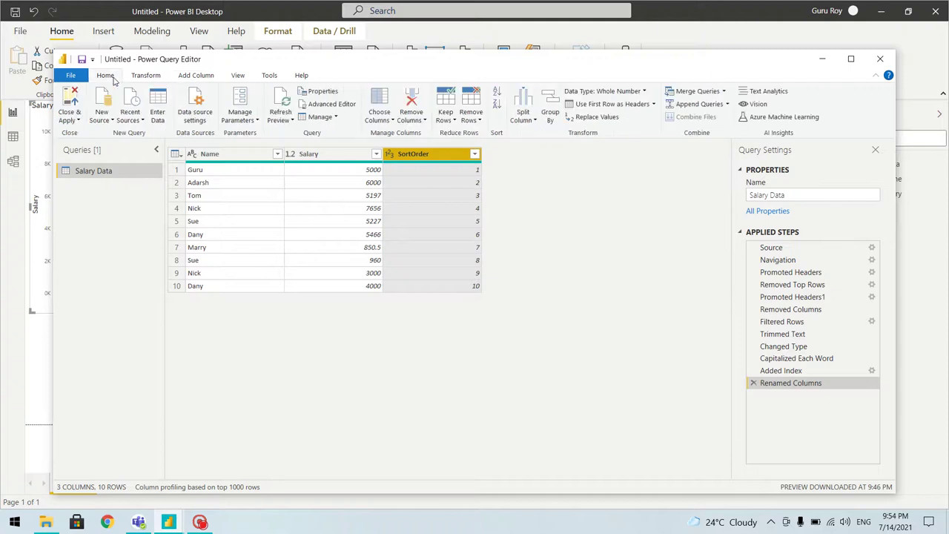
pyautogui.click(73, 120)
pyautogui.click(85, 146)
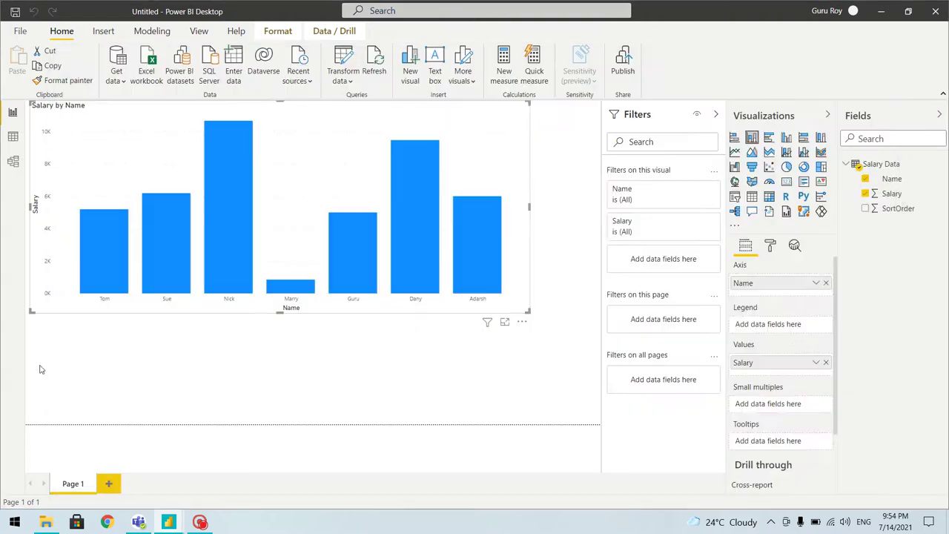
# Add the SortOrder field to the column chart's tooltips in the report
pyautogui.click(255, 376)
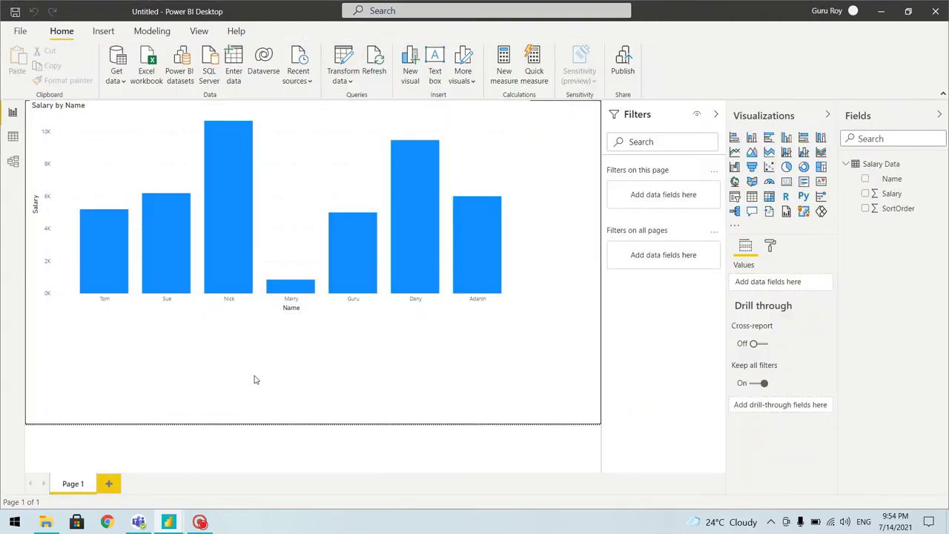
pyautogui.click(507, 160)
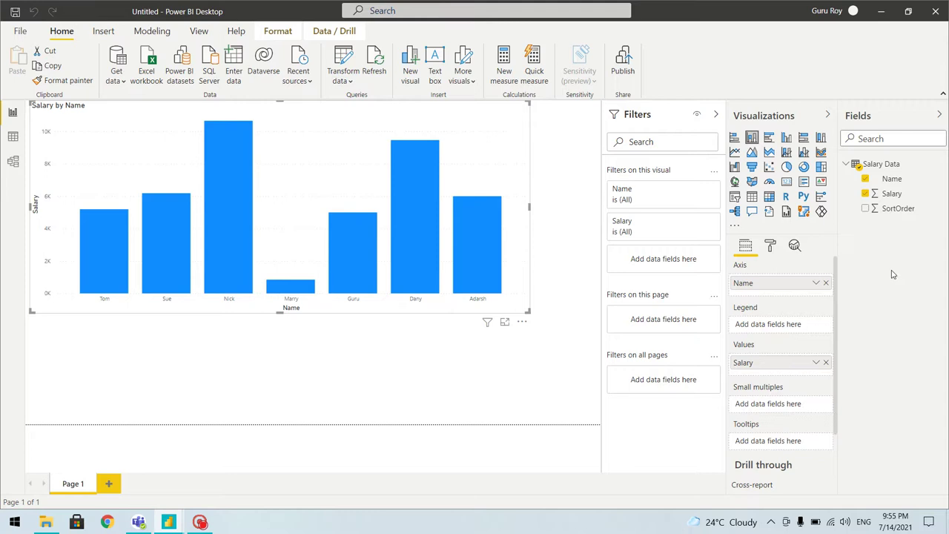
pyautogui.moveTo(904, 212); pyautogui.dragTo(787, 445)
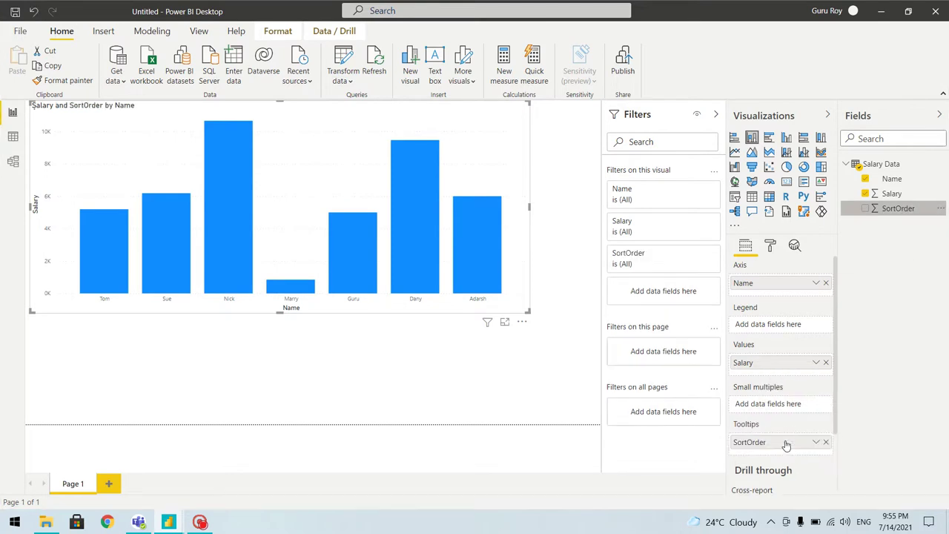
# Sort the column chart by SortOrder in ascending order
pyautogui.click(522, 321)
pyautogui.moveTo(549, 422)
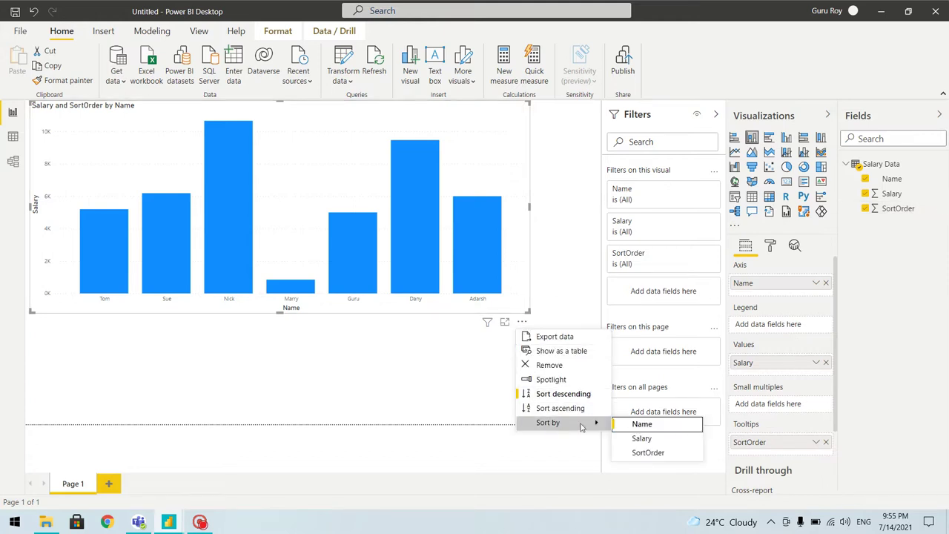
pyautogui.click(656, 455)
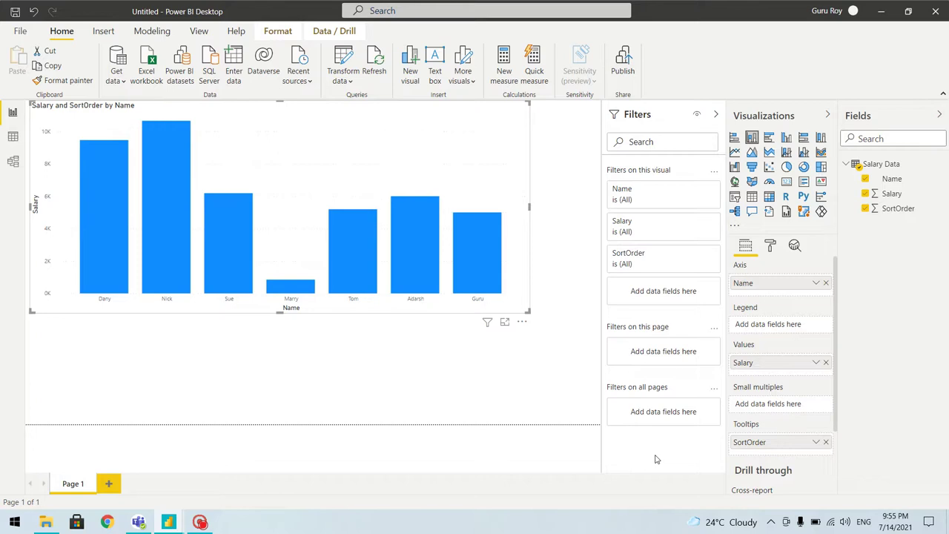
pyautogui.click(523, 322)
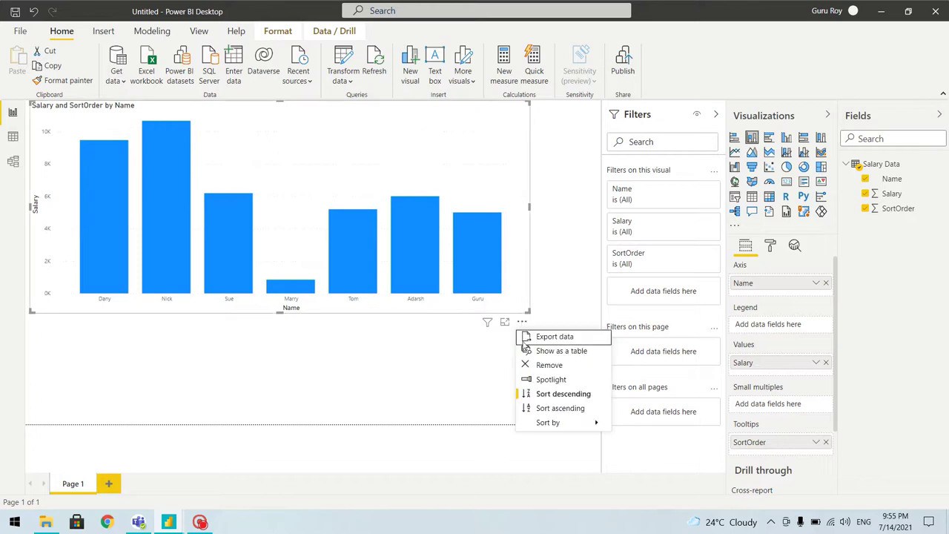
pyautogui.click(562, 409)
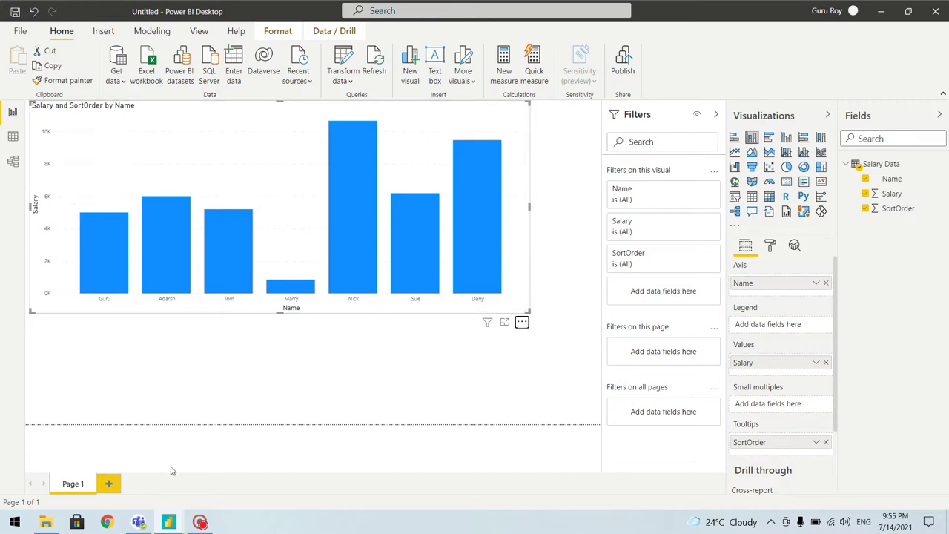
# Compare the order of names in the column chart with the row order in the Power Query Editor
pyautogui.moveTo(170, 523)
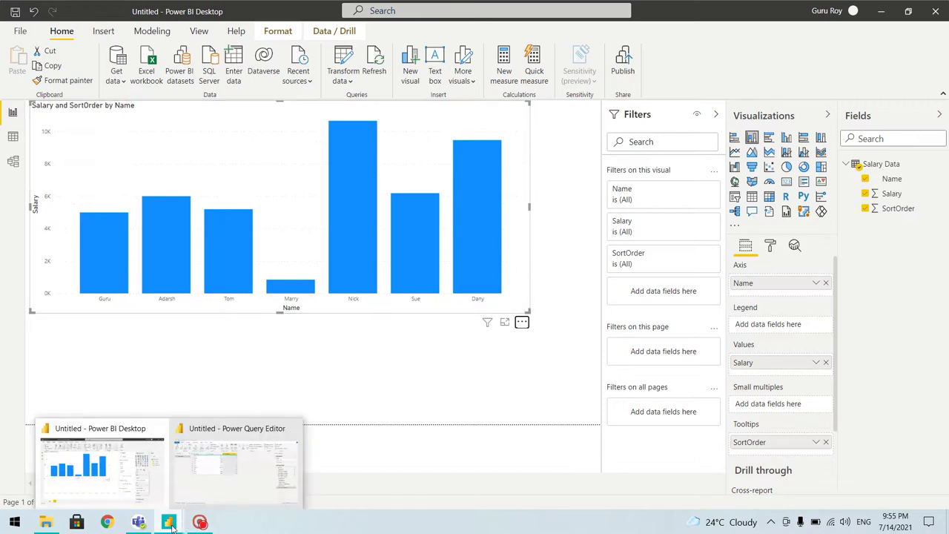
pyautogui.click(206, 448)
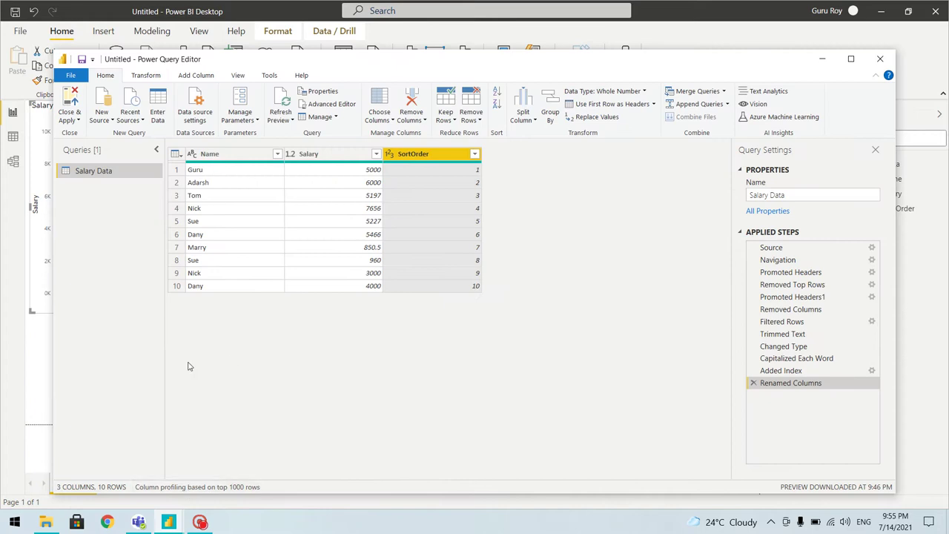
pyautogui.click(169, 523)
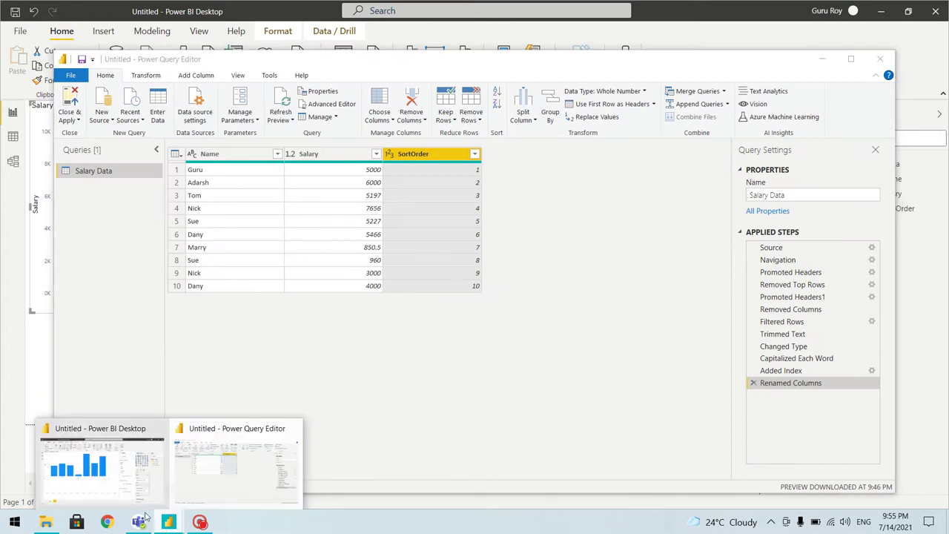
pyautogui.click(96, 492)
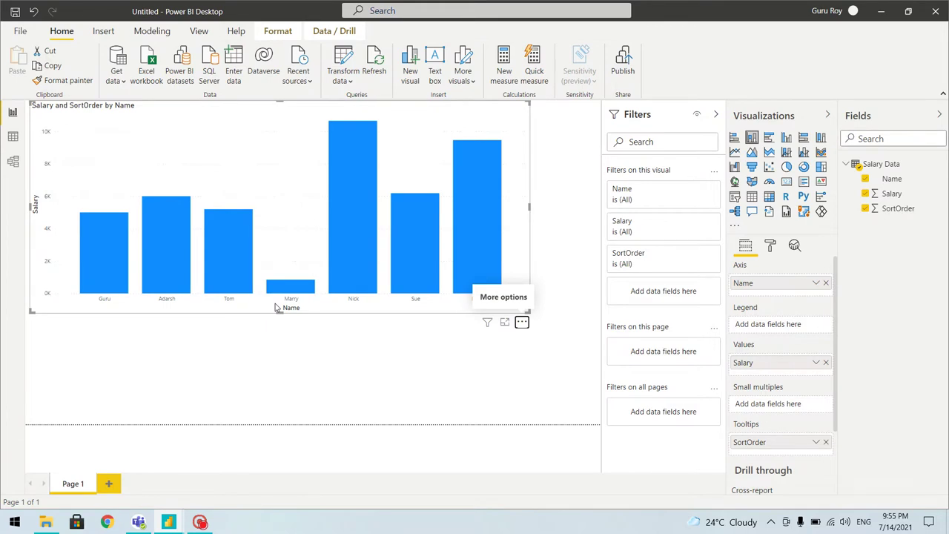
pyautogui.moveTo(207, 505)
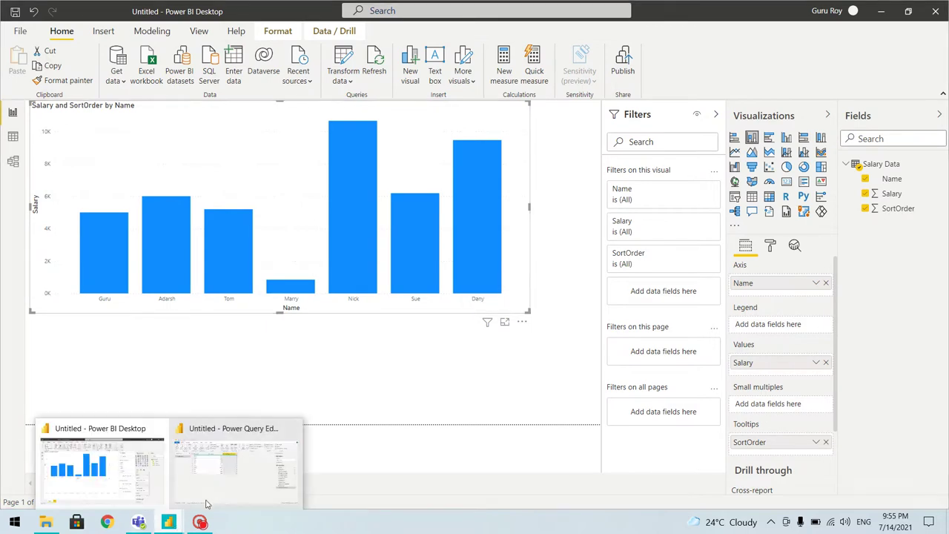
pyautogui.click(214, 486)
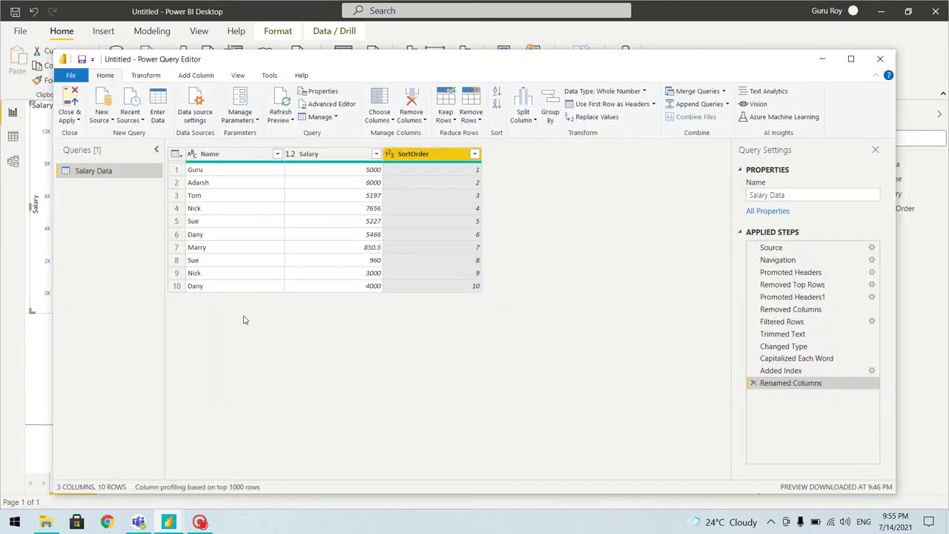
# Examine the Salary Data query's code in the Advanced Editor and close it without changes
pyautogui.click(186, 76)
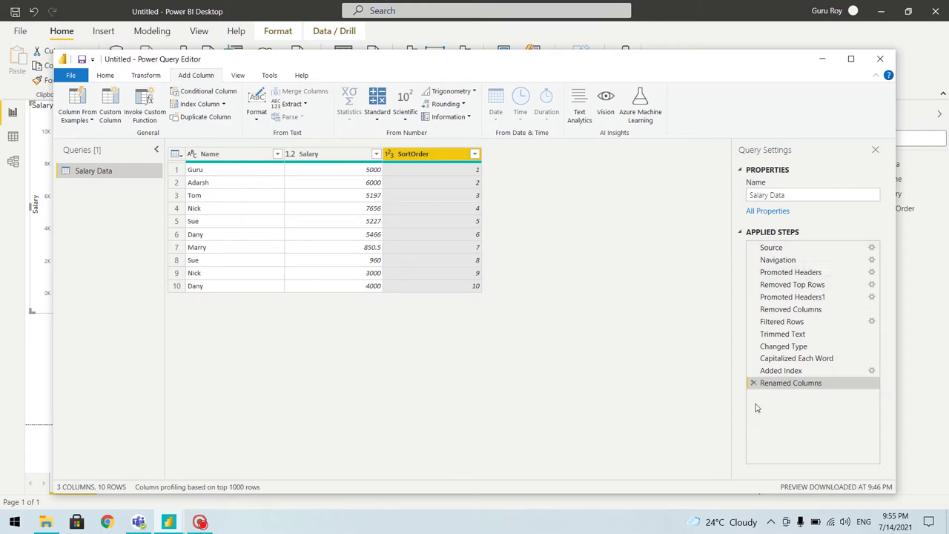
pyautogui.rightClick(95, 174)
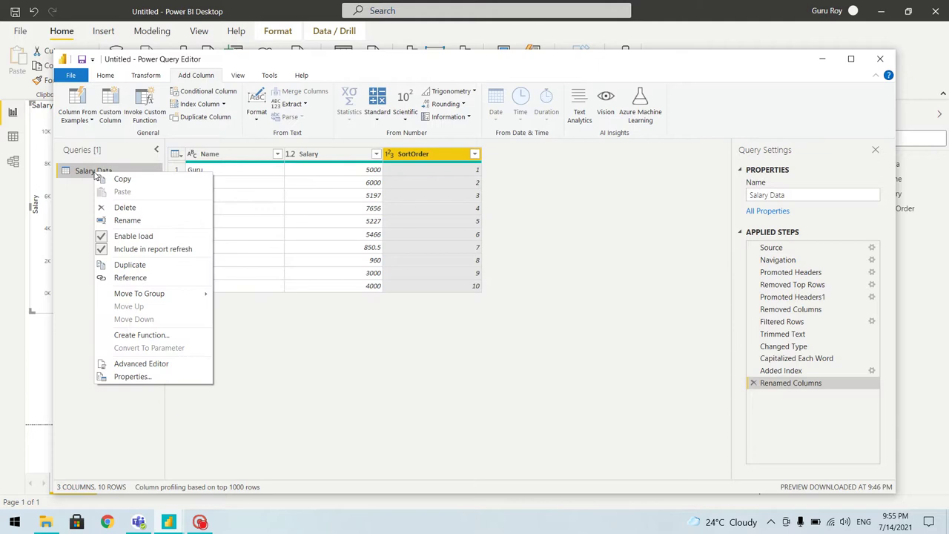
pyautogui.click(141, 363)
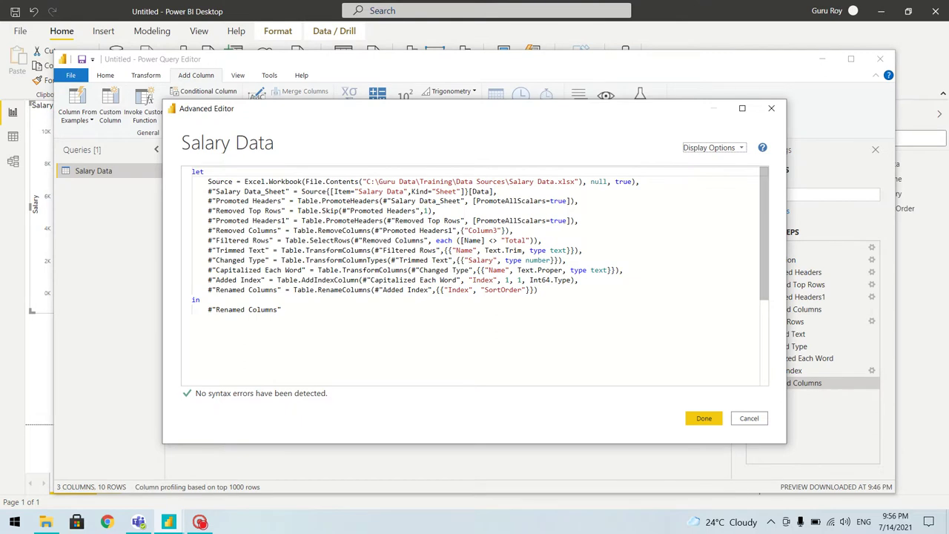
pyautogui.moveTo(551, 109); pyautogui.dragTo(432, 120)
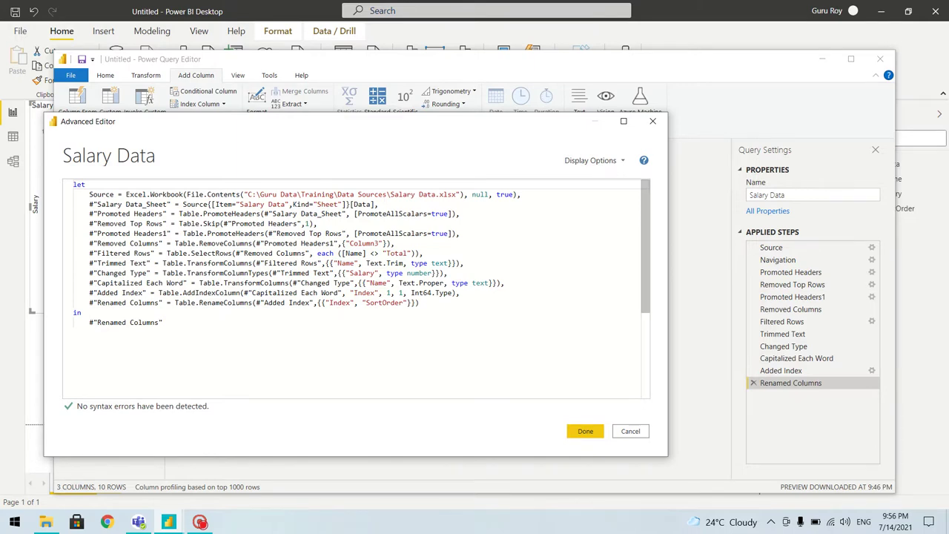
pyautogui.click(653, 121)
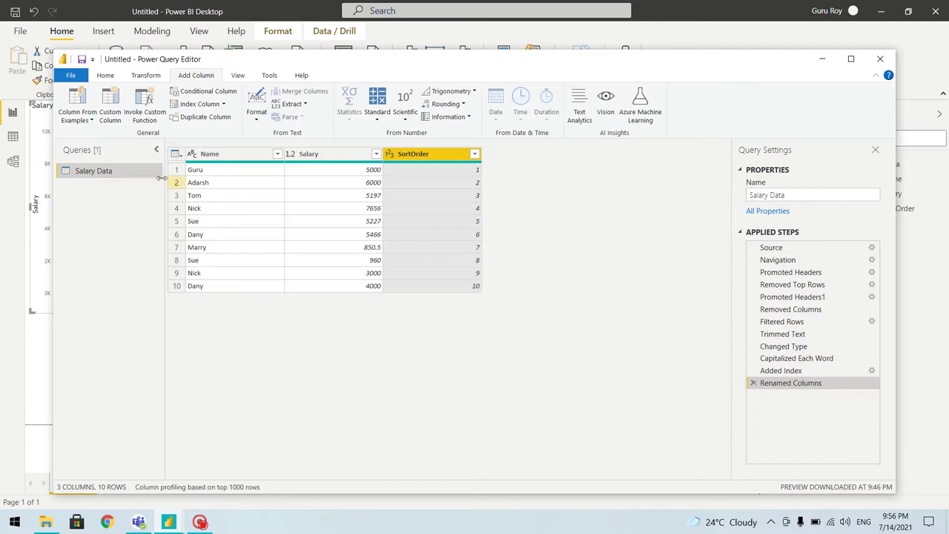
# Add the DataSource sheet from Sales Data.xlsx as a new Excel query and return to the Power Query Editor
pyautogui.click(146, 77)
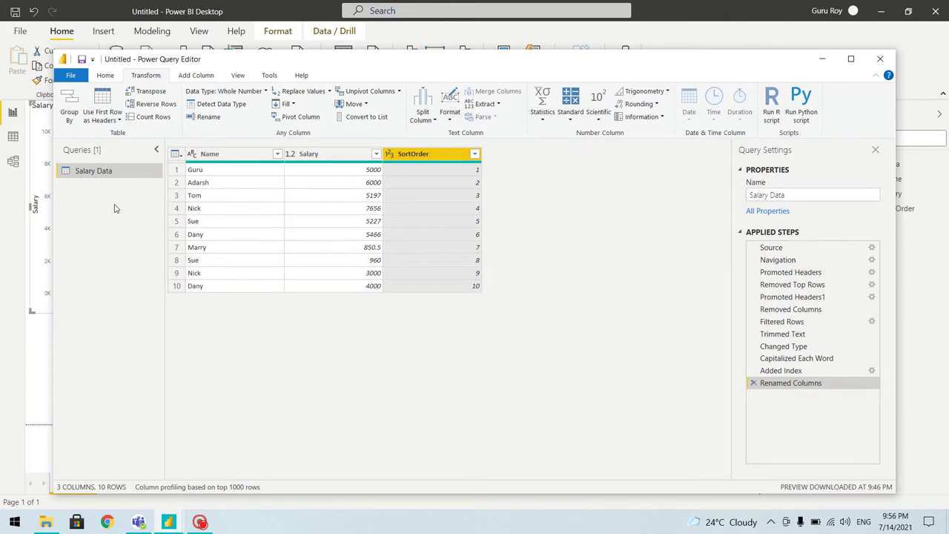
pyautogui.click(109, 75)
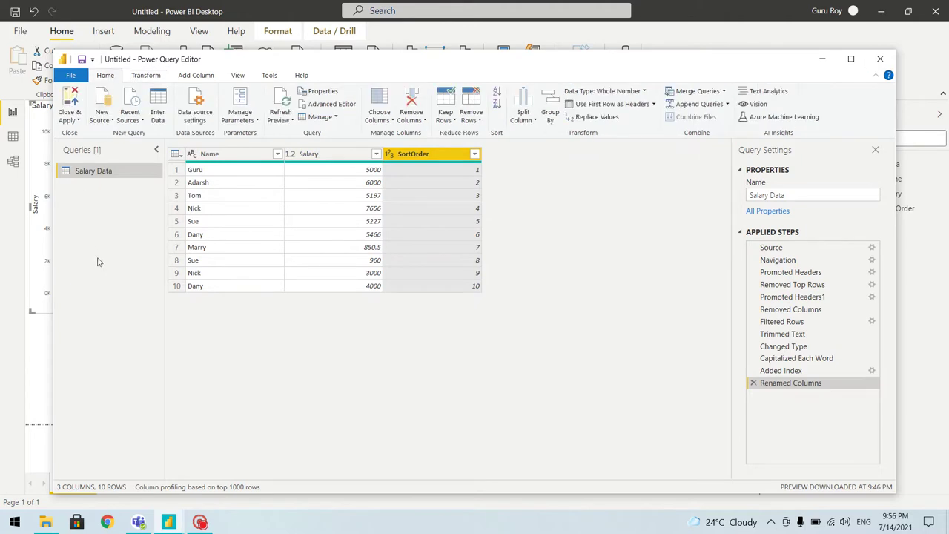
pyautogui.click(104, 119)
pyautogui.click(144, 152)
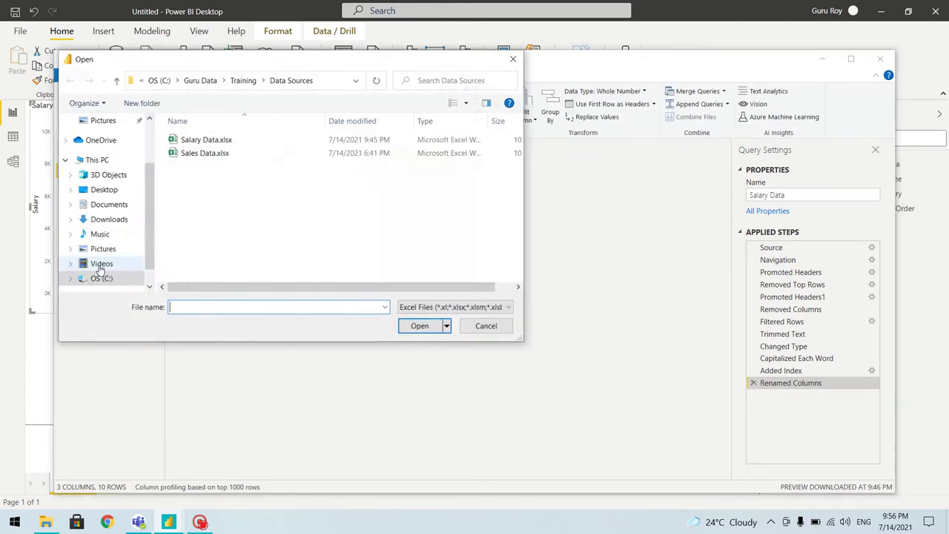
pyautogui.click(188, 156)
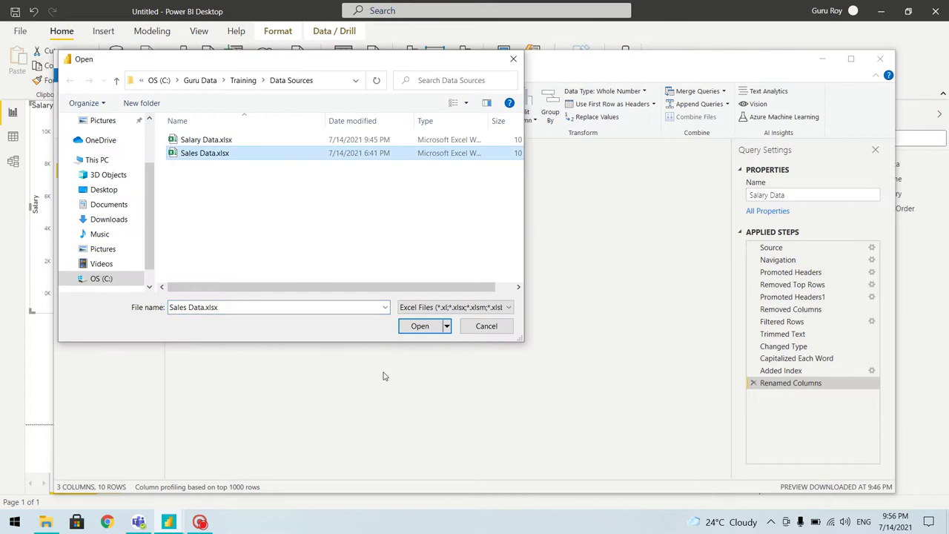
pyautogui.click(413, 330)
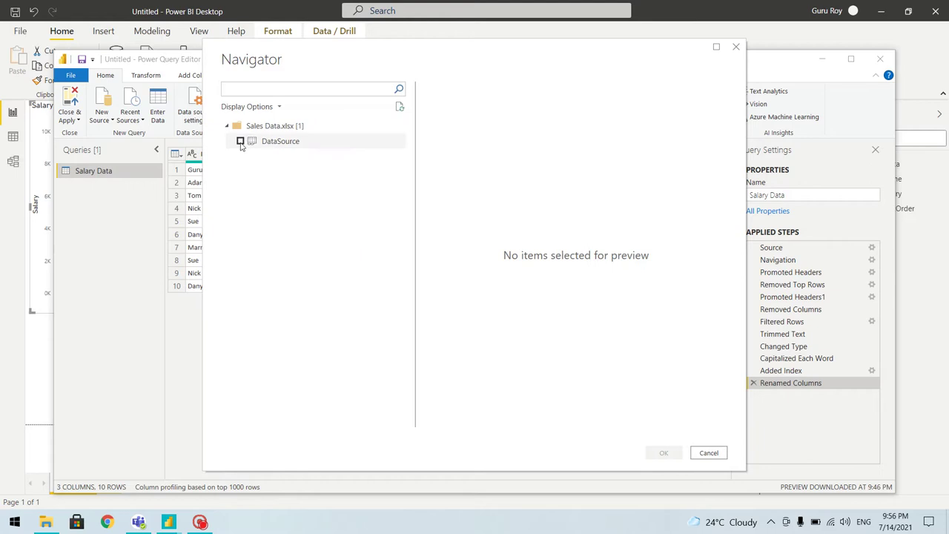
pyautogui.click(240, 141)
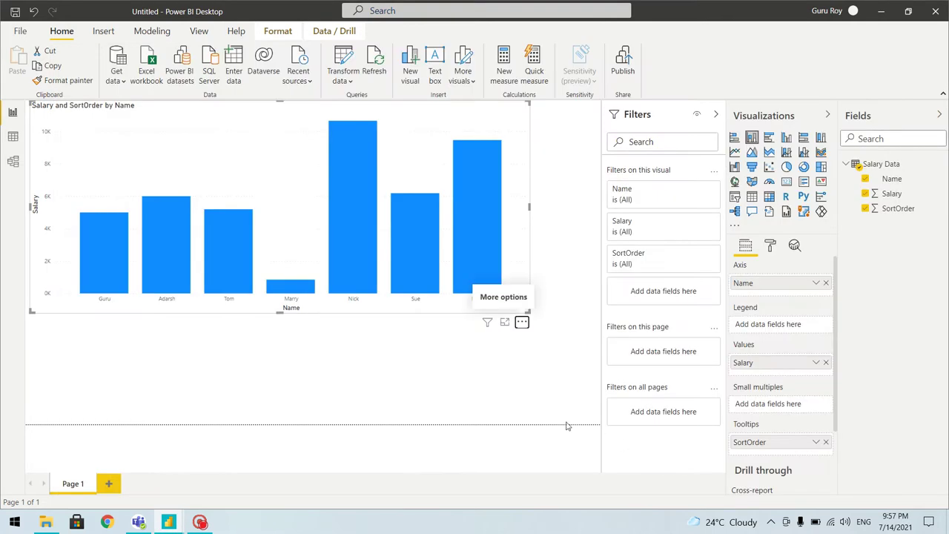
pyautogui.hotkey('alt', 'Tab')
pyautogui.click(169, 522)
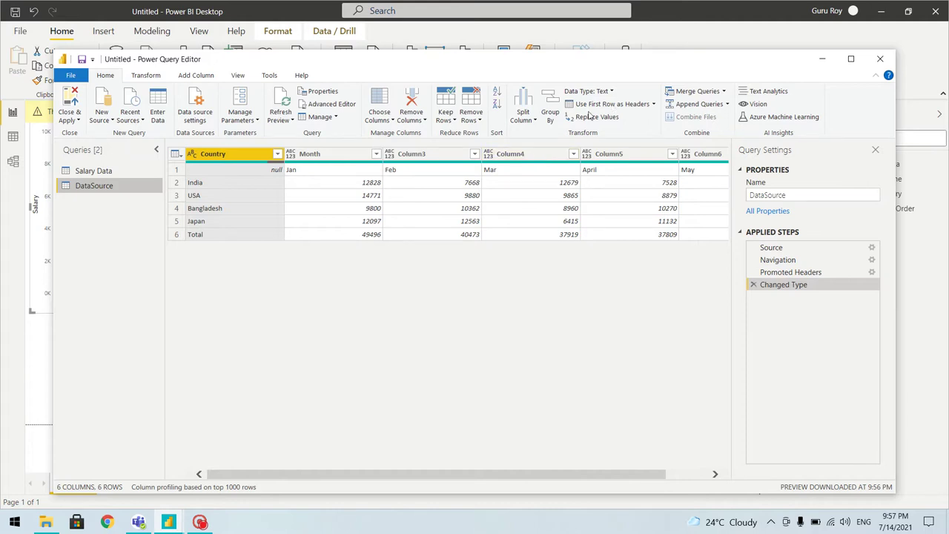
# Delete the Changed Type and Promoted Headers steps from the DataSource query
pyautogui.click(346, 224)
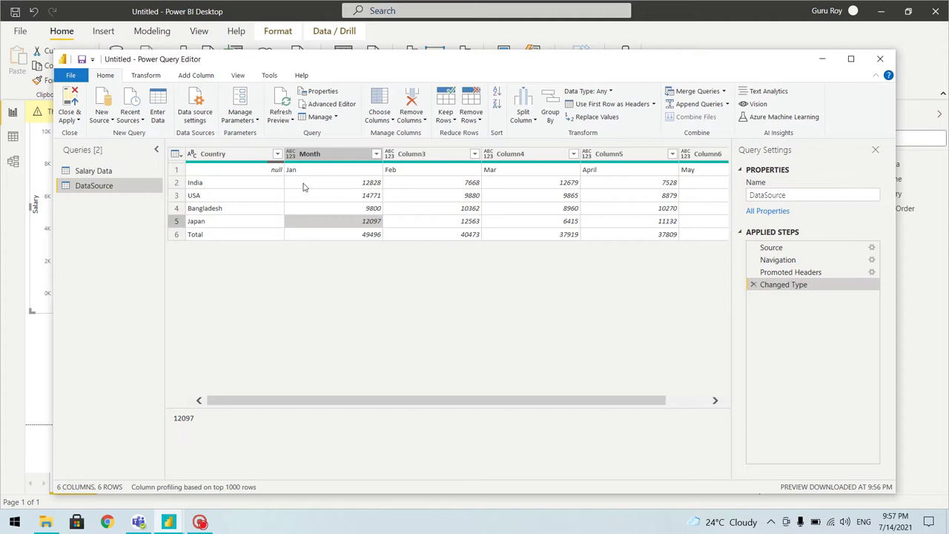
pyautogui.click(222, 173)
pyautogui.click(177, 173)
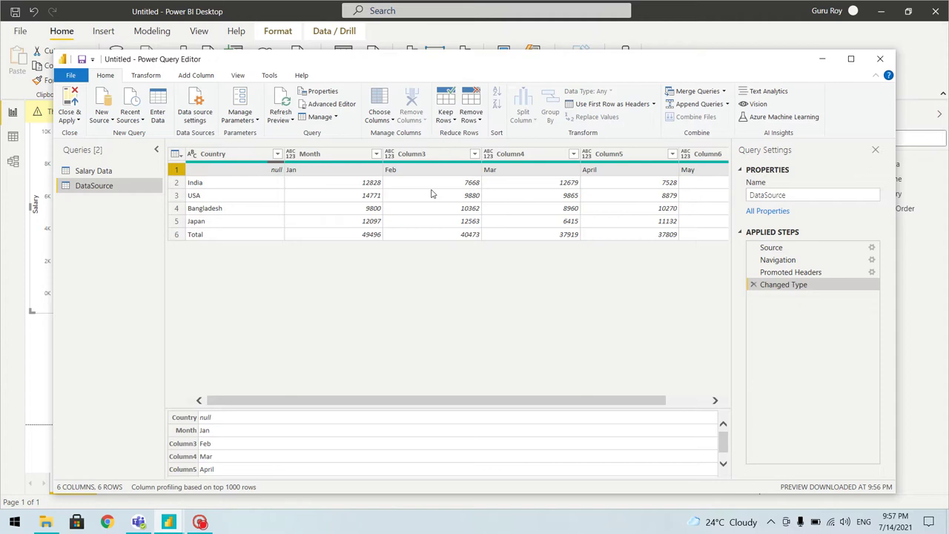
pyautogui.click(754, 285)
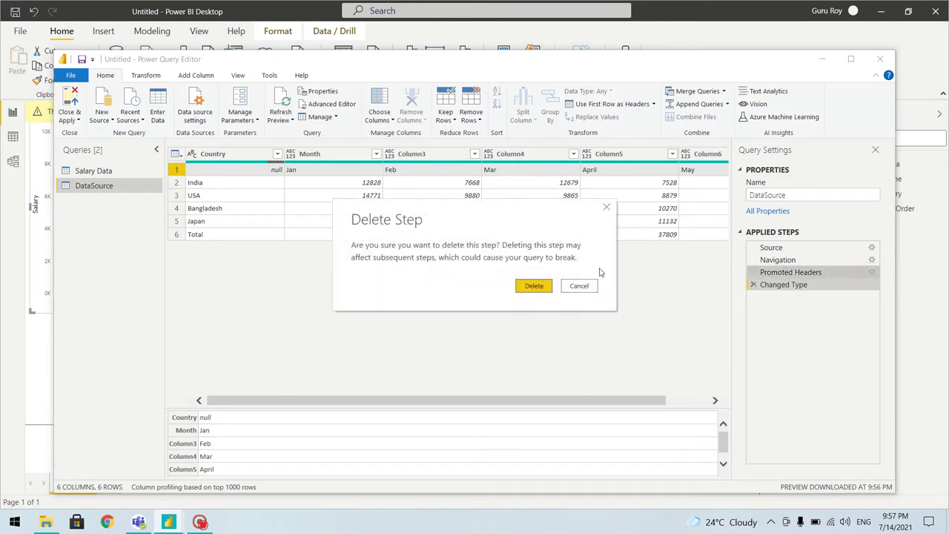
pyautogui.click(607, 207)
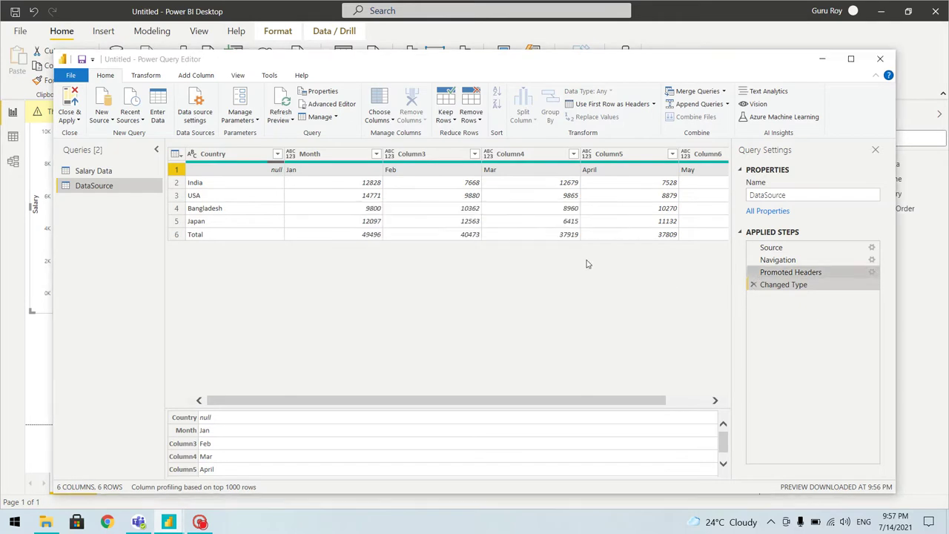
pyautogui.click(753, 285)
pyautogui.click(753, 273)
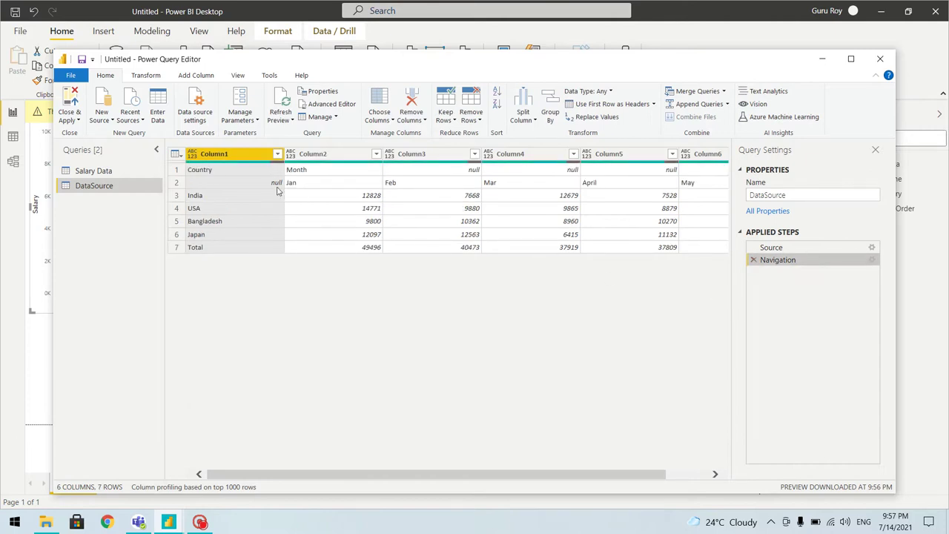
# Remove the top 1 row containing Country and Month from the DataSource query
pyautogui.click(177, 171)
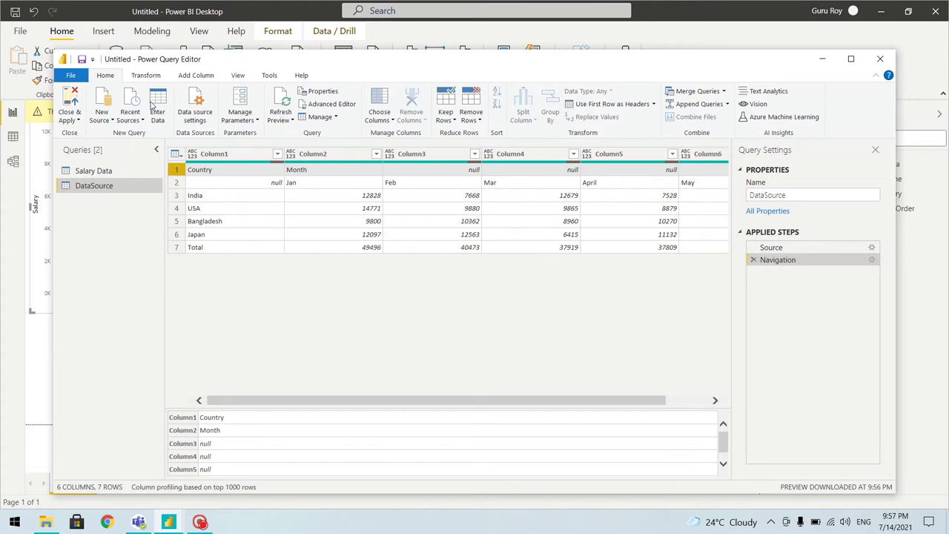
pyautogui.click(176, 153)
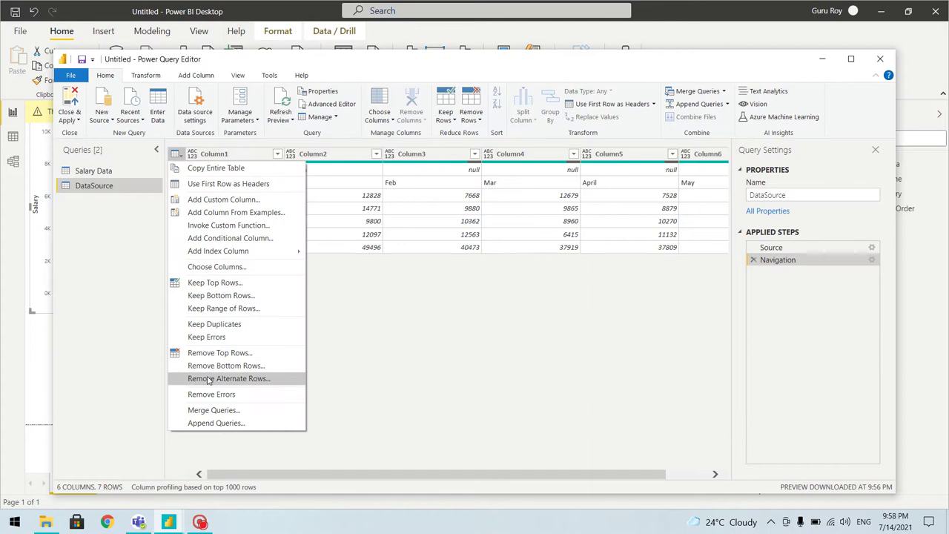
pyautogui.click(230, 355)
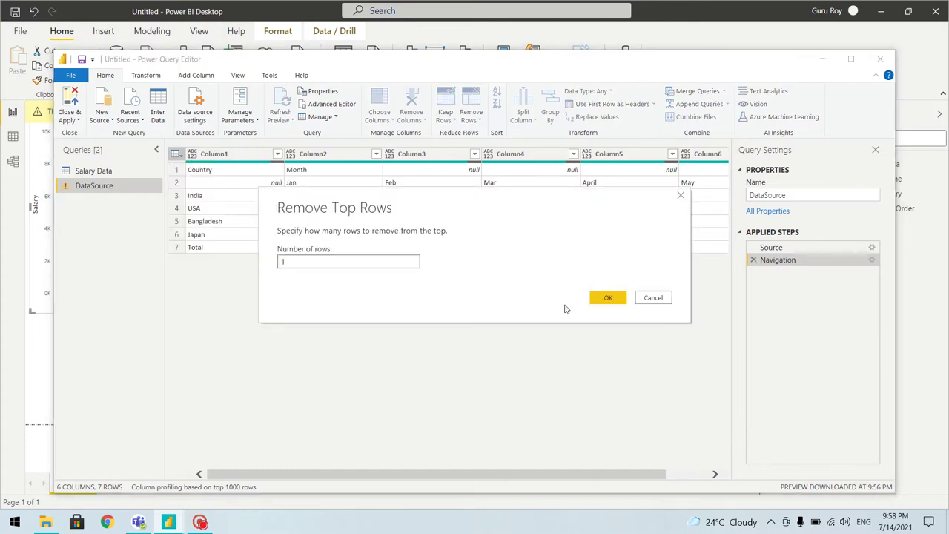
pyautogui.click(607, 297)
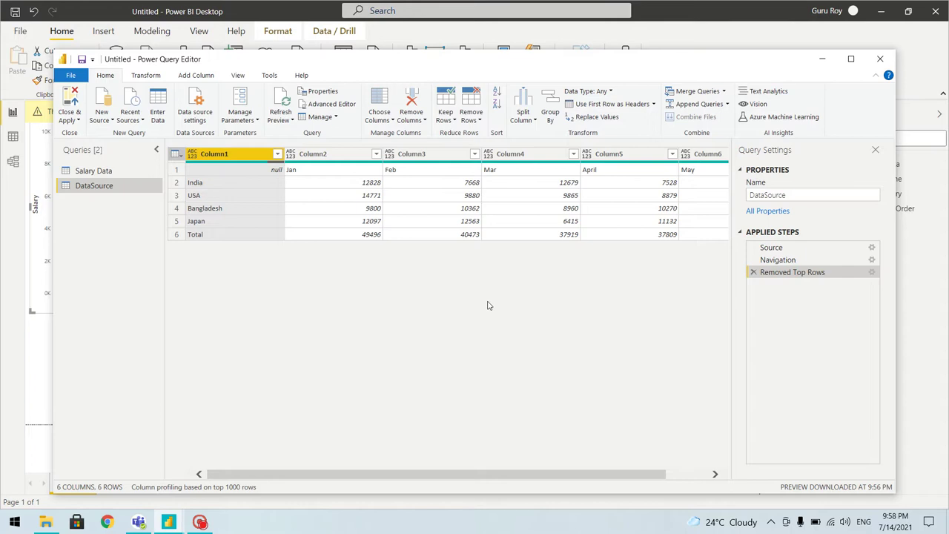
# Use the first row as headers in the DataSource query and rename Column1 as Country
pyautogui.click(176, 155)
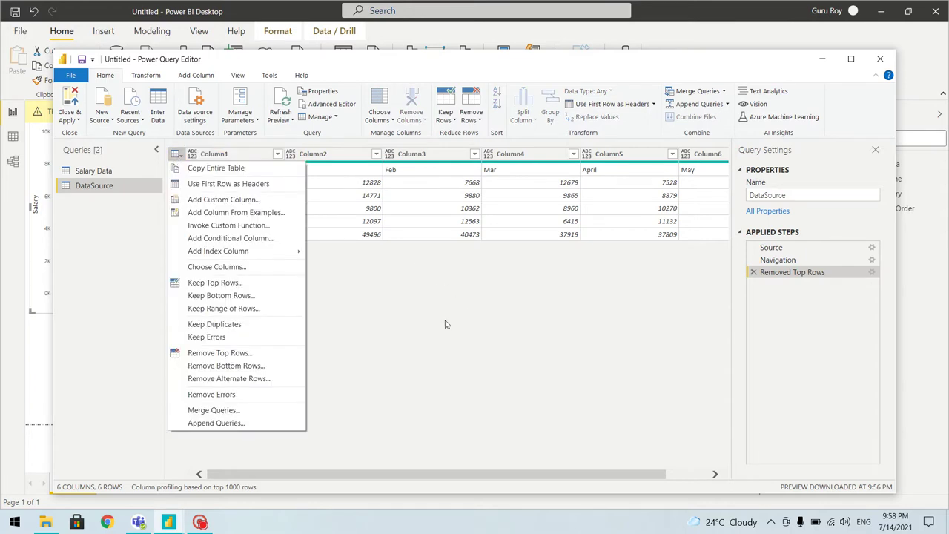
pyautogui.click(262, 184)
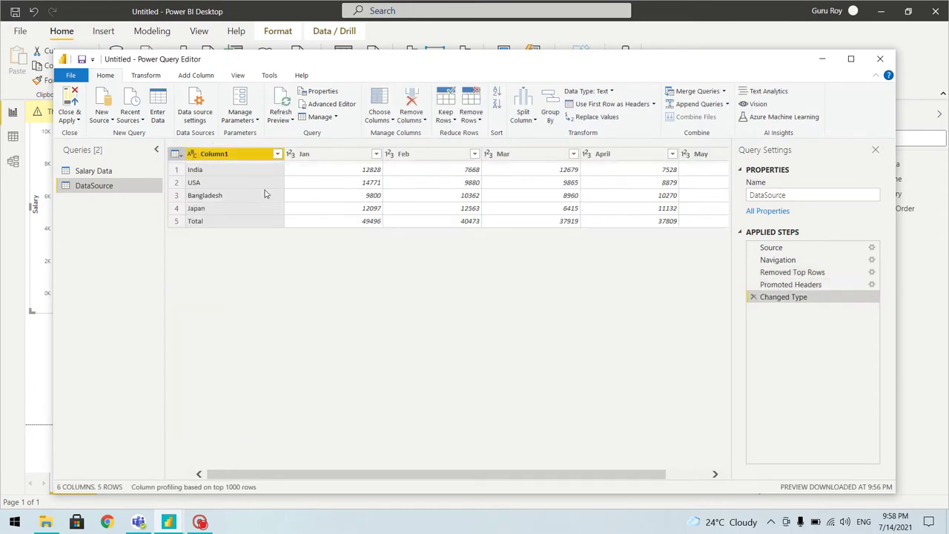
pyautogui.doubleClick(239, 156)
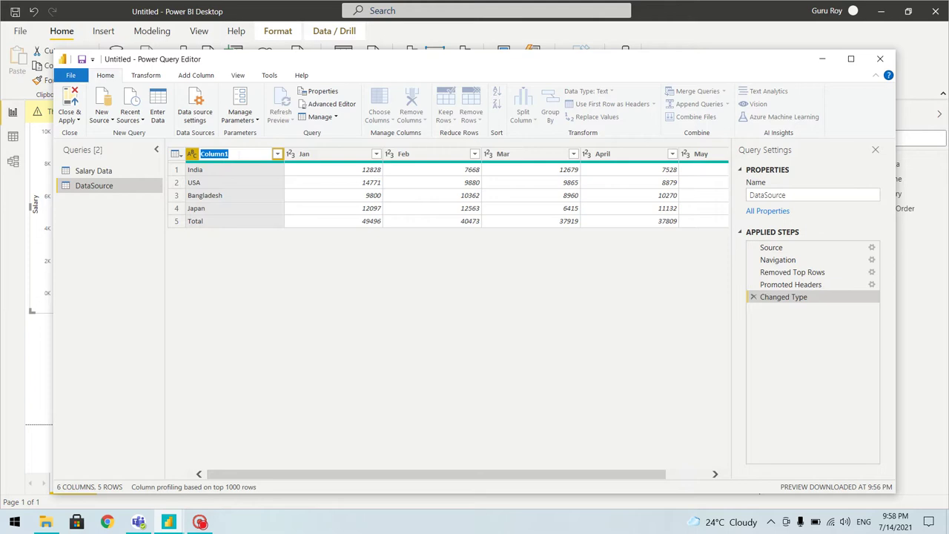
pyautogui.write('Co')
pyautogui.press('Return')
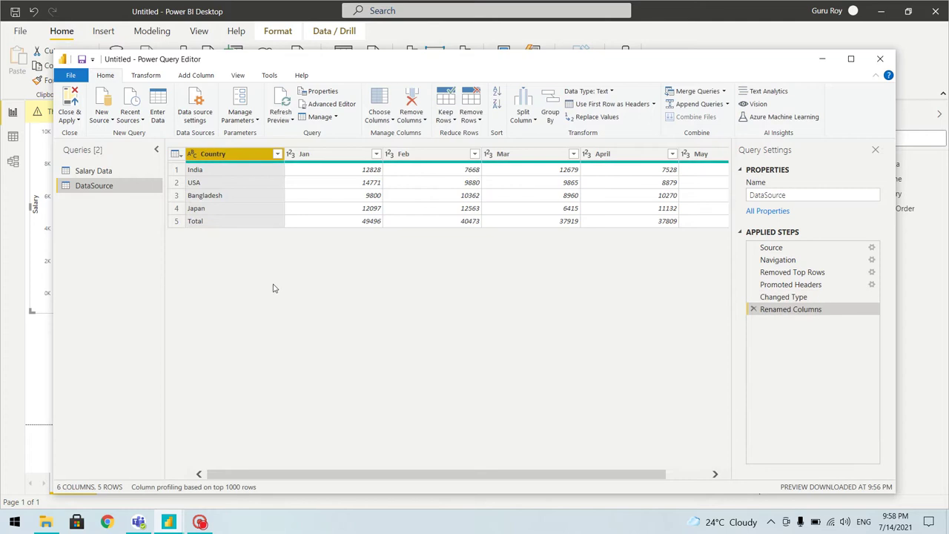
# Filter the Country column to exclude the Total row
pyautogui.click(270, 222)
pyautogui.click(277, 153)
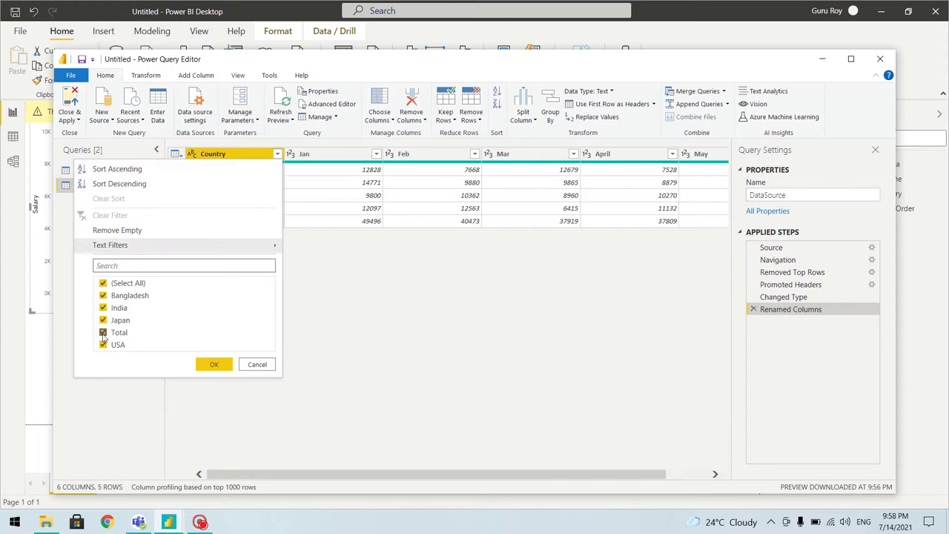
pyautogui.click(103, 333)
pyautogui.click(213, 364)
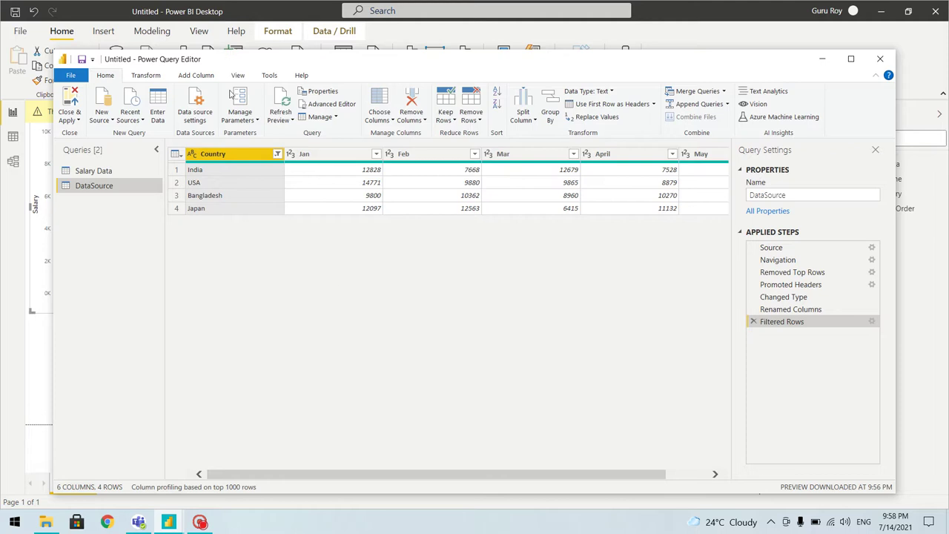
pyautogui.click(340, 156)
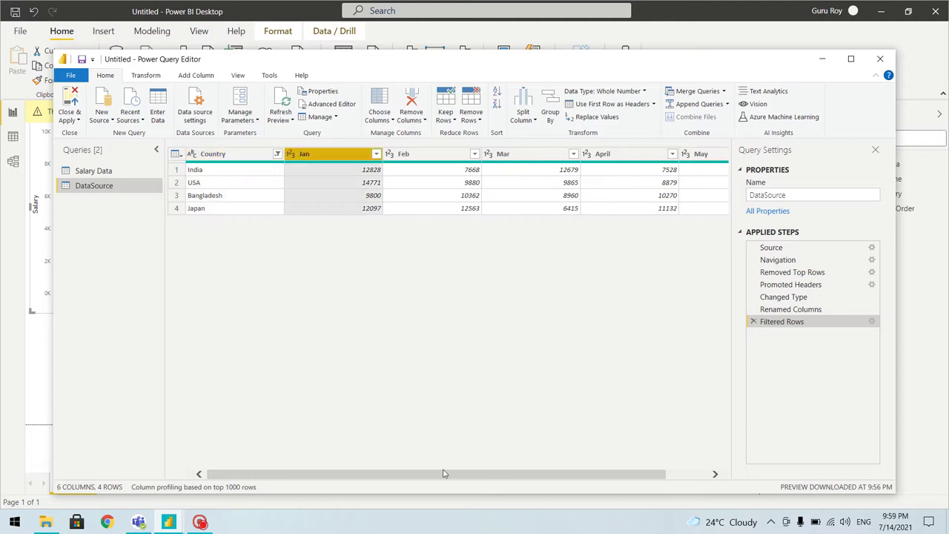
pyautogui.moveTo(446, 474); pyautogui.dragTo(564, 491)
pyautogui.keyDown('shift'); pyautogui.click(680, 160); pyautogui.keyUp('shift')
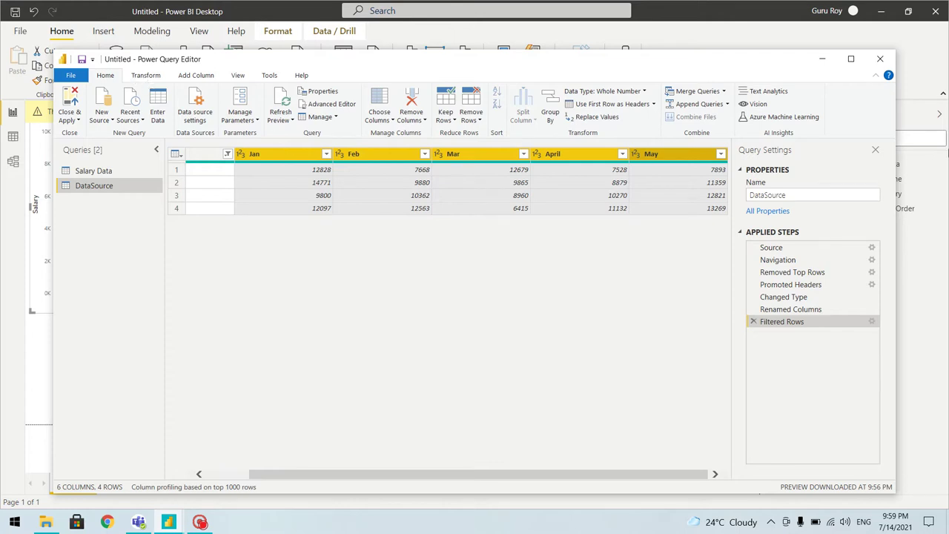
# Close the Power Query Editor with the query changes applied to the report and reopen it
pyautogui.click(881, 60)
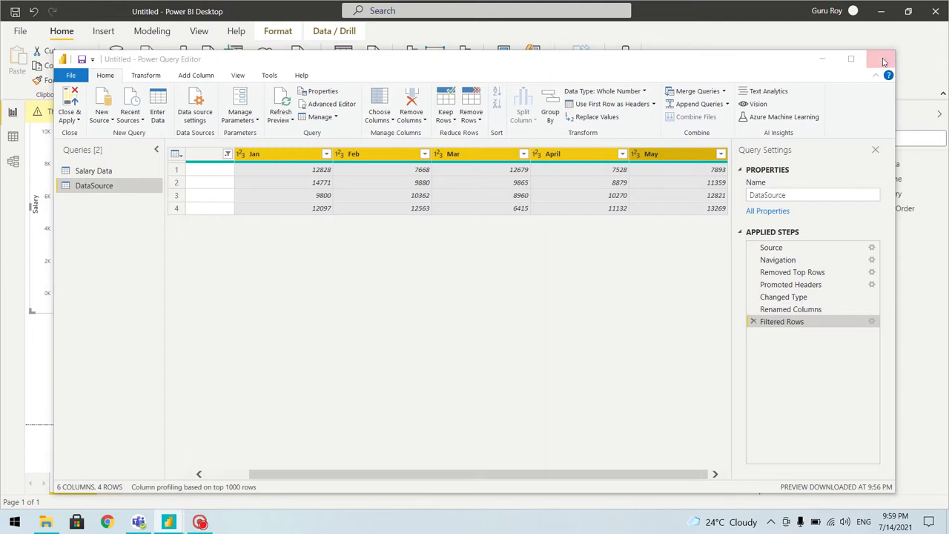
pyautogui.click(495, 285)
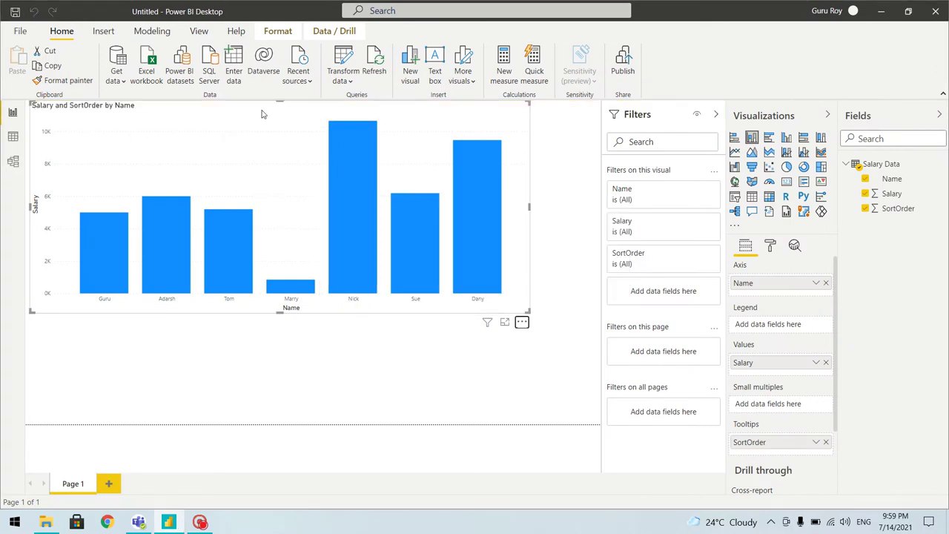
pyautogui.click(349, 71)
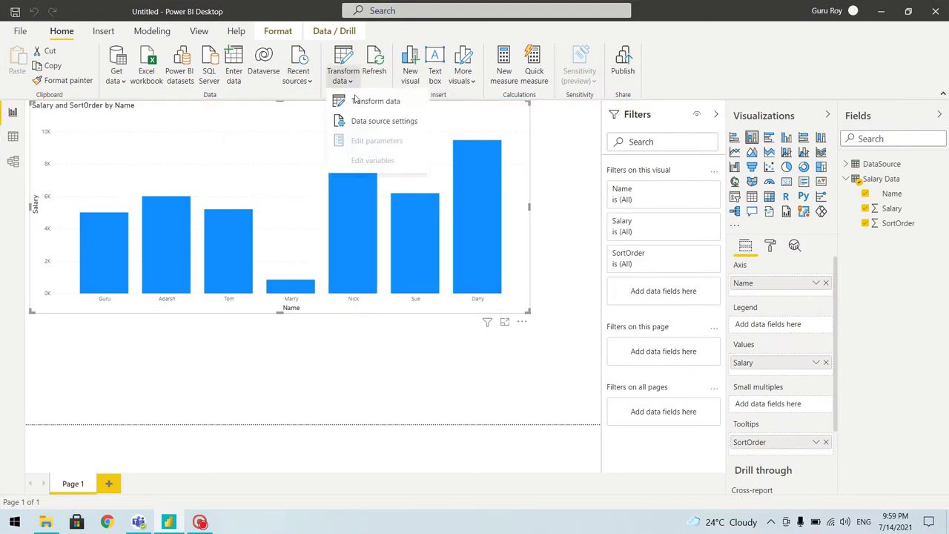
pyautogui.click(358, 104)
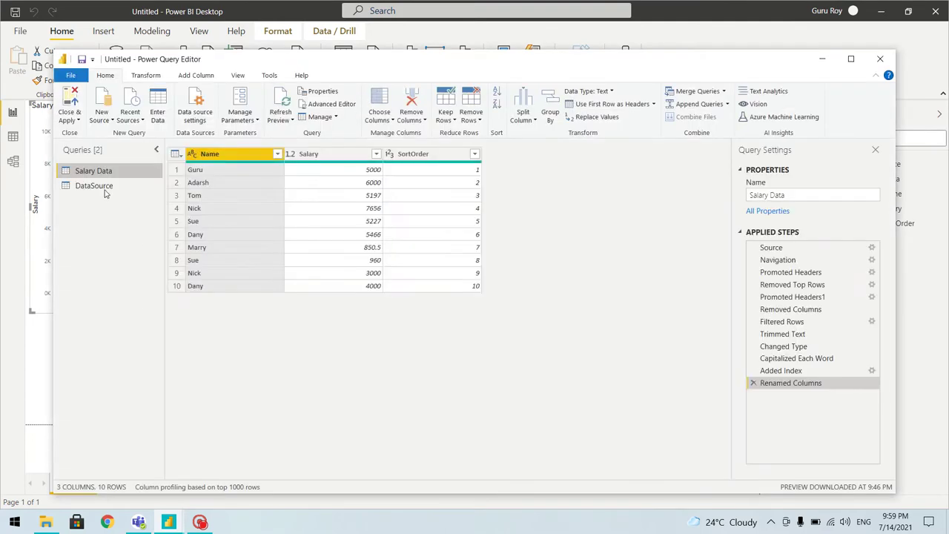
# Rename the DataSource query as SalesData
pyautogui.click(105, 190)
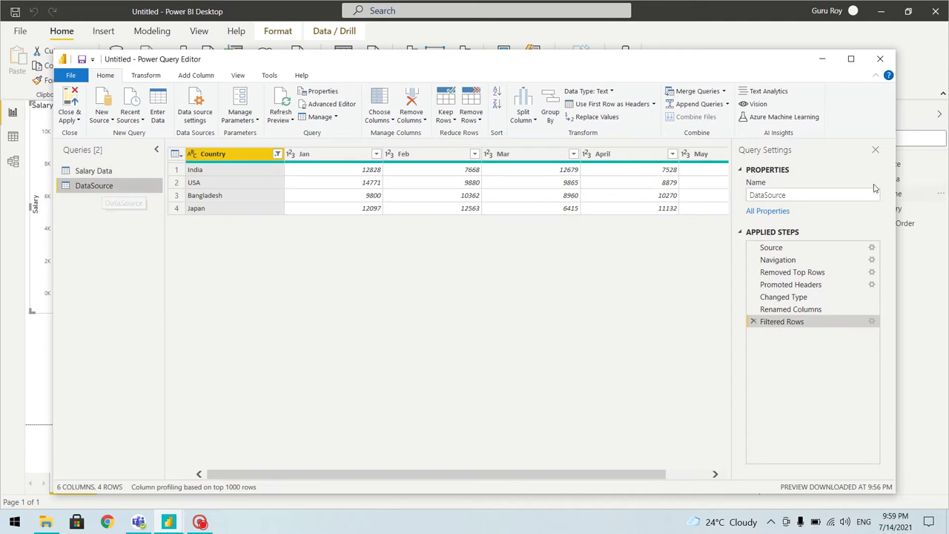
pyautogui.moveTo(786, 195); pyautogui.dragTo(741, 195)
pyautogui.write('SalesData')
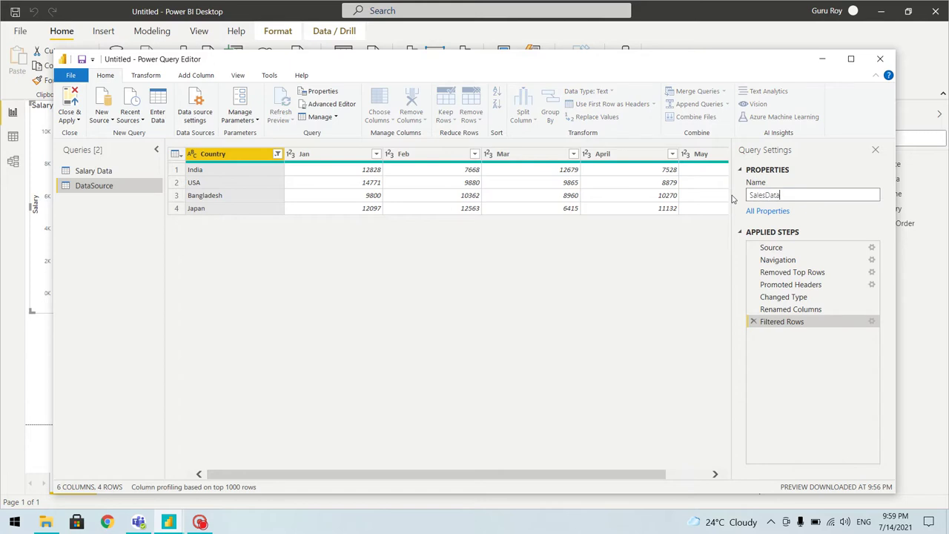
pyautogui.press('Return')
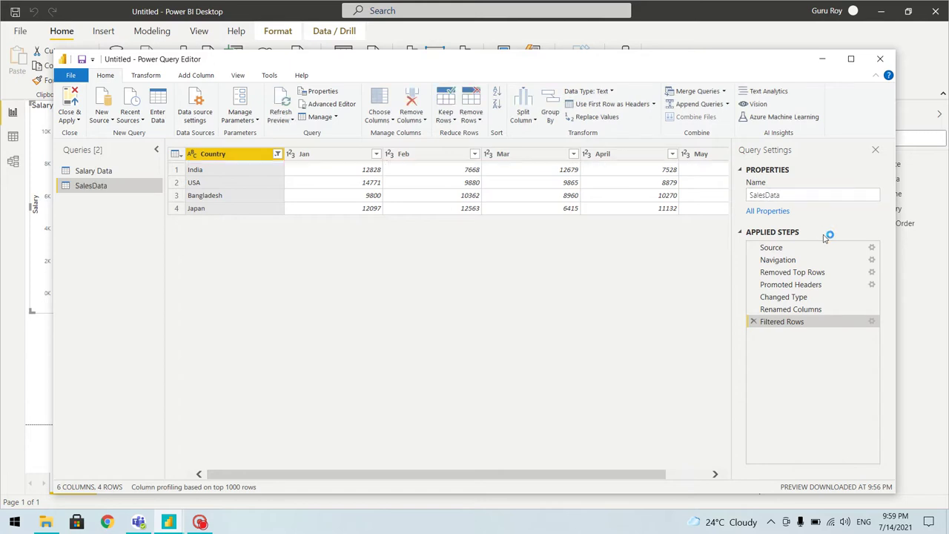
# Unpivot the Jan through May columns of the SalesData query into attribute and value rows
pyautogui.click(308, 156)
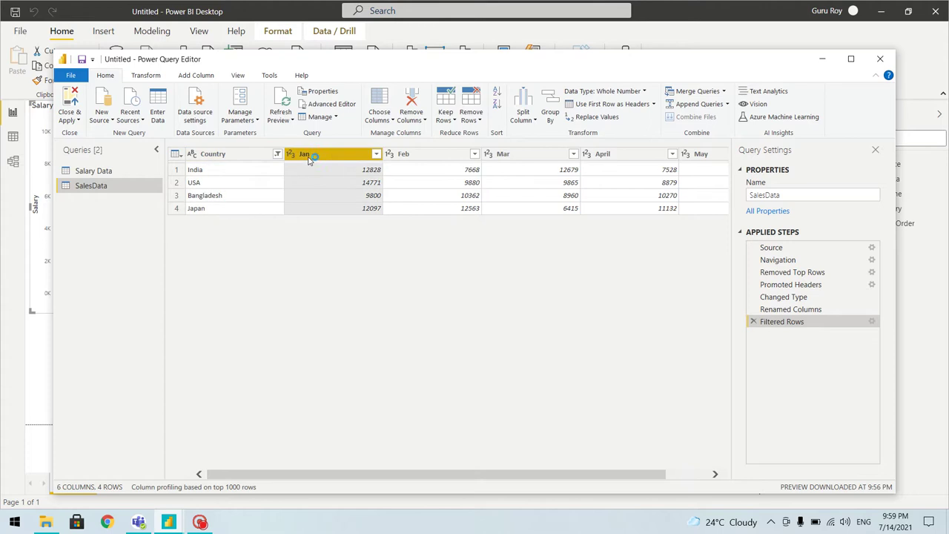
pyautogui.click(156, 78)
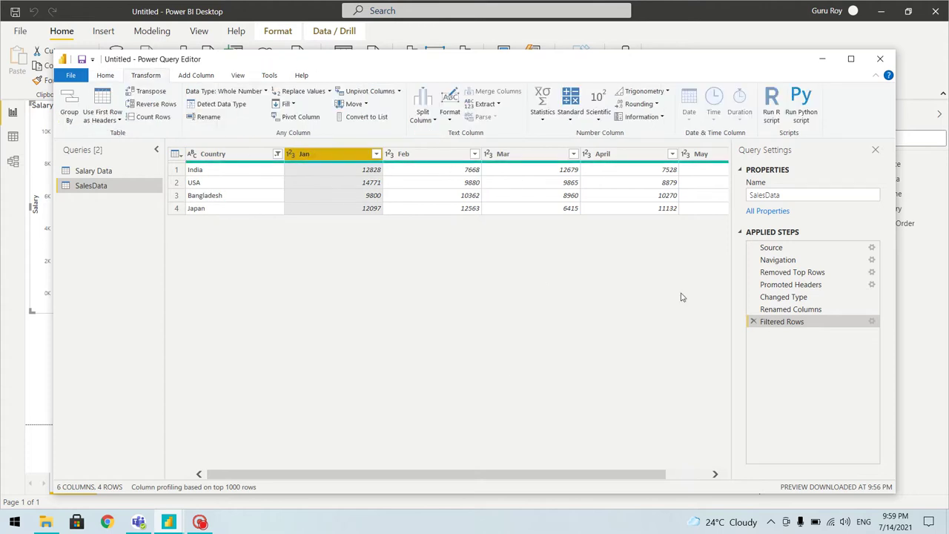
pyautogui.moveTo(609, 474); pyautogui.dragTo(663, 482)
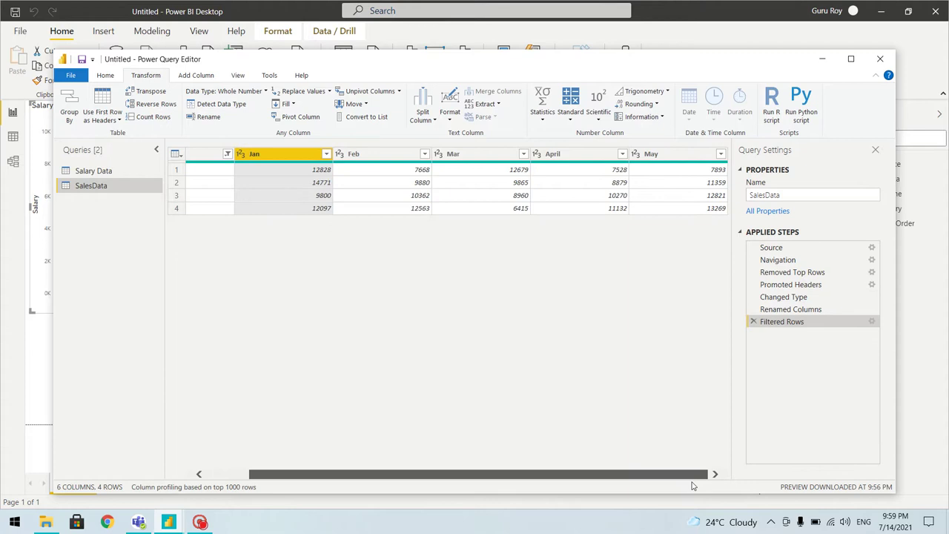
pyautogui.keyDown('shift'); pyautogui.click(678, 154); pyautogui.keyUp('shift')
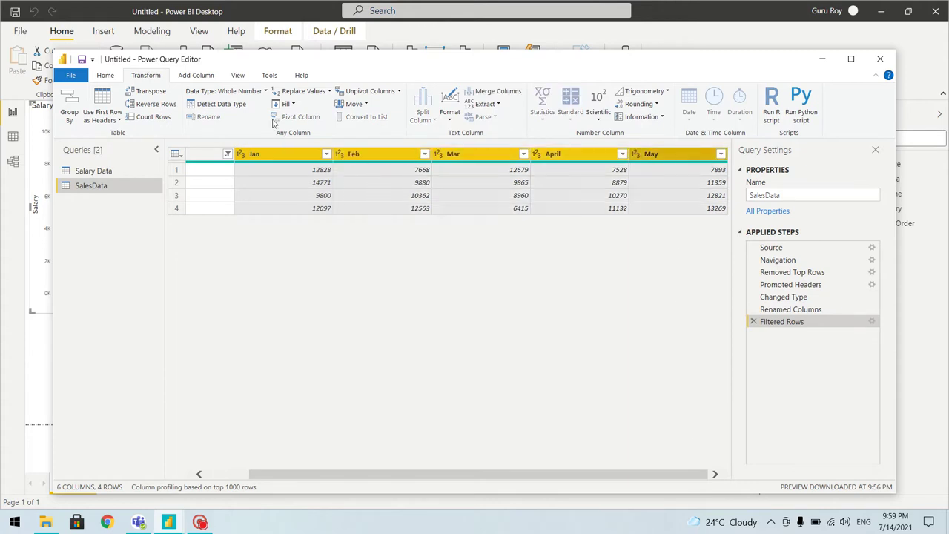
pyautogui.click(376, 93)
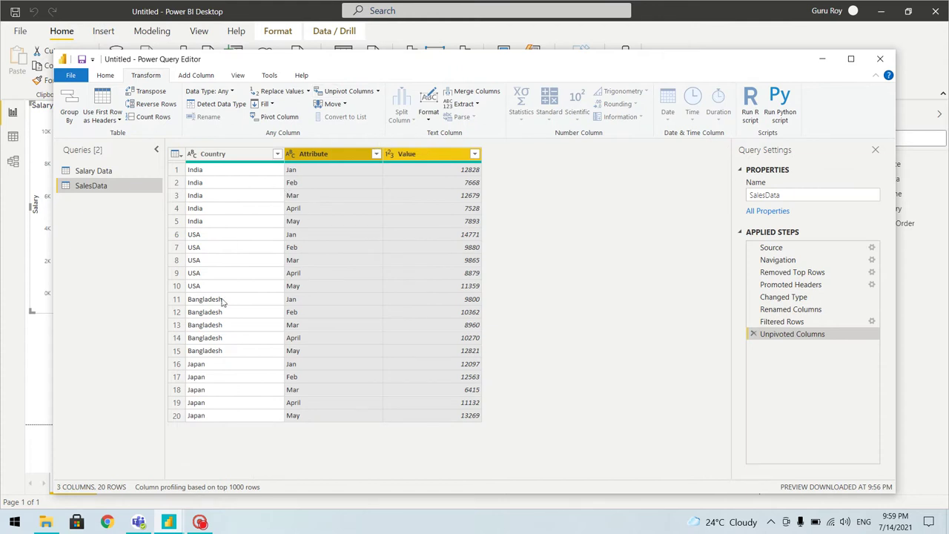
# Rename the Attribute column as Month and the Value column as SalesAmt in the SalesData query
pyautogui.doubleClick(334, 154)
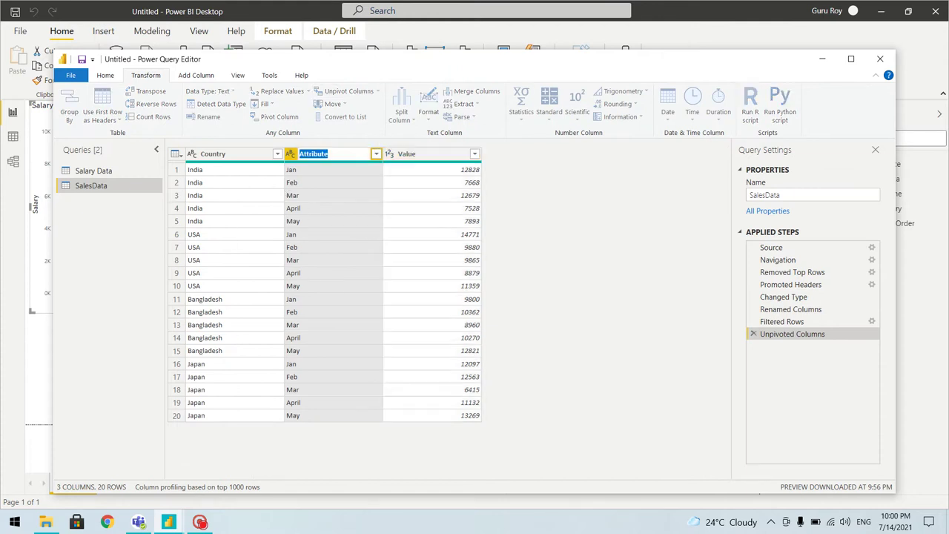
pyautogui.write('Month')
pyautogui.press('Return')
pyautogui.doubleClick(427, 153)
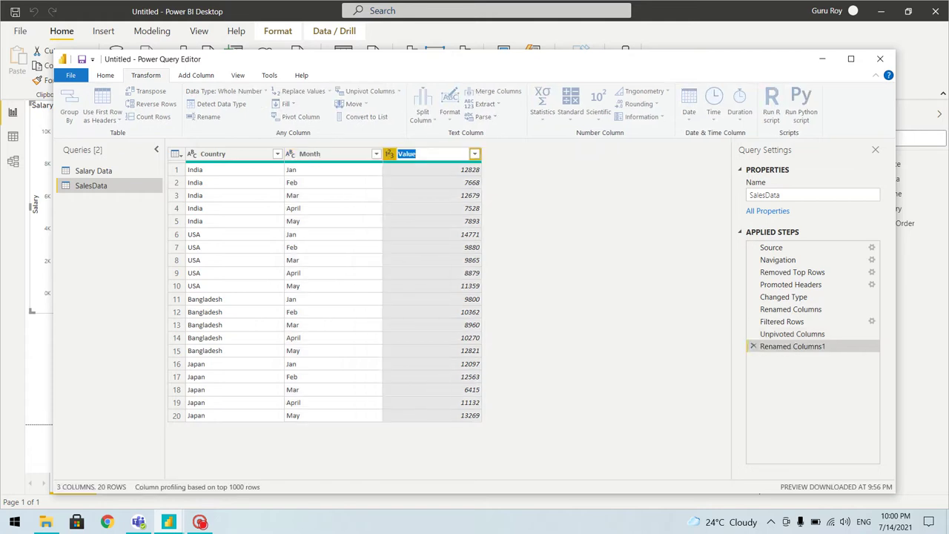
pyautogui.write('S')
pyautogui.press('Return')
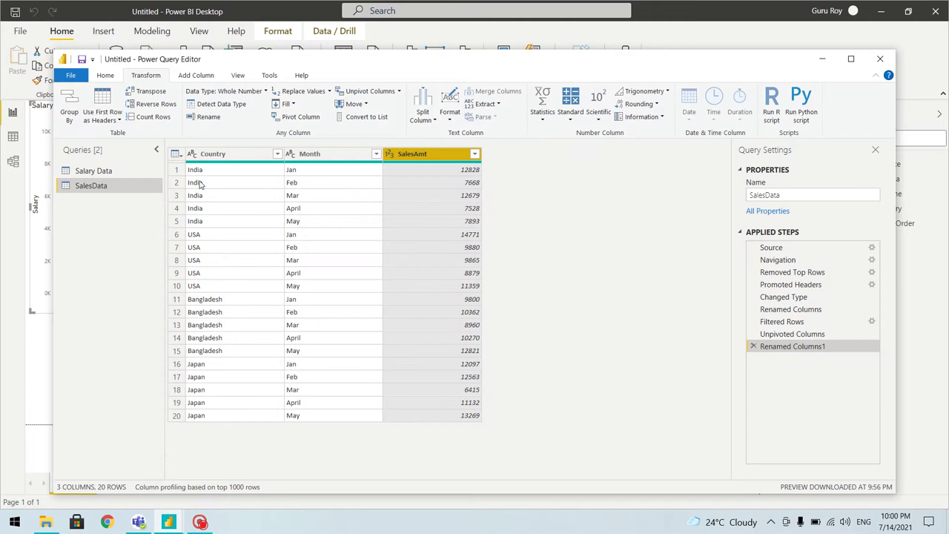
# Convert the country names in the Country column of SalesData to uppercase
pyautogui.click(240, 163)
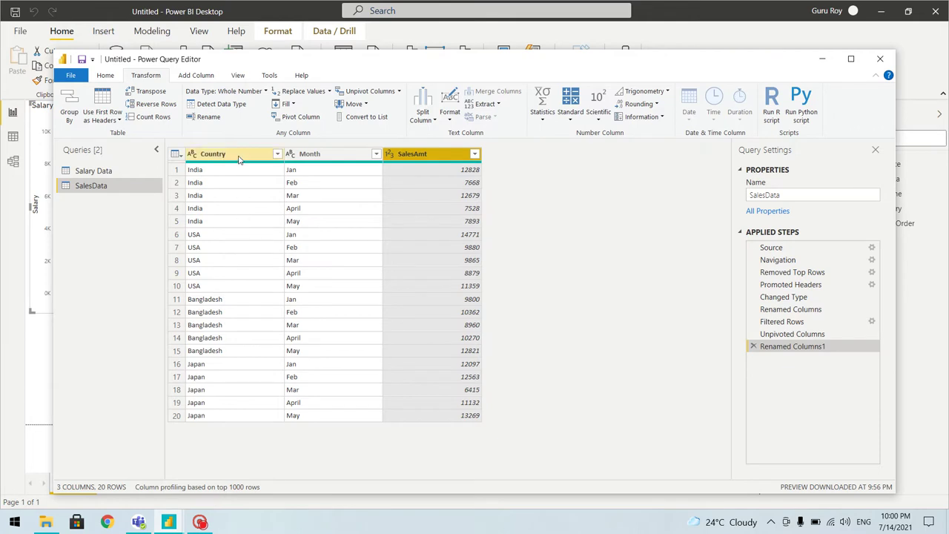
pyautogui.rightClick(239, 158)
pyautogui.moveTo(317, 274)
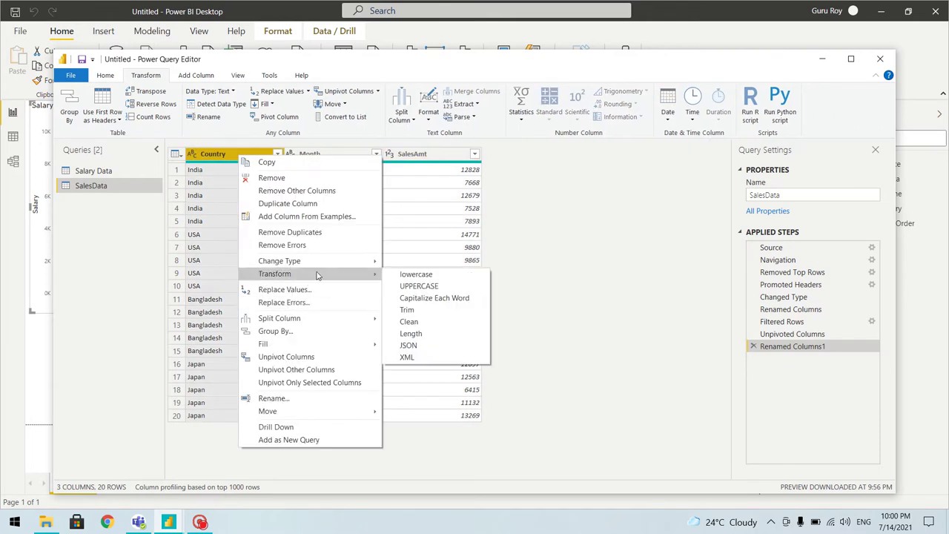
pyautogui.click(420, 287)
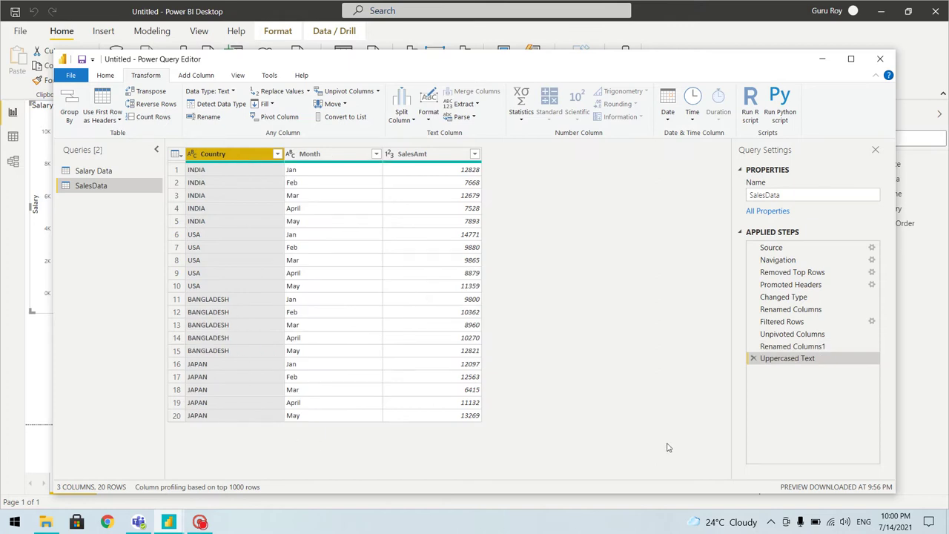
# Close the Power Query Editor with the pending SalesData changes applied, without saving the report file
pyautogui.hotkey('alt', 'F4')
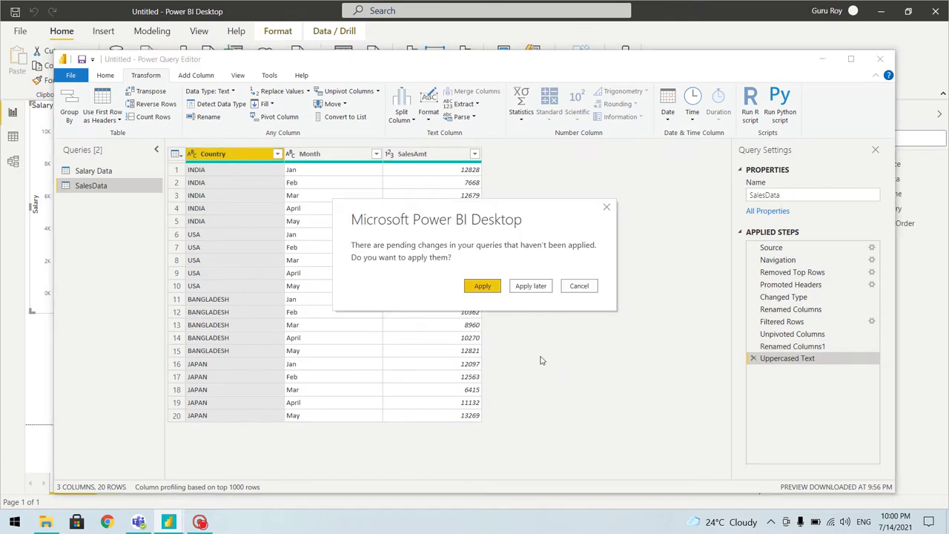
pyautogui.click(479, 289)
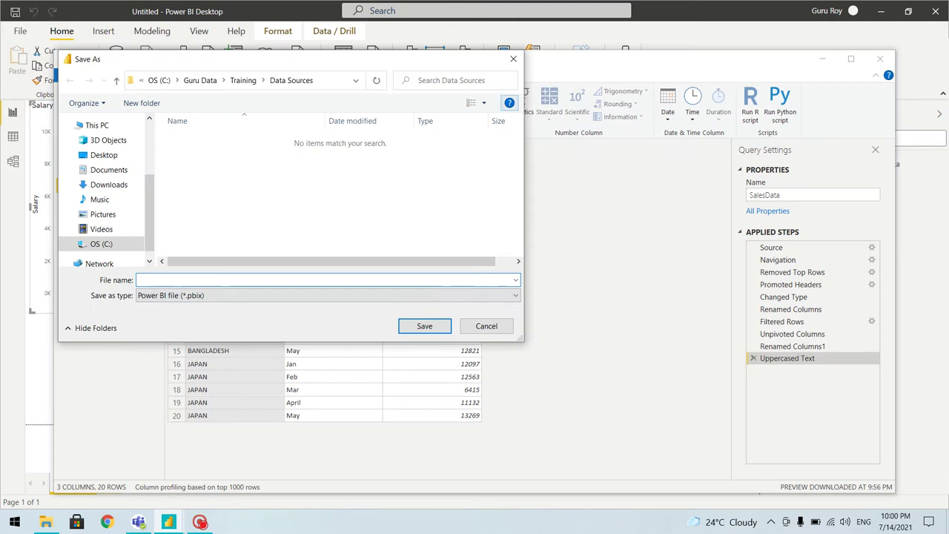
pyautogui.click(513, 61)
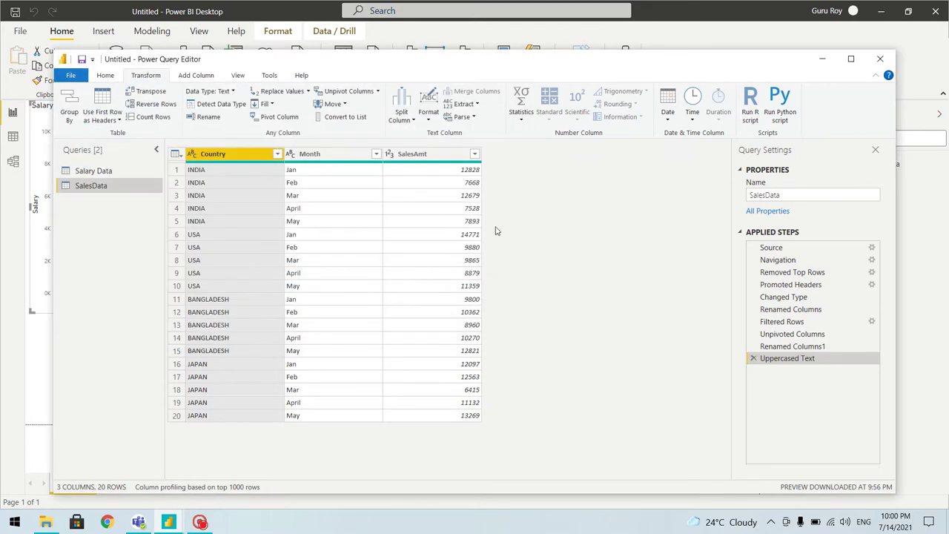
pyautogui.click(879, 61)
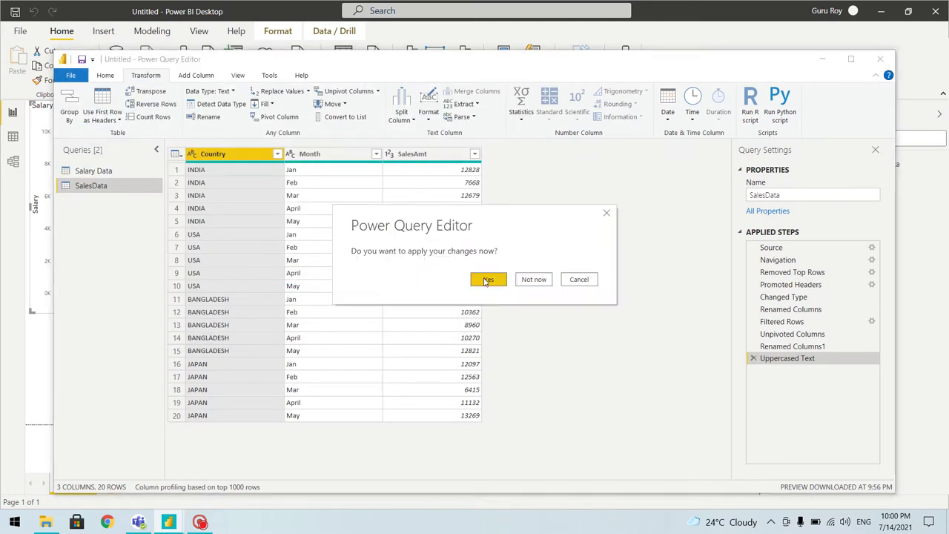
pyautogui.click(479, 283)
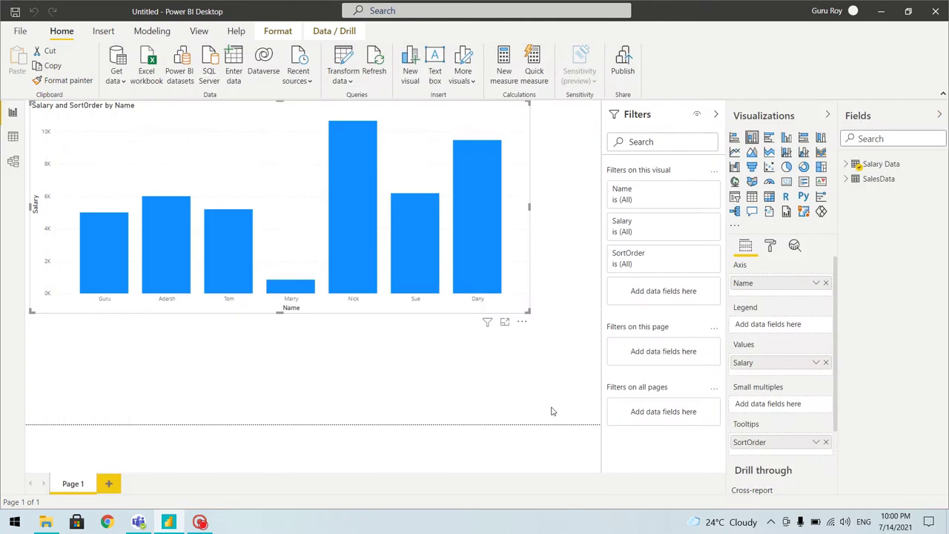
# Add a second report page with an empty clustered column chart enlarged to the full page width
pyautogui.click(109, 483)
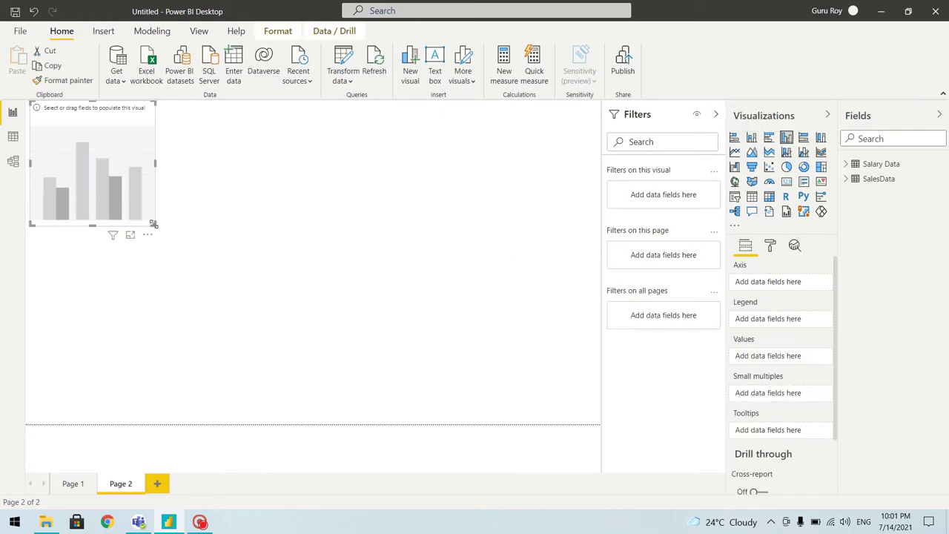
pyautogui.moveTo(153, 224); pyautogui.dragTo(600, 295)
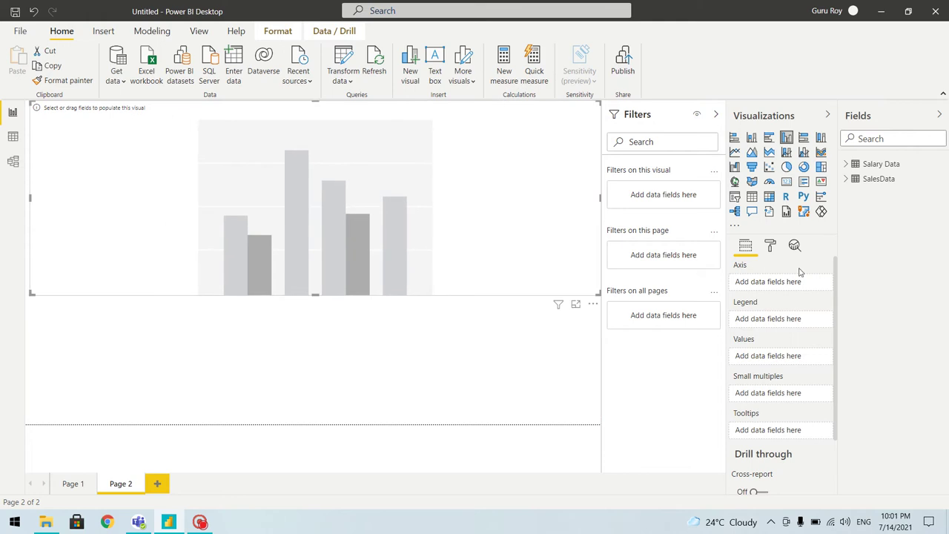
# Populate the clustered column chart from SalesData with Country as axis, Month as legend and SalesAmt as values
pyautogui.click(849, 181)
pyautogui.moveTo(890, 195); pyautogui.dragTo(770, 283)
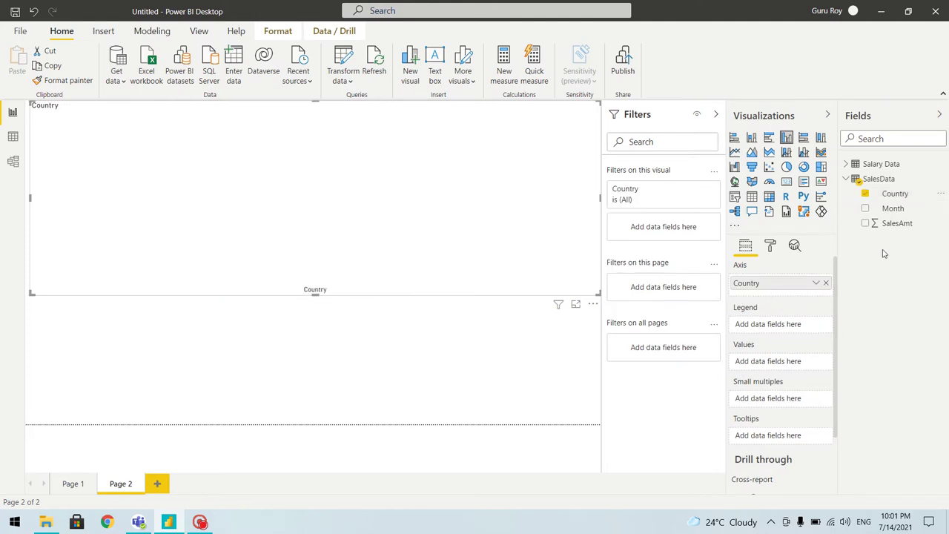
pyautogui.moveTo(894, 210); pyautogui.dragTo(781, 328)
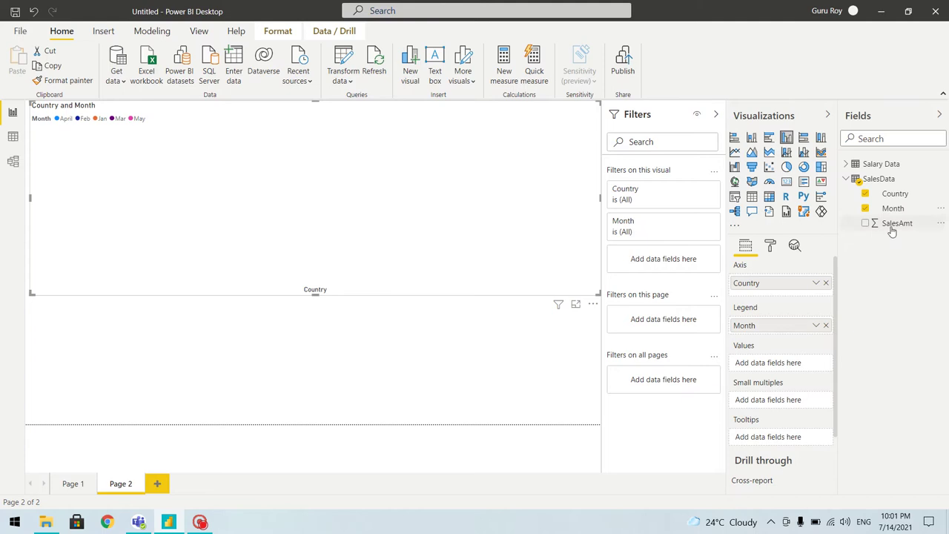
pyautogui.moveTo(892, 231); pyautogui.dragTo(769, 363)
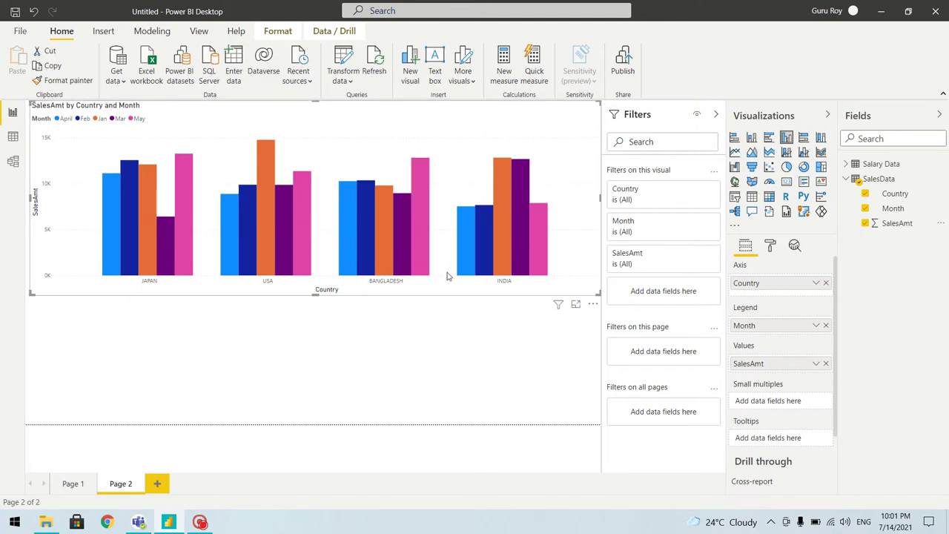
# Sort the clustered column chart by SalesAmt in ascending order
pyautogui.click(593, 304)
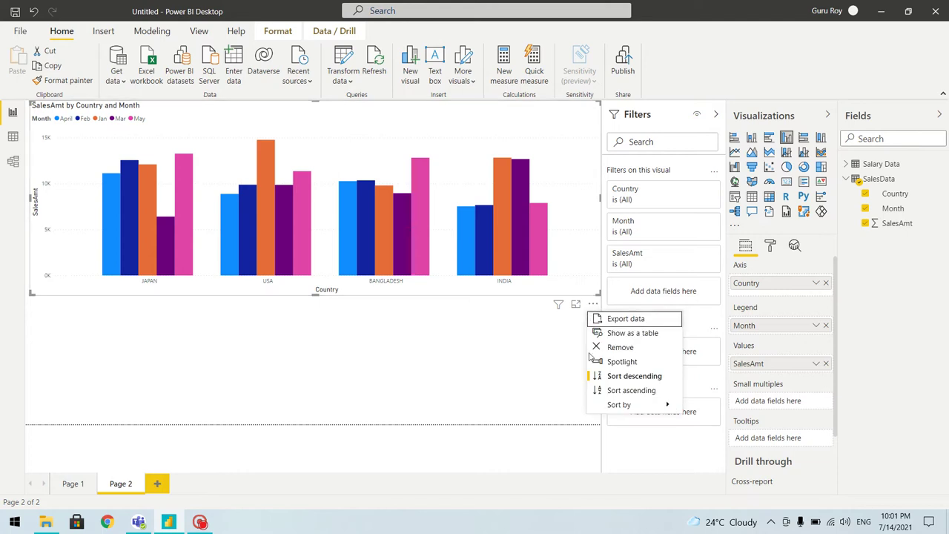
pyautogui.moveTo(627, 407)
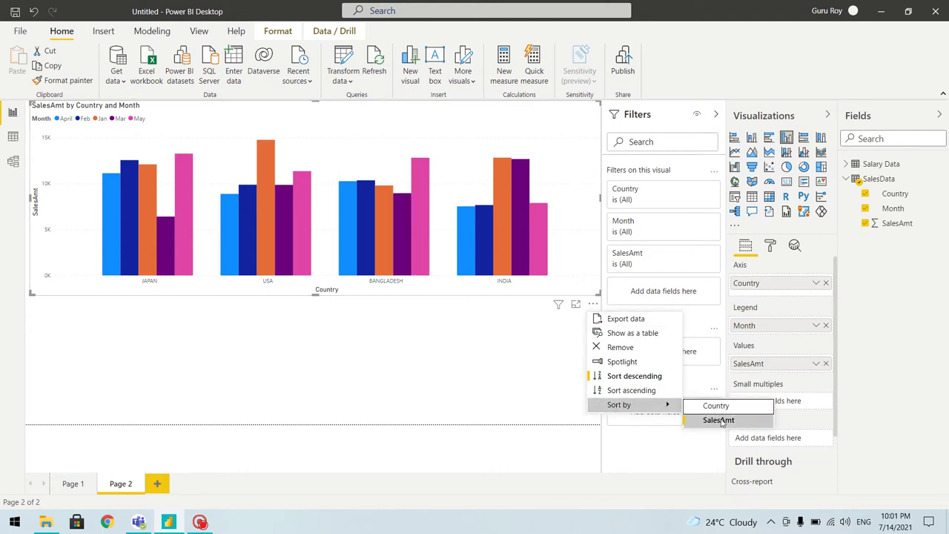
pyautogui.click(636, 393)
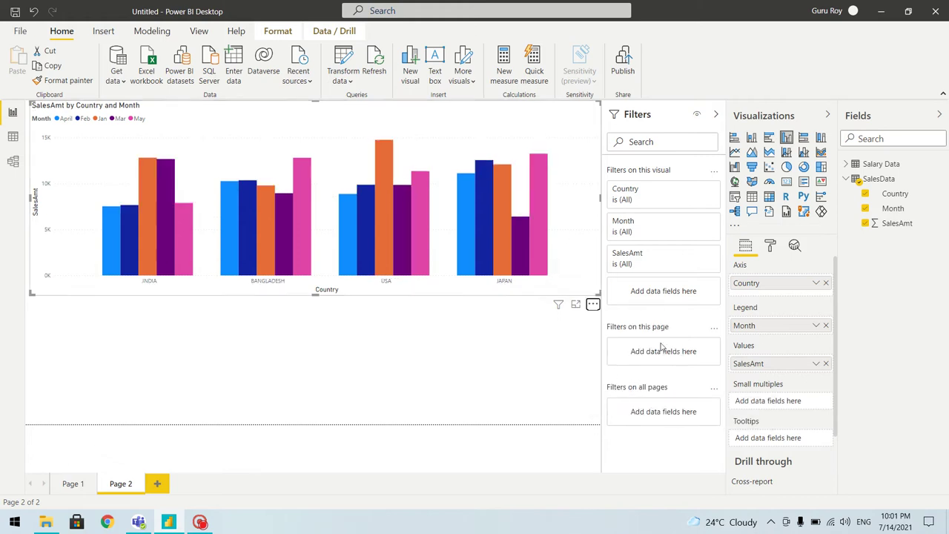
pyautogui.click(592, 305)
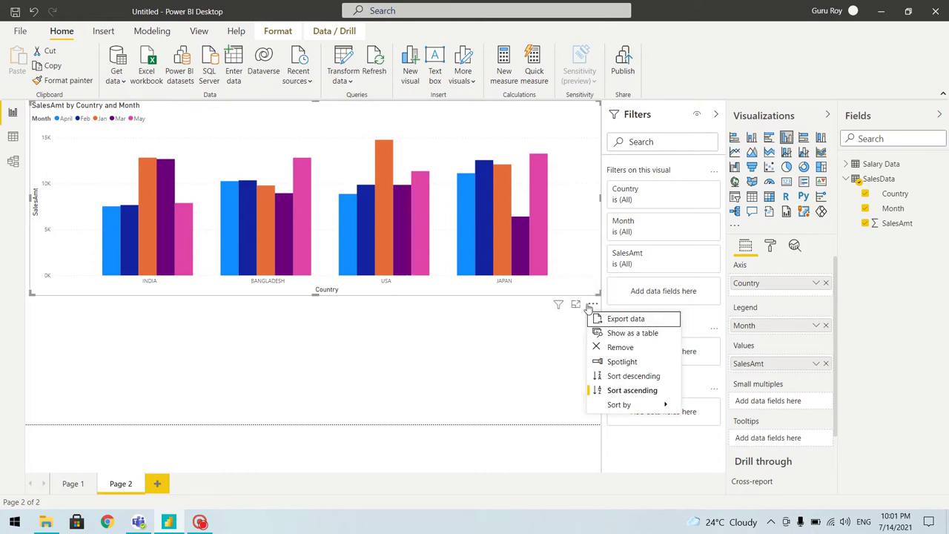
pyautogui.click(248, 380)
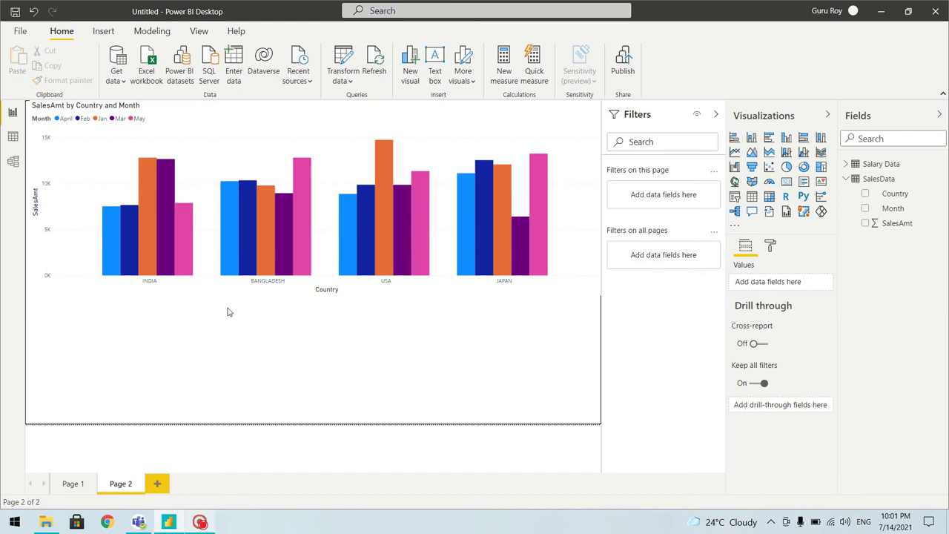
# Open the Power Query Editor and review the Merge Queries and Append Queries options for the Salary Data query
pyautogui.click(343, 80)
pyautogui.click(378, 104)
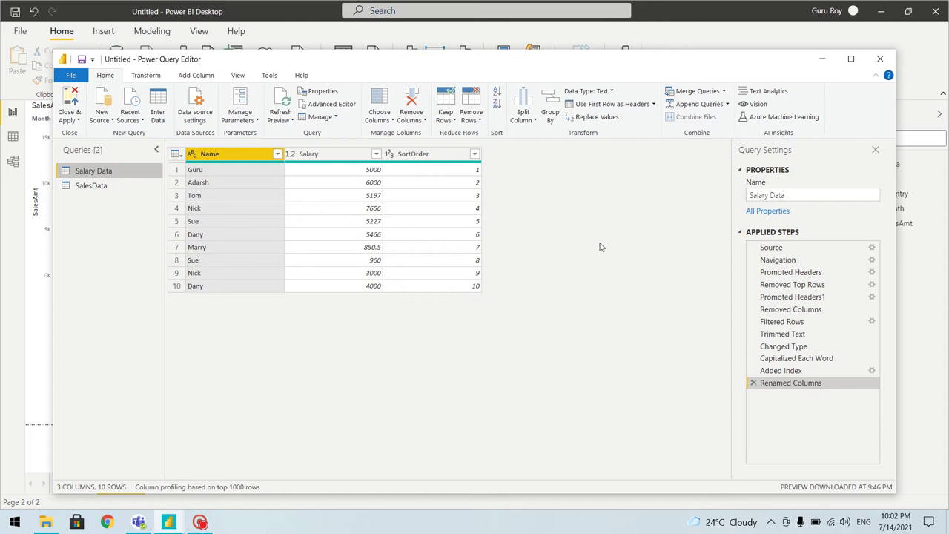
pyautogui.click(724, 93)
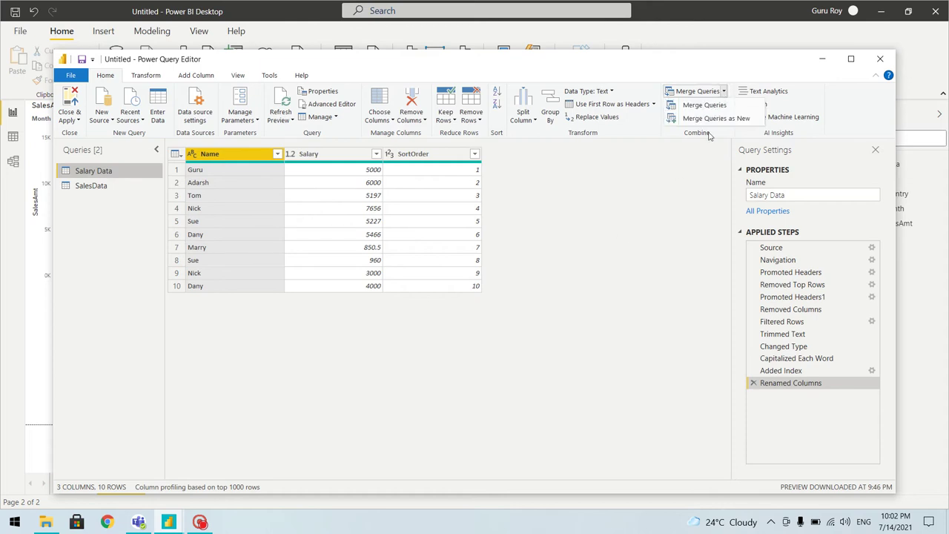
pyautogui.click(666, 201)
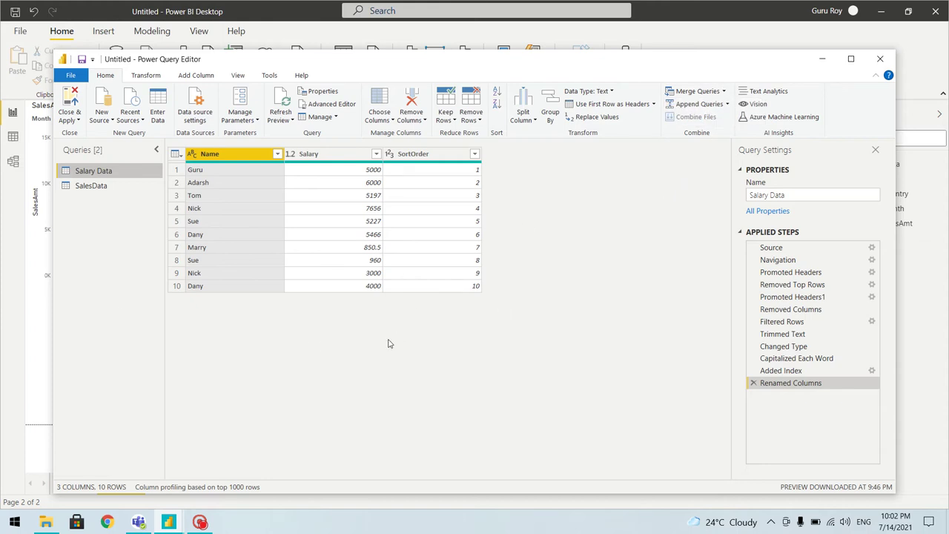
pyautogui.click(725, 105)
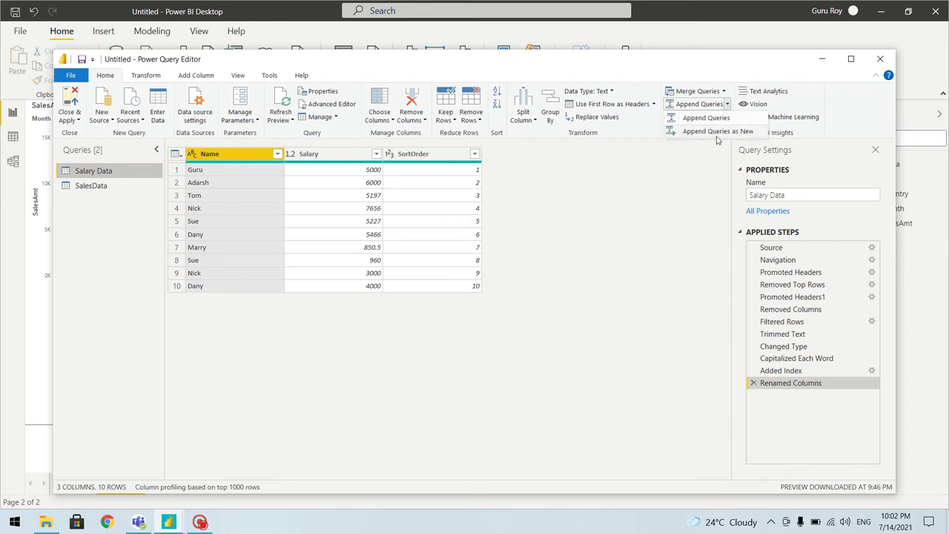
pyautogui.click(671, 217)
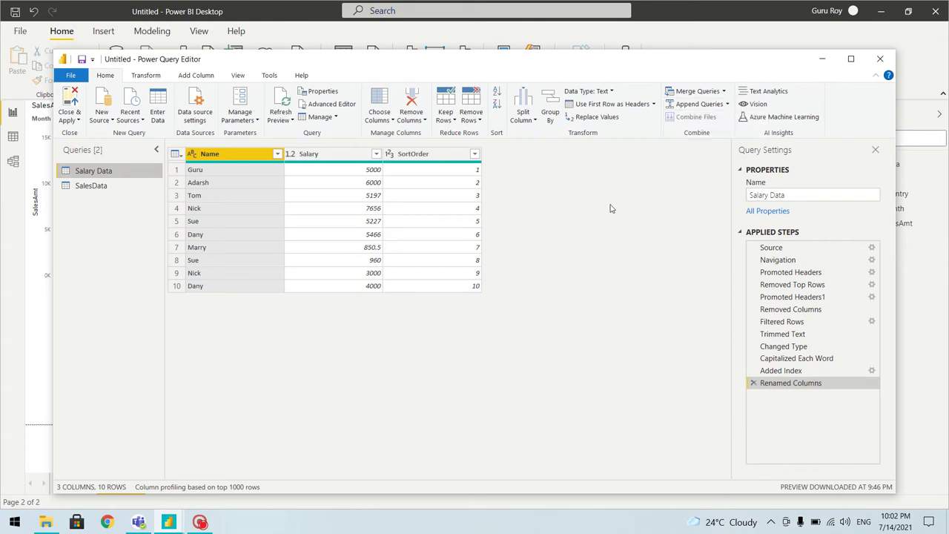
# Look at Replace Values for the Name column without applying it, and review the Remove Rows and Keep Rows options
pyautogui.click(587, 122)
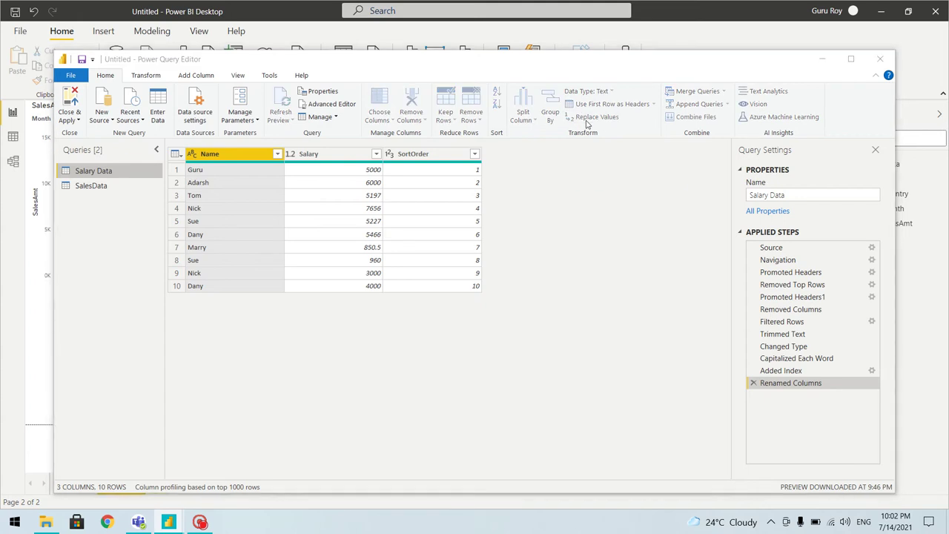
pyautogui.click(681, 177)
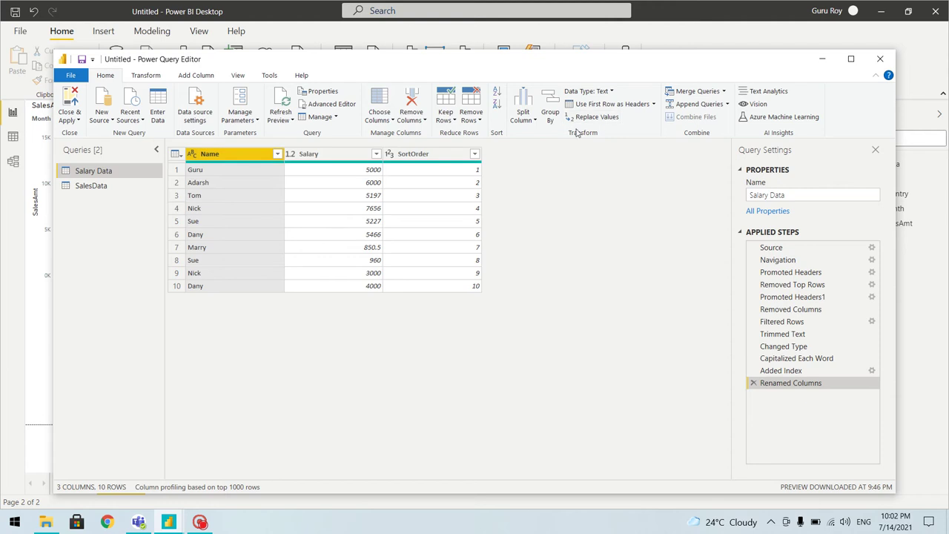
pyautogui.click(472, 120)
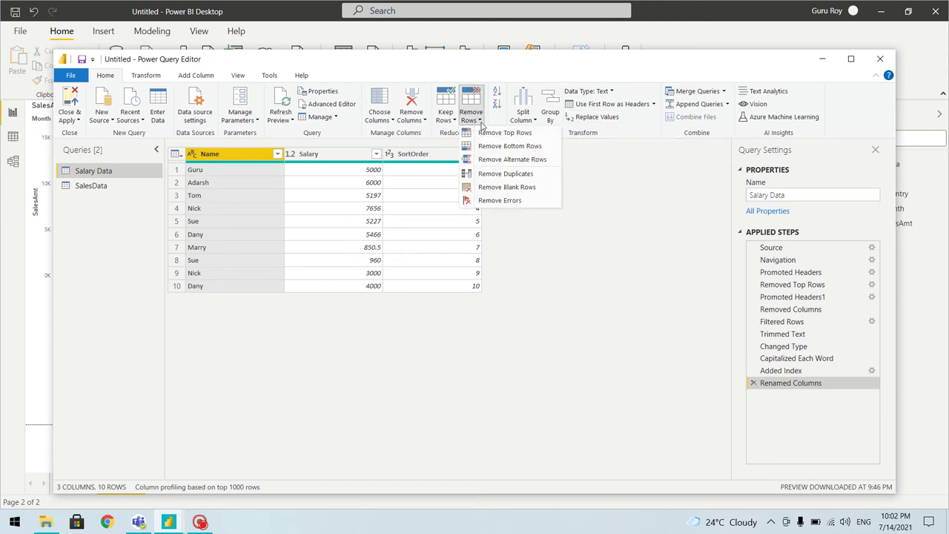
pyautogui.click(448, 121)
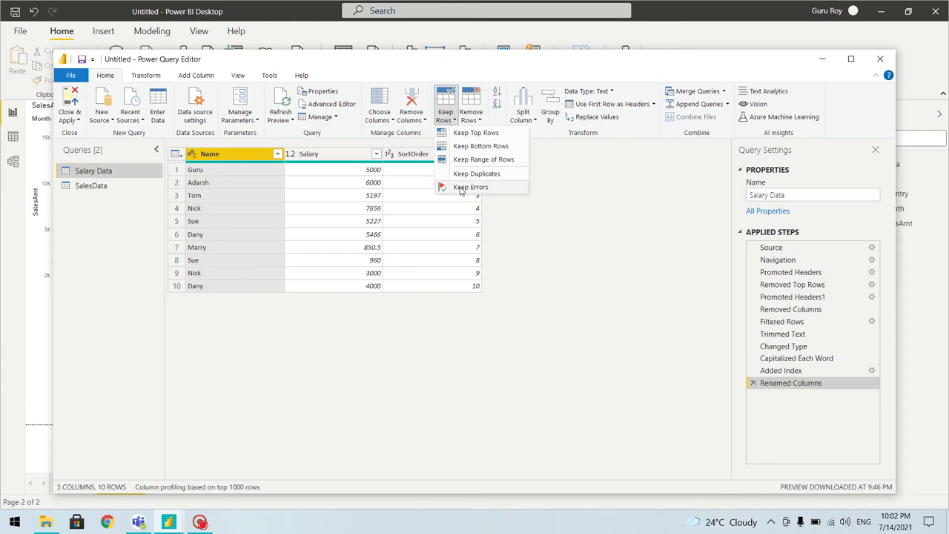
pyautogui.press('Escape')
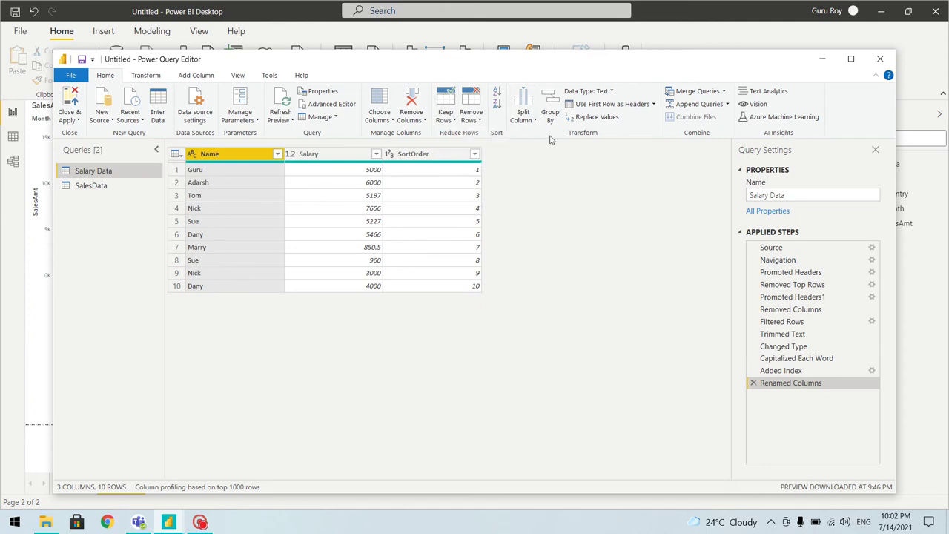
# Review the Split Column, Choose Columns and query Manage options for the Salary Data query without applying any
pyautogui.click(530, 120)
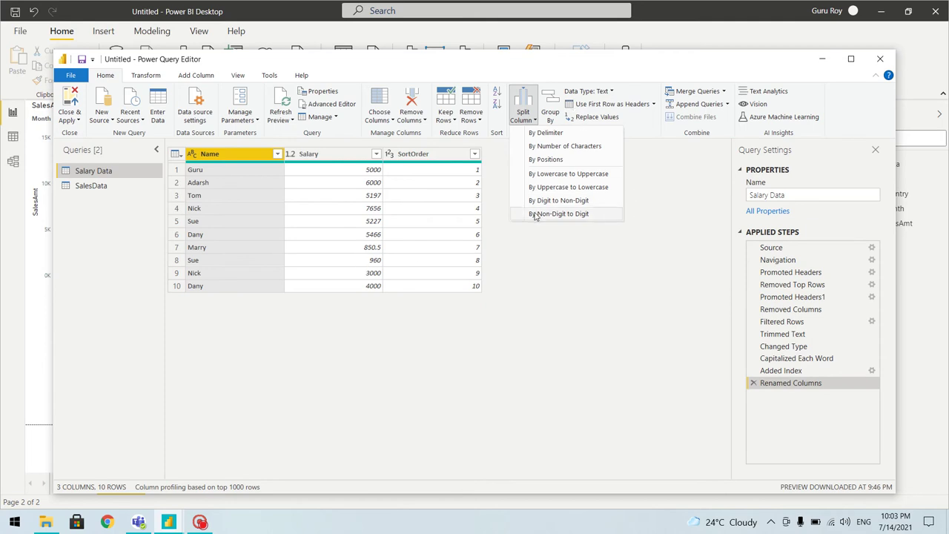
pyautogui.click(502, 240)
pyautogui.click(391, 121)
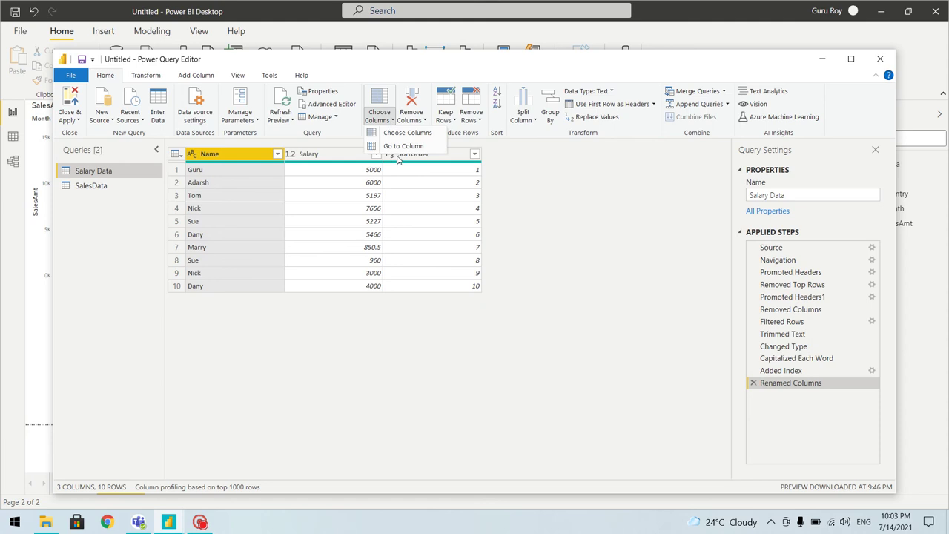
pyautogui.click(335, 117)
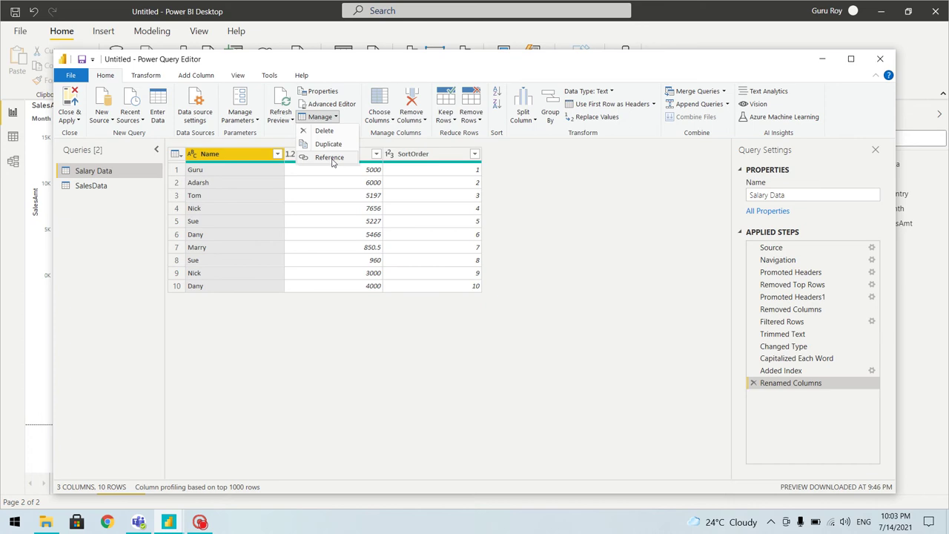
pyautogui.click(380, 356)
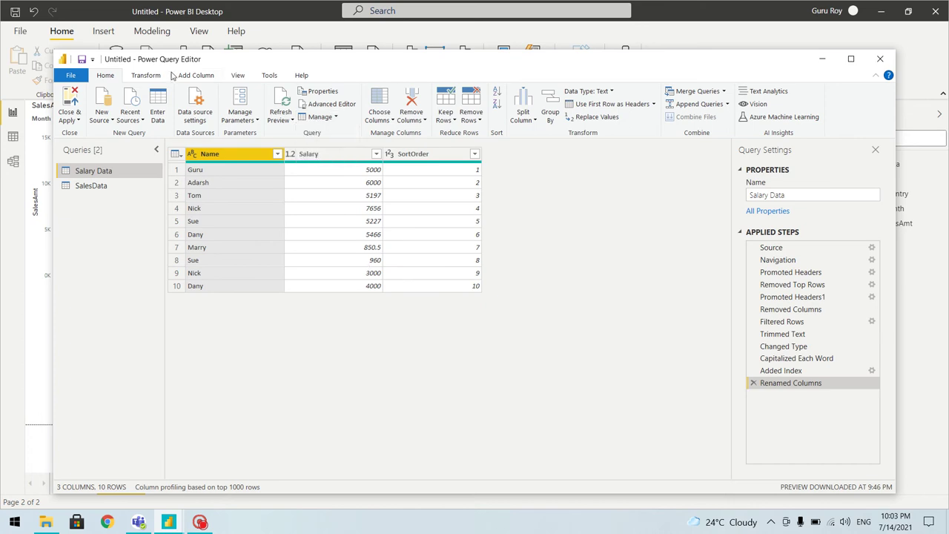
# Review the column transformation options, including Move and Extract, and the options for adding columns to the Salary Data query
pyautogui.click(147, 75)
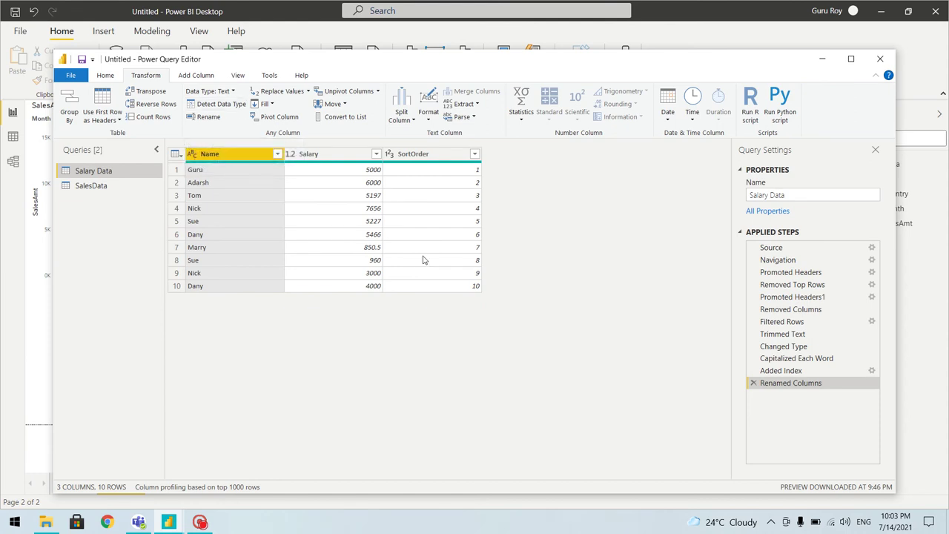
pyautogui.click(340, 105)
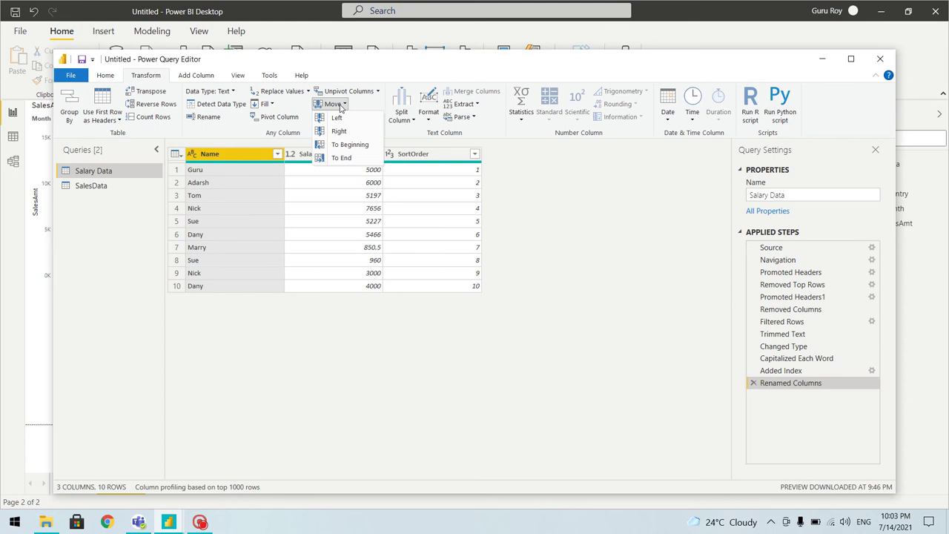
pyautogui.click(528, 236)
pyautogui.click(475, 107)
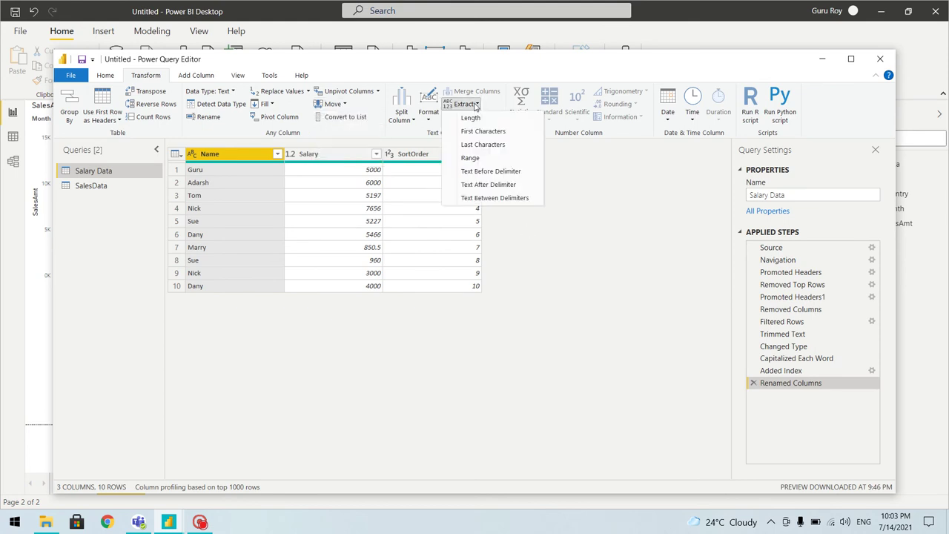
pyautogui.click(606, 238)
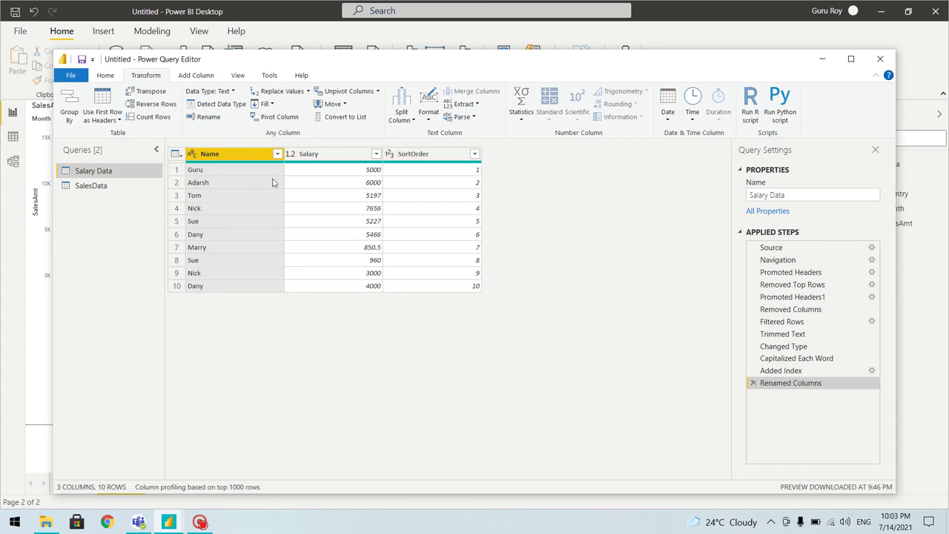
pyautogui.click(197, 75)
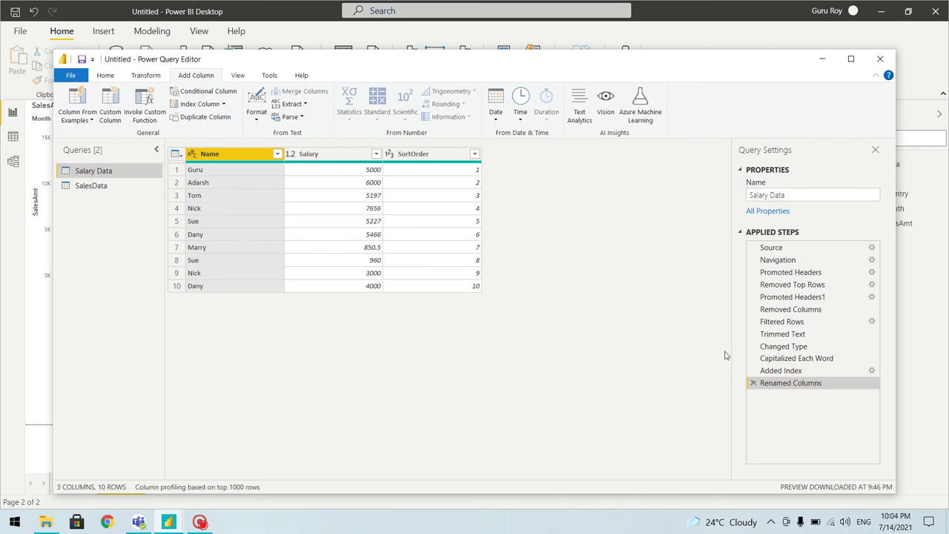
# Examine the SalesData query's M code in the Advanced Editor, tracing how Source and DataSource_Sheet feed the following steps, and close it unchanged
pyautogui.rightClick(100, 187)
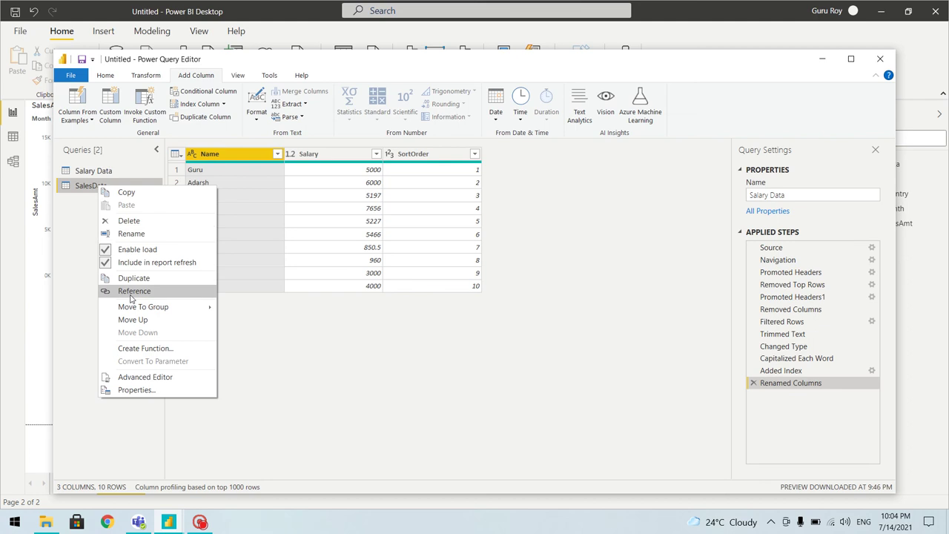
pyautogui.click(148, 378)
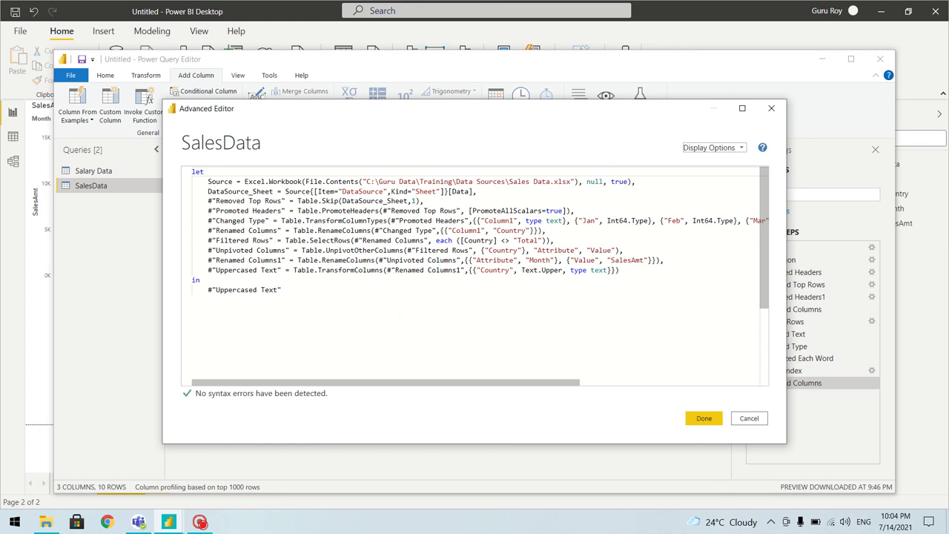
pyautogui.moveTo(207, 182); pyautogui.dragTo(235, 182)
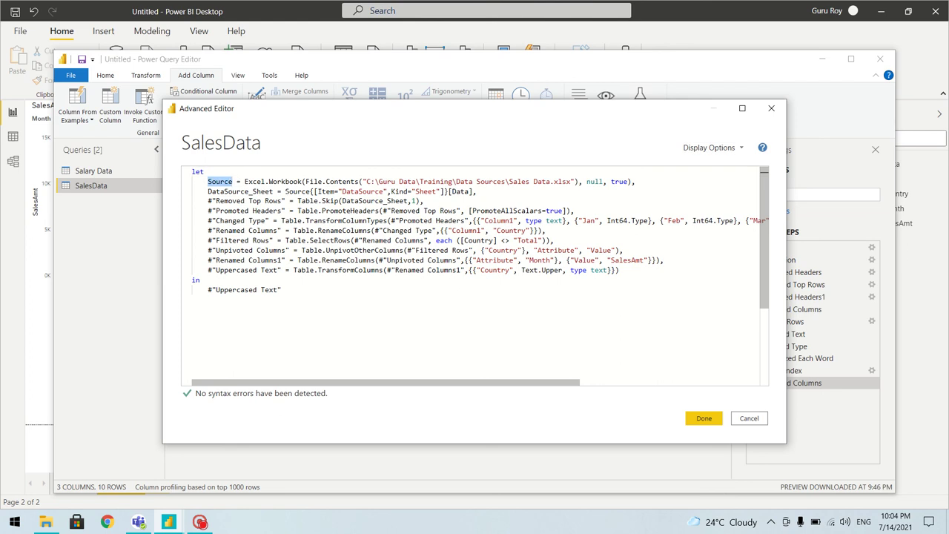
pyautogui.moveTo(285, 192); pyautogui.dragTo(475, 191)
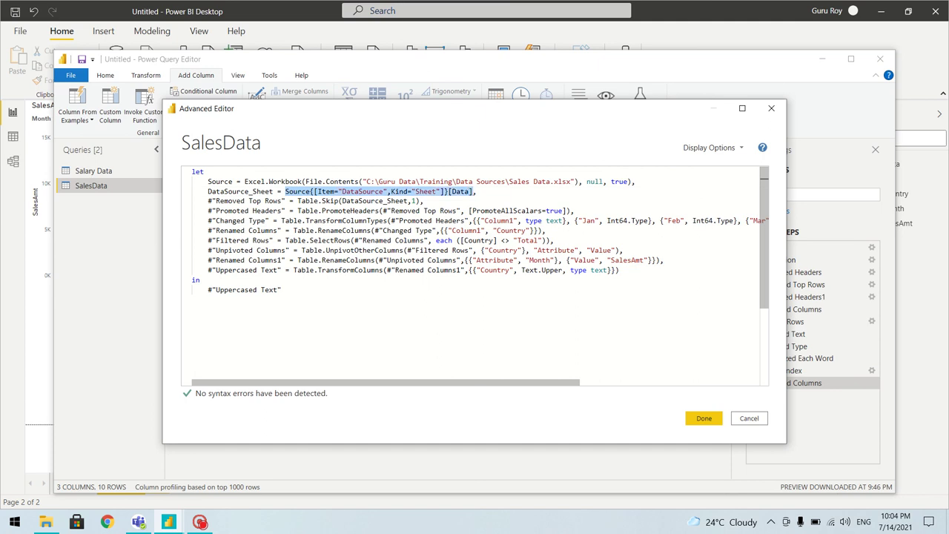
pyautogui.moveTo(208, 191); pyautogui.dragTo(254, 191)
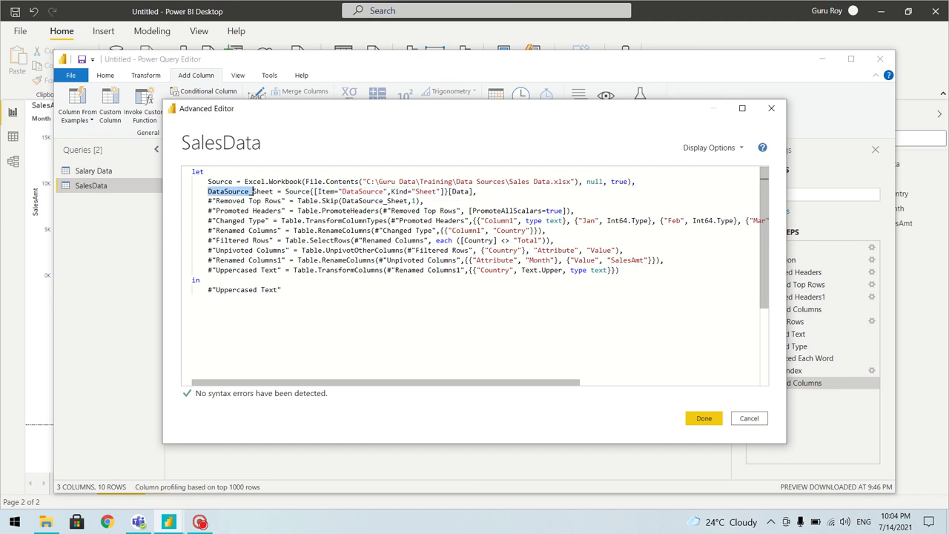
pyautogui.click(249, 191)
pyautogui.doubleClick(249, 191)
pyautogui.doubleClick(375, 201)
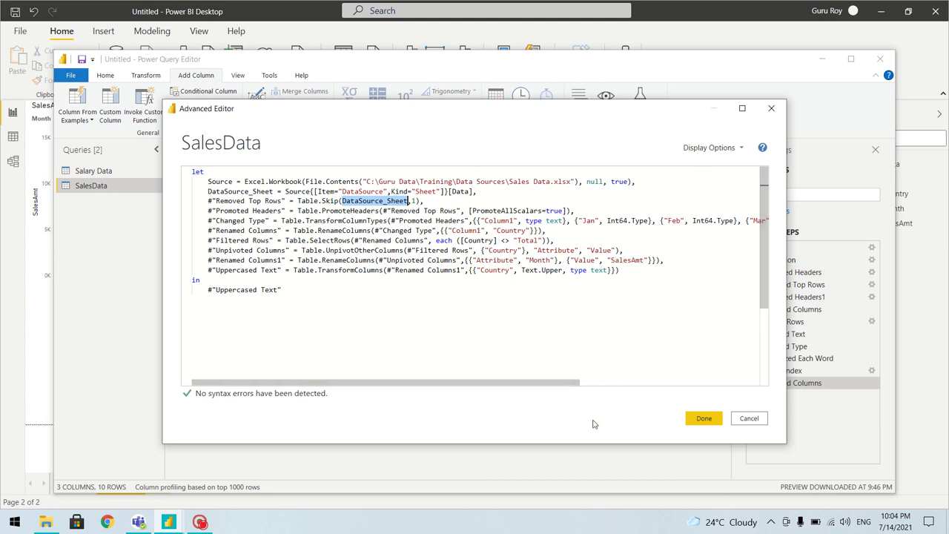
pyautogui.click(697, 423)
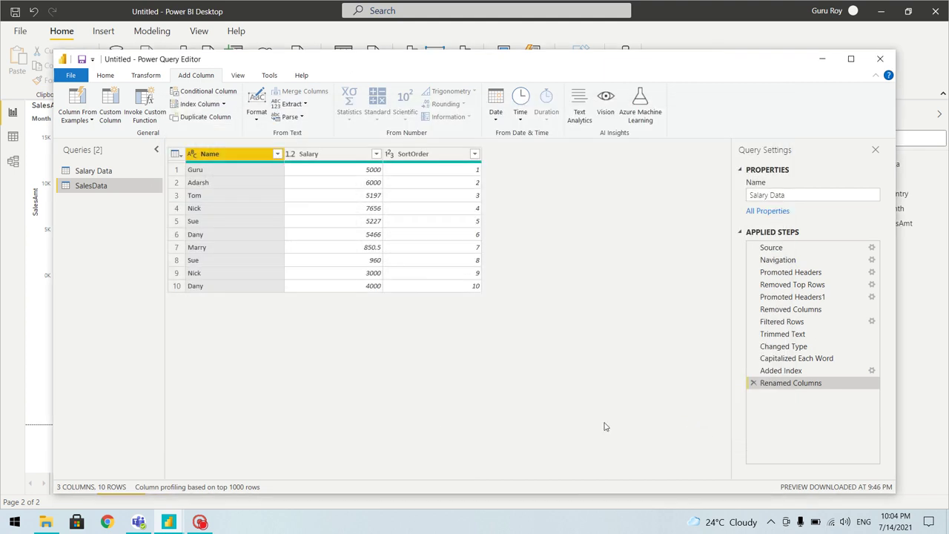
pyautogui.click(206, 523)
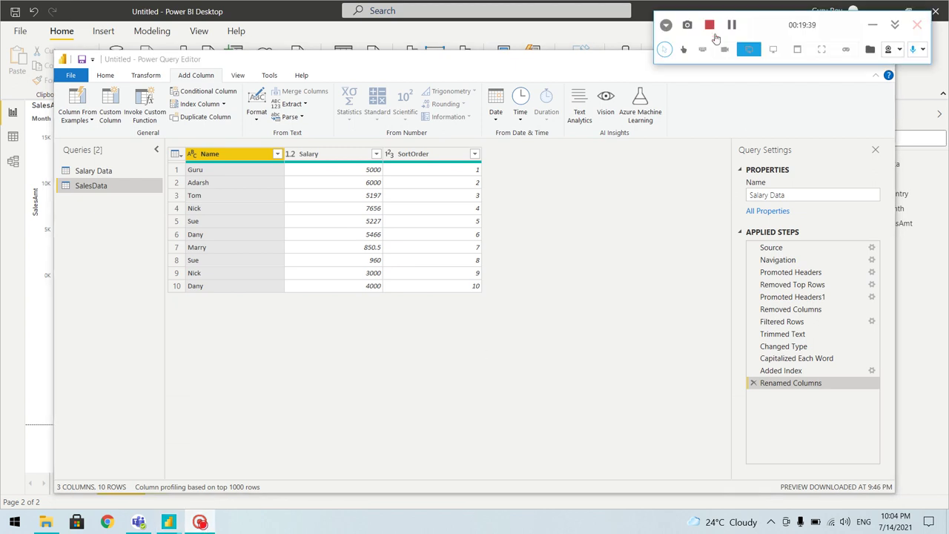